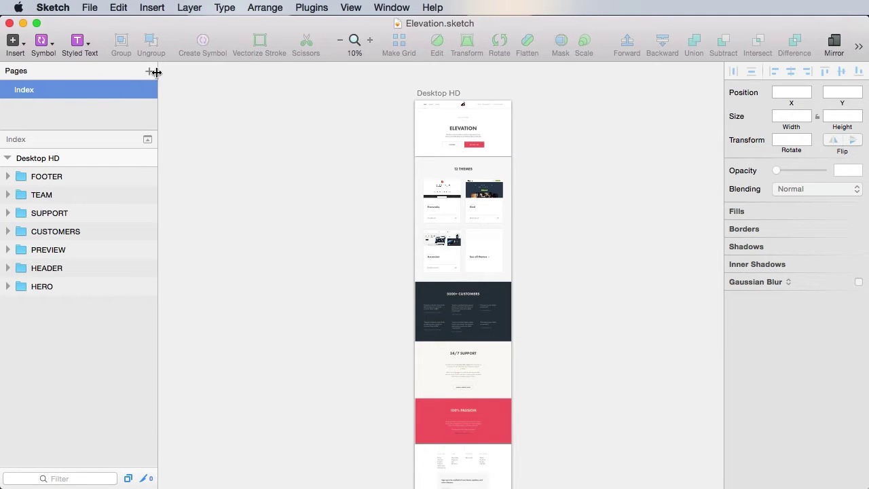
# - Duplicate the Index page and name the copy Shop index
pyautogui.rightClick(96, 89)
pyautogui.click(122, 96)
pyautogui.write('S')
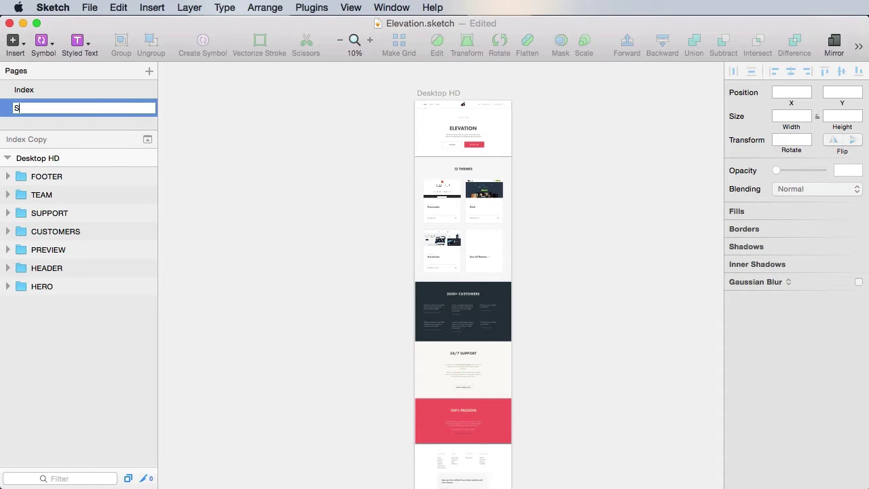
pyautogui.write('hop index')
pyautogui.press('Return')
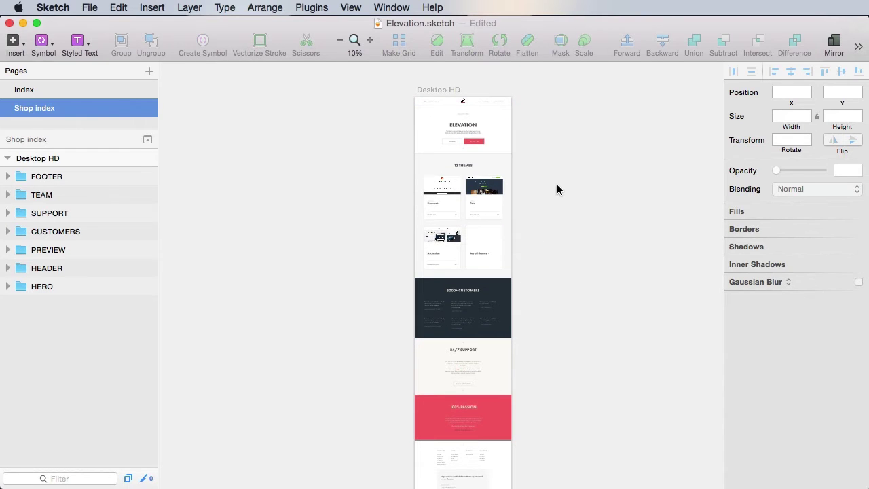
# - Delete the PREVIEW, CUSTOMERS, SUPPORT and TEAM groups from the Shop index page
pyautogui.doubleClick(479, 165)
pyautogui.click(9, 251)
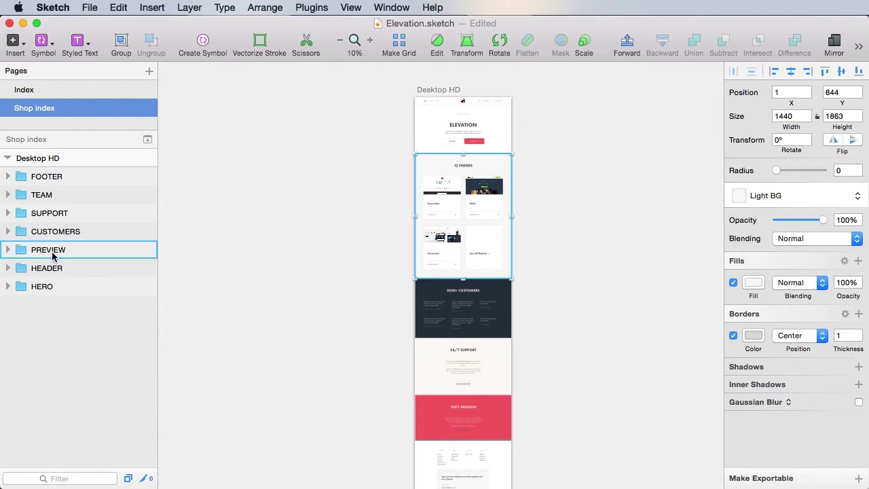
pyautogui.moveTo(54, 254); pyautogui.dragTo(58, 194)
pyautogui.press('Delete')
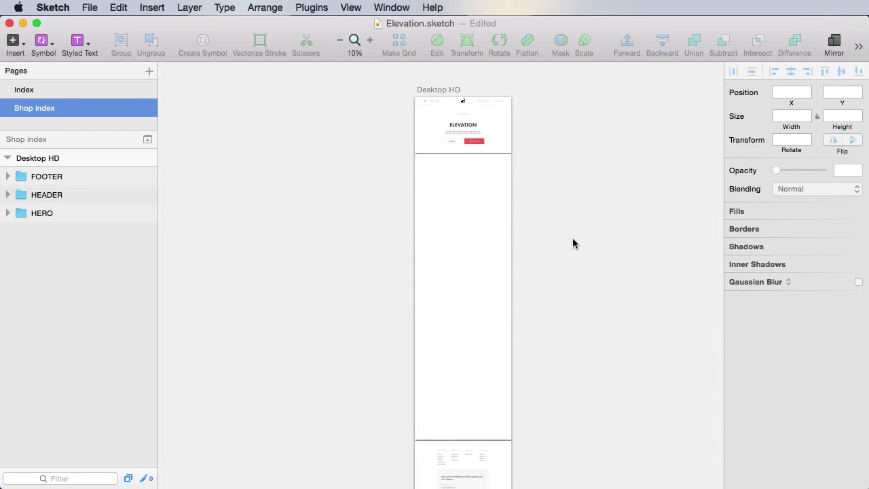
# - Move the active menu indicator line in the header from under HOME to under SHOP, along the header's lower edge
pyautogui.moveTo(393, 73); pyautogui.dragTo(564, 175)
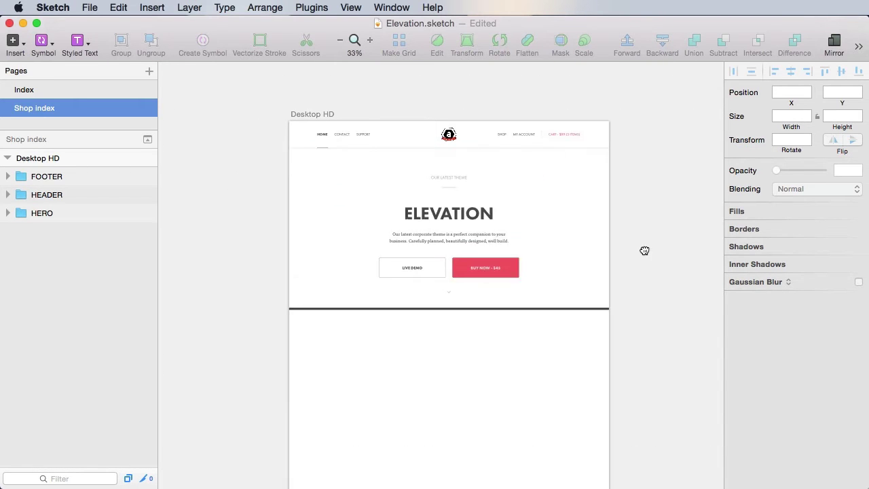
pyautogui.moveTo(268, 99); pyautogui.dragTo(559, 179)
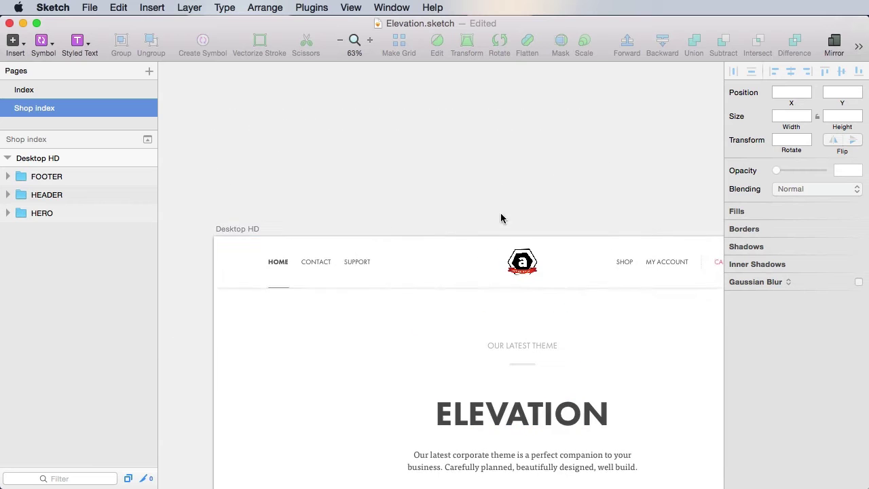
pyautogui.moveTo(227, 194); pyautogui.dragTo(523, 411)
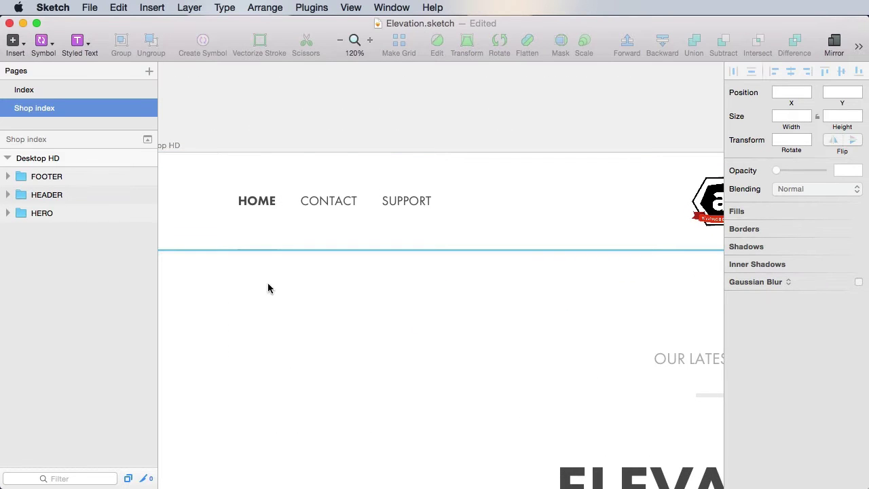
pyautogui.moveTo(259, 255); pyautogui.dragTo(654, 252)
pyautogui.moveTo(643, 305); pyautogui.dragTo(284, 300)
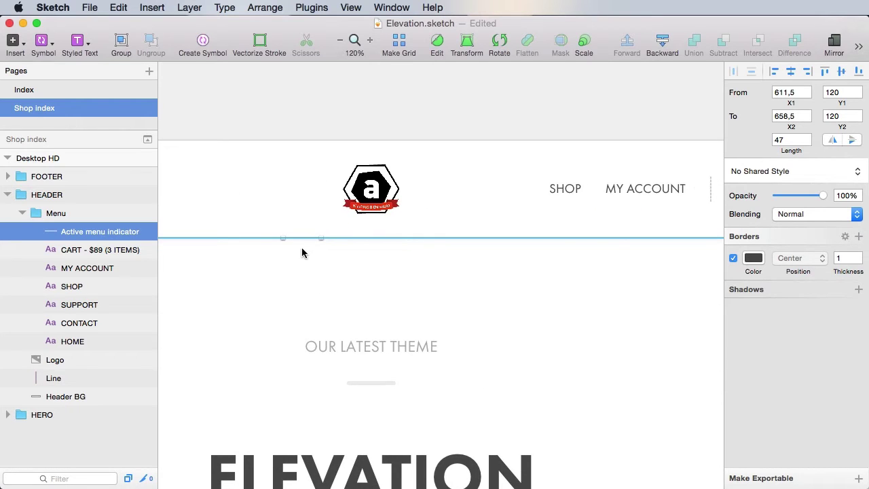
pyautogui.press('z')
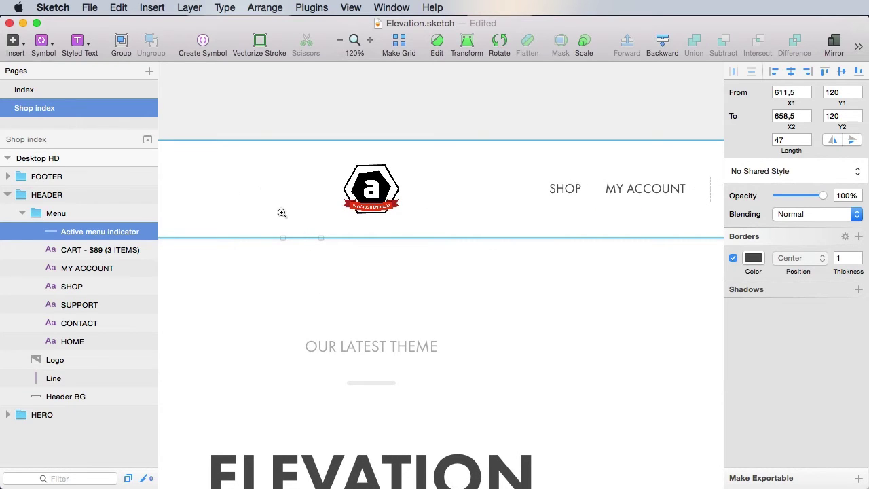
pyautogui.moveTo(218, 135); pyautogui.dragTo(680, 354)
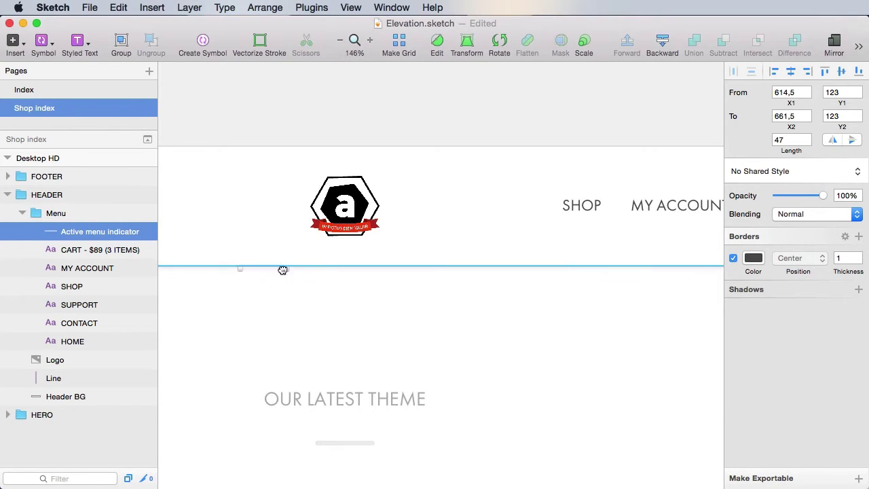
pyautogui.moveTo(283, 269); pyautogui.dragTo(608, 269)
# - Apply the Menu item - active text style to the SHOP menu item and shift the item to X 935
pyautogui.click(587, 209)
pyautogui.click(777, 174)
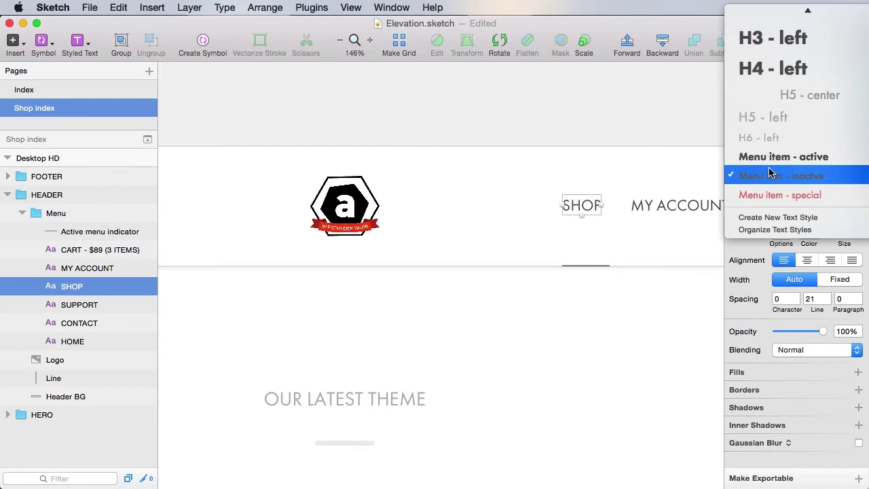
pyautogui.click(779, 158)
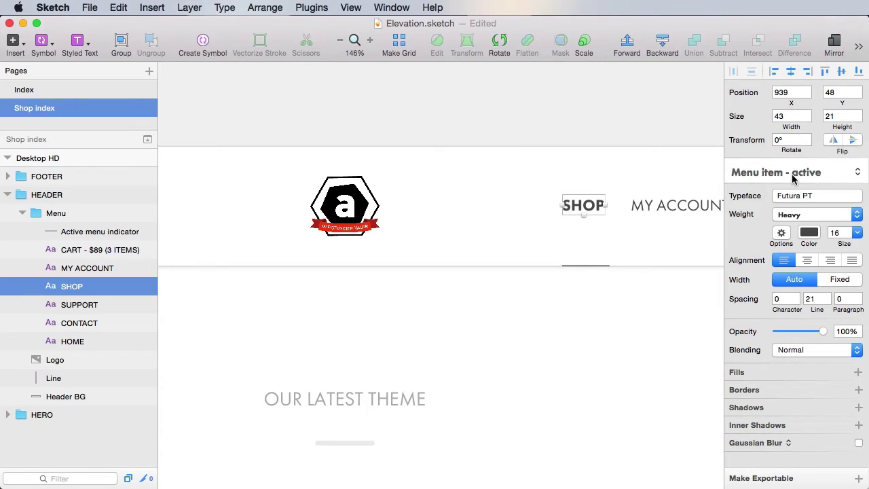
pyautogui.press('alt')
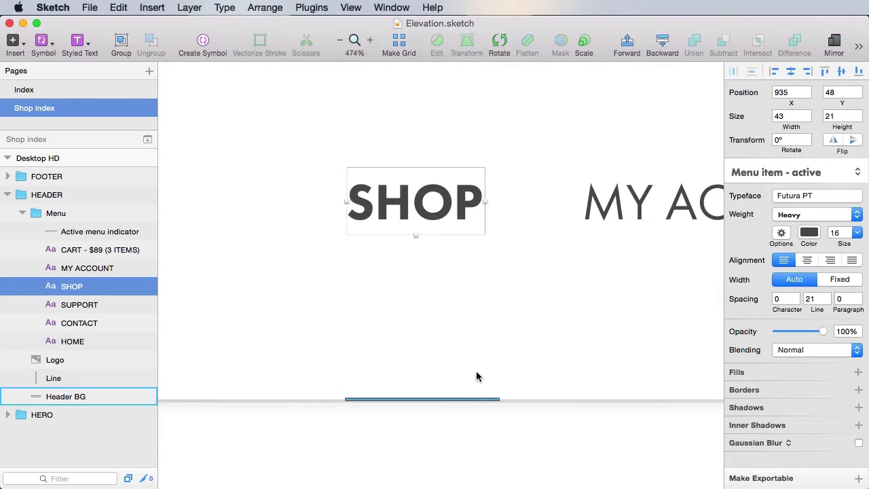
# - Set the length of the active menu indicator line under SHOP to 43
pyautogui.moveTo(521, 355); pyautogui.dragTo(600, 315)
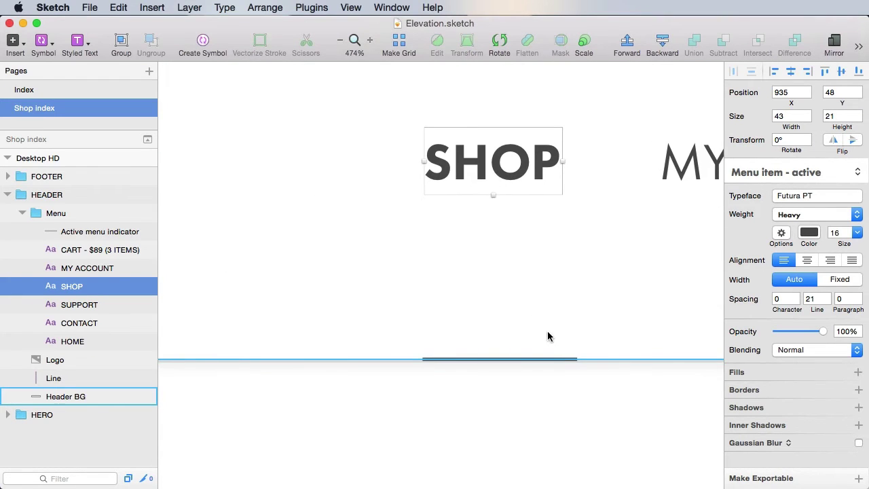
pyautogui.click(521, 362)
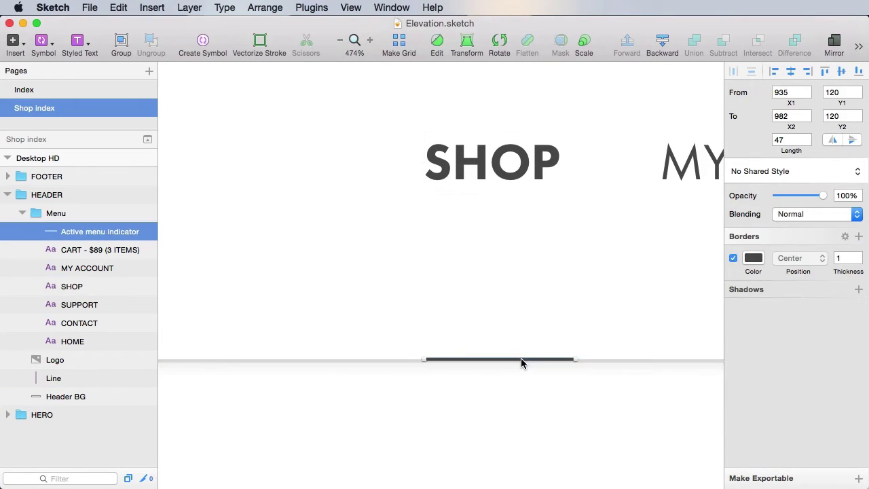
pyautogui.click(783, 139)
pyautogui.write('43')
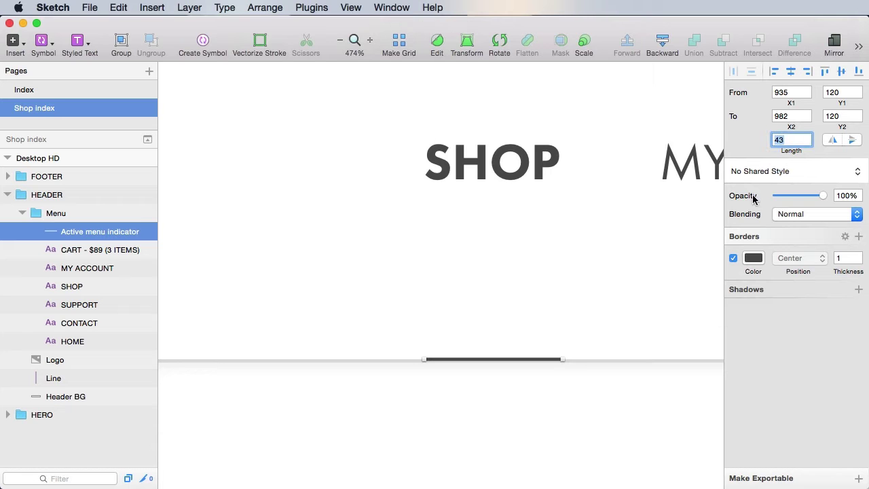
pyautogui.click(613, 377)
# - Apply the Menu item - inactive text style to the HOME menu item in the header
pyautogui.press('super+1')
pyautogui.press('z')
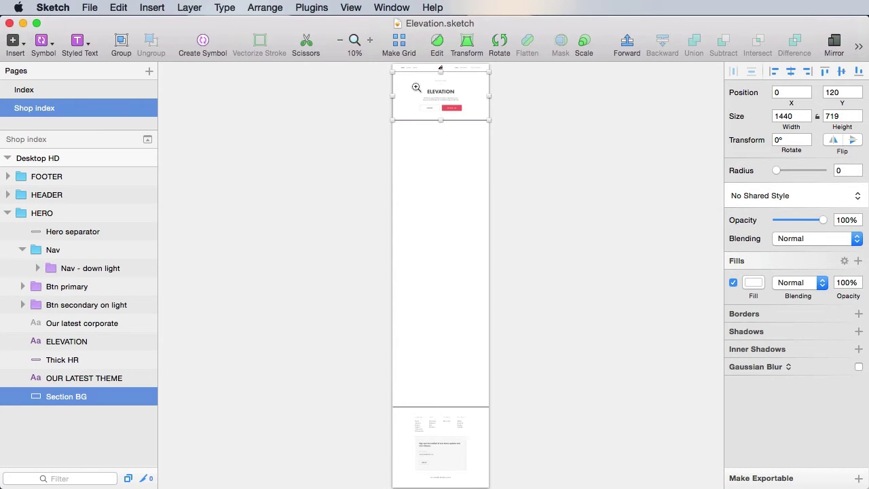
pyautogui.moveTo(368, 102); pyautogui.dragTo(432, 58)
pyautogui.keyDown('super'); pyautogui.click(472, 191); pyautogui.keyUp('super')
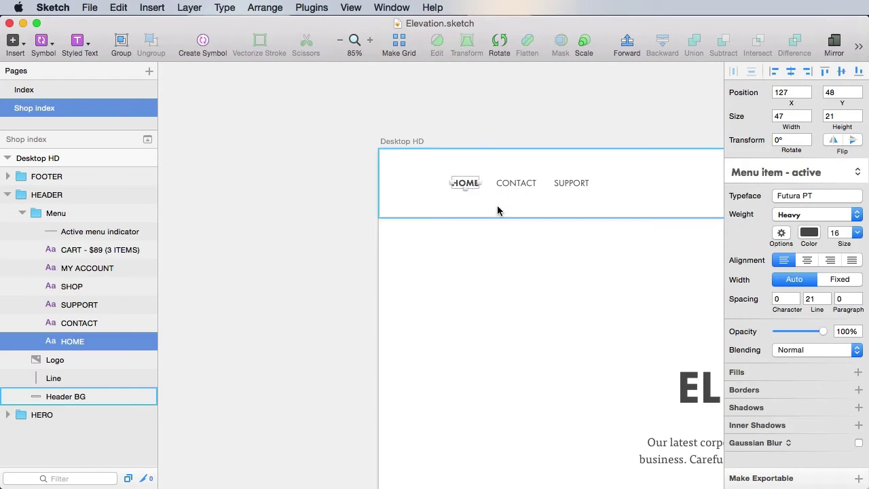
pyautogui.click(793, 173)
pyautogui.click(791, 195)
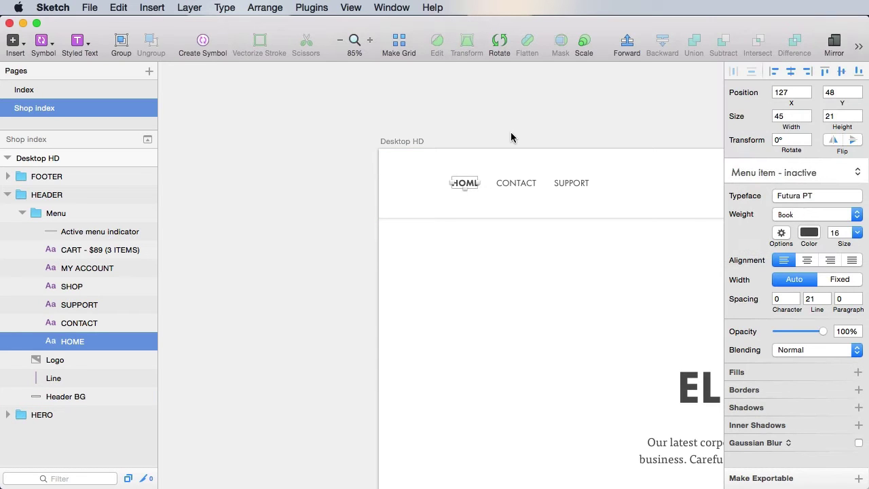
# - Nudge the CONTACT and SUPPORT menu items slightly left toward HOME and save the document
pyautogui.keyDown('super'); pyautogui.click(522, 184); pyautogui.keyUp('super')
pyautogui.keyDown('shift'); pyautogui.keyDown('super'); pyautogui.click(571, 183); pyautogui.keyUp('super'); pyautogui.keyUp('shift')
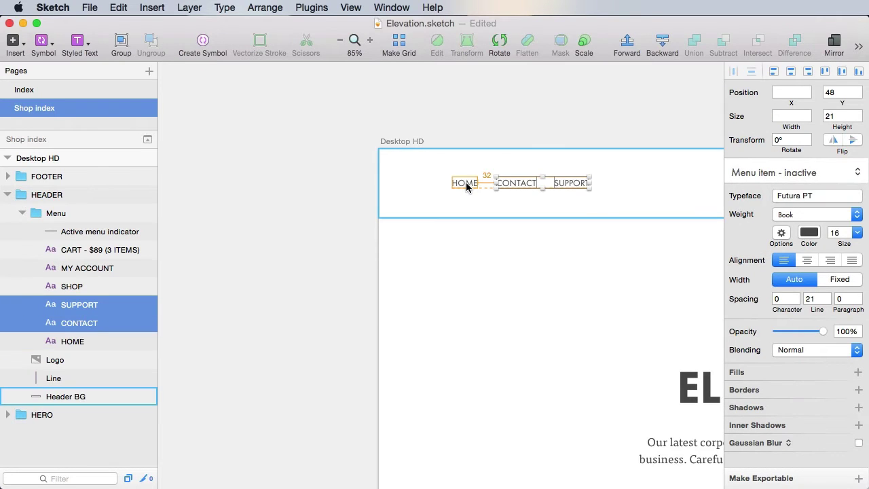
pyautogui.press('super+s')
pyautogui.press('Escape')
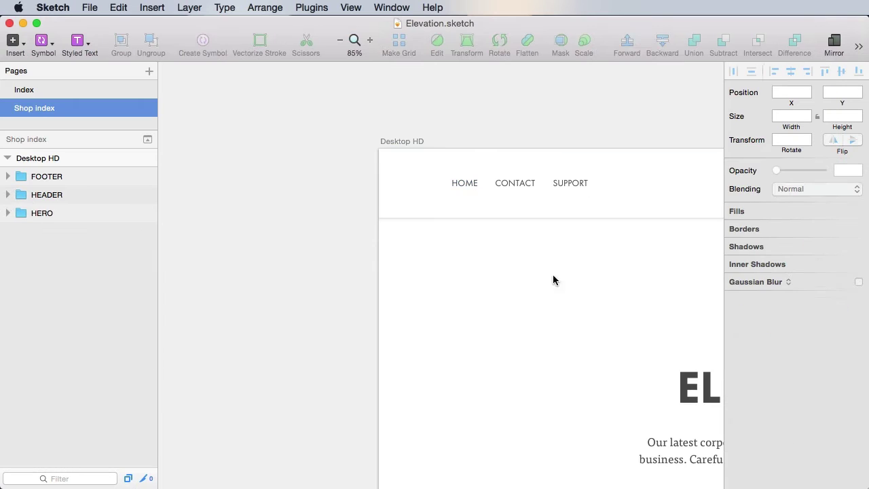
# - Delete the description paragraph and the LIVE DEMO and BUY NOW buttons from the hero section
pyautogui.moveTo(596, 294); pyautogui.dragTo(390, 273)
pyautogui.hscroll(1, 390, 272)
pyautogui.hscroll(5, 644, 306)
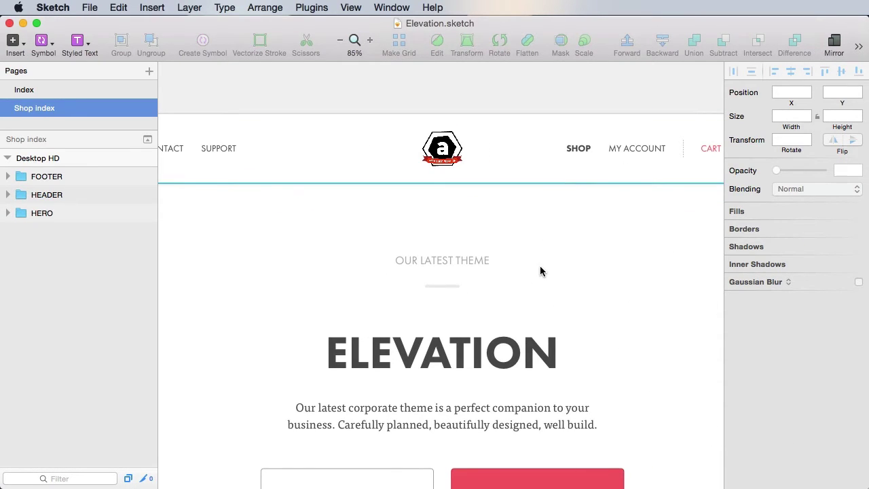
pyautogui.scroll(-4, 557, 251)
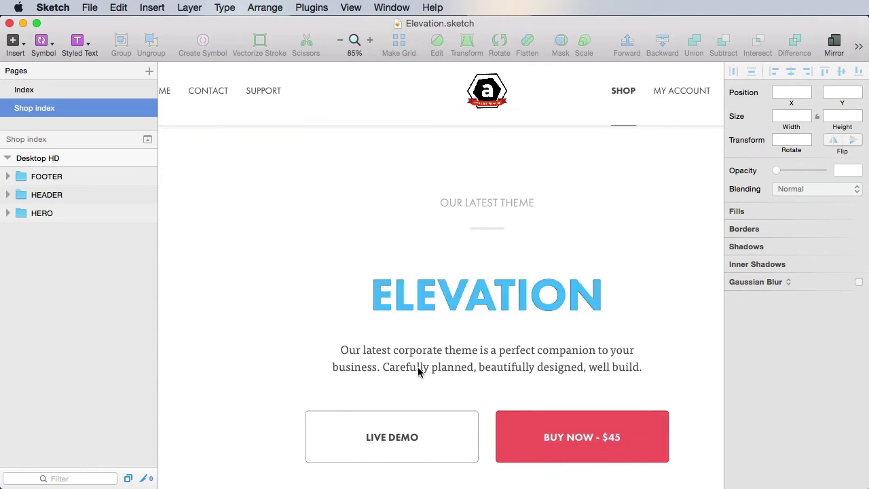
pyautogui.scroll(-3, 426, 351)
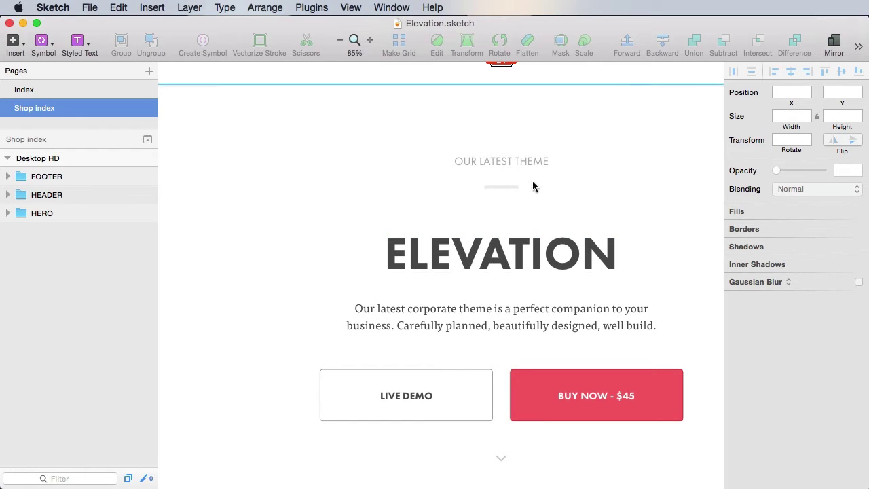
pyautogui.click(499, 161)
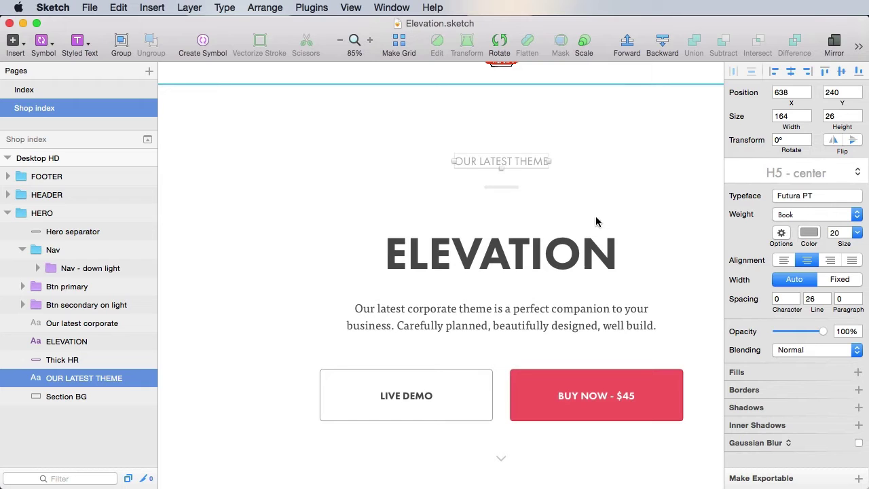
pyautogui.click(500, 253)
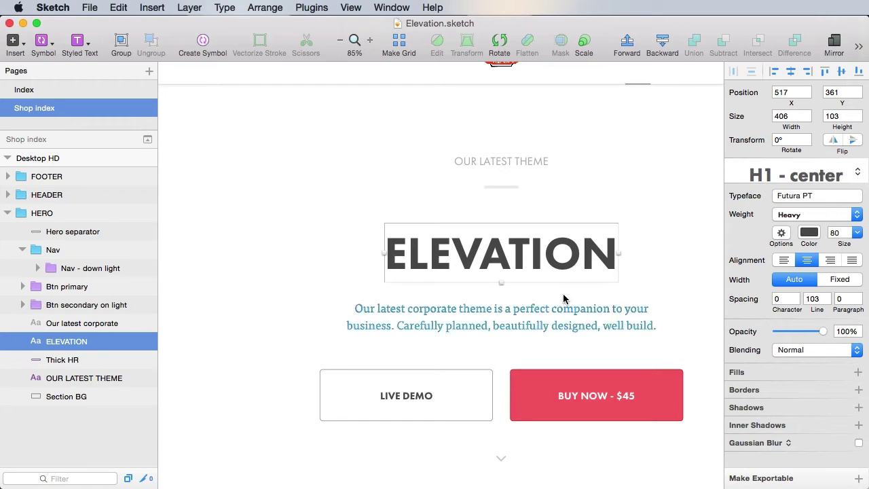
pyautogui.click(500, 319)
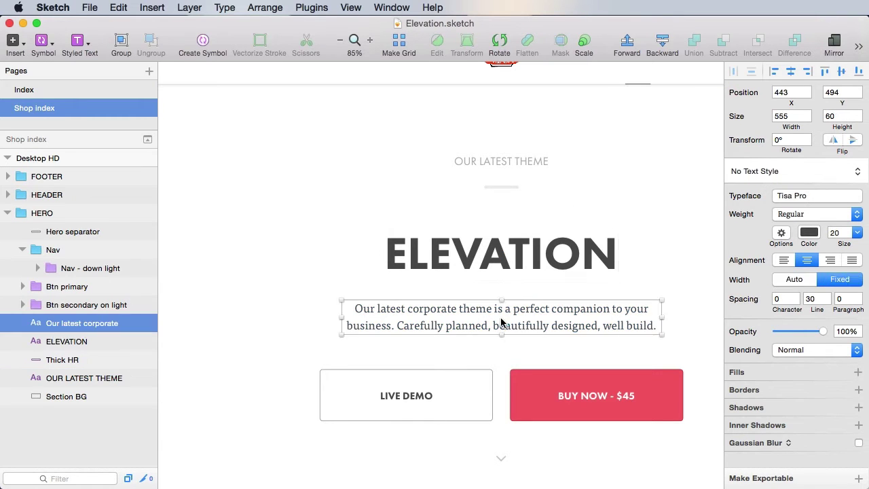
pyautogui.keyDown('shift'); pyautogui.click(446, 382); pyautogui.keyUp('shift')
pyautogui.keyDown('shift'); pyautogui.click(530, 385); pyautogui.keyUp('shift')
pyautogui.press('Delete')
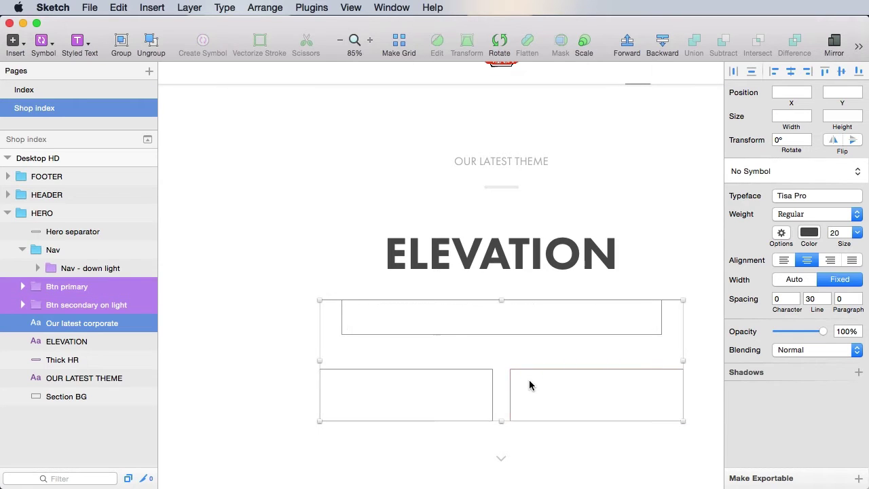
# - Change the hero heading text to SHOP and delete the Thick HR divider above it
pyautogui.click(493, 258)
pyautogui.doubleClick(493, 259)
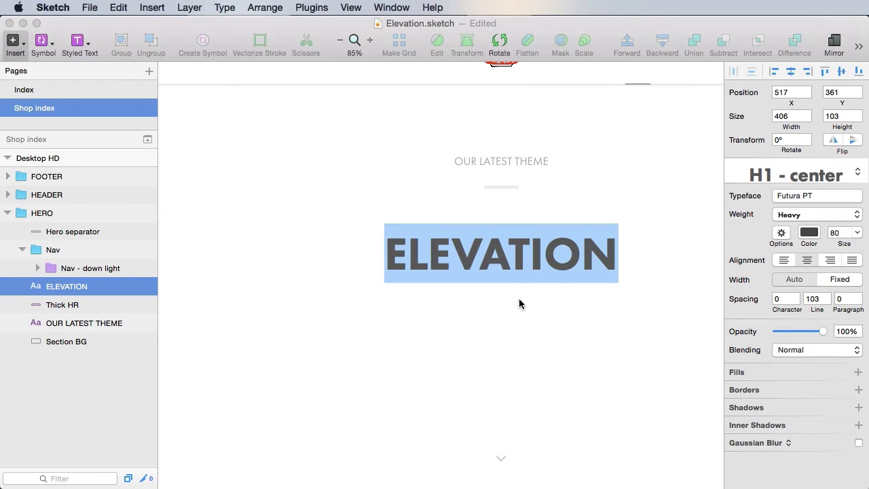
pyautogui.write('SHOP')
pyautogui.click(524, 287)
pyautogui.click(505, 192)
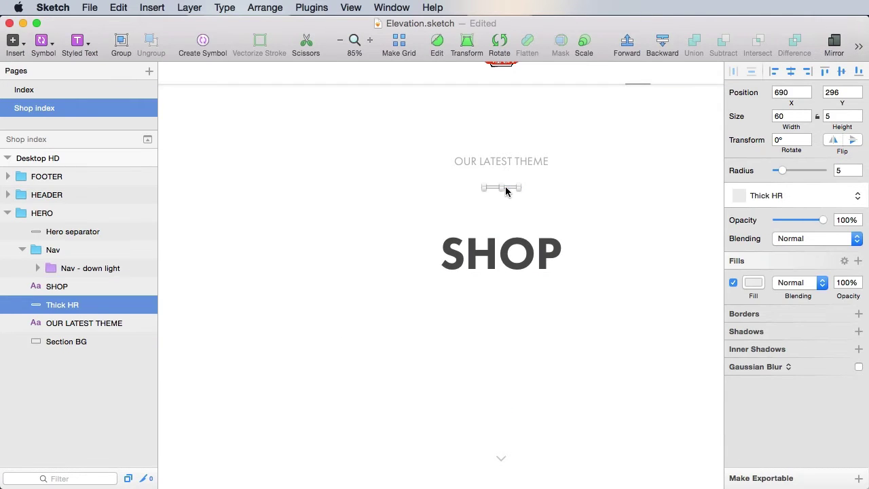
pyautogui.press('Delete')
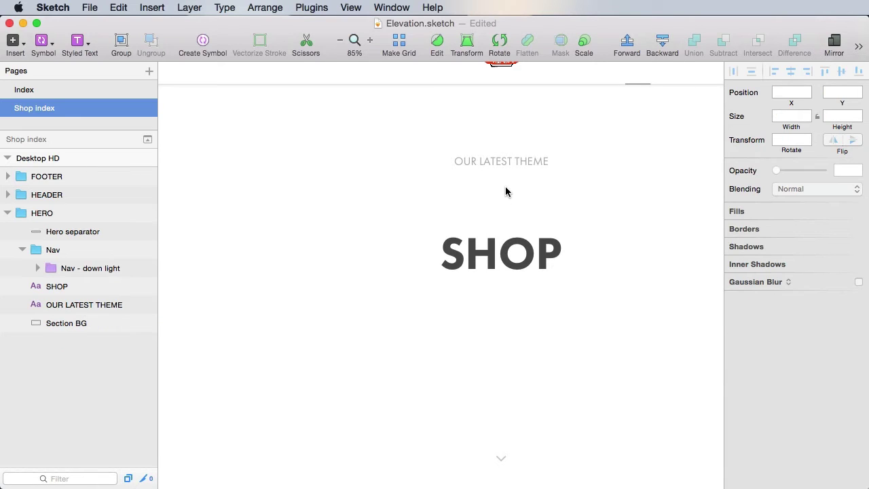
# - Change the OUR LATEST THEME text to a HOME / breadcrumb with extra spacing before the slash
pyautogui.doubleClick(501, 162)
pyautogui.write('HOM')
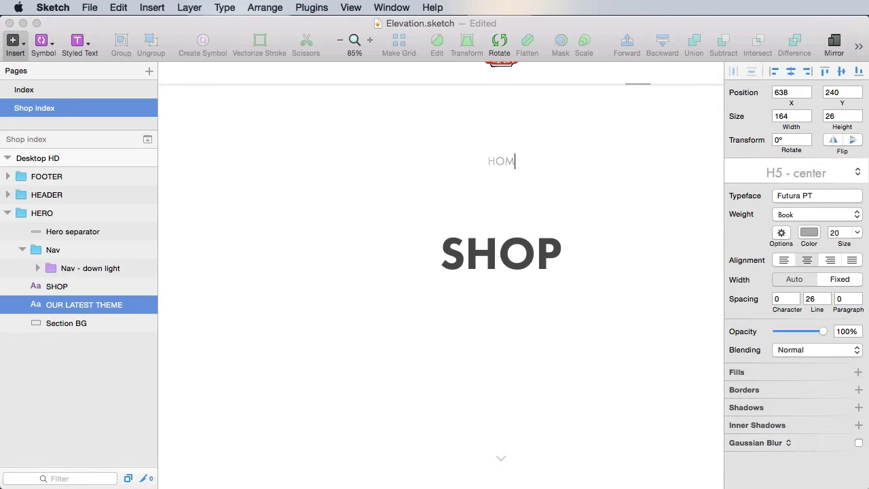
pyautogui.write('E /')
pyautogui.click(515, 186)
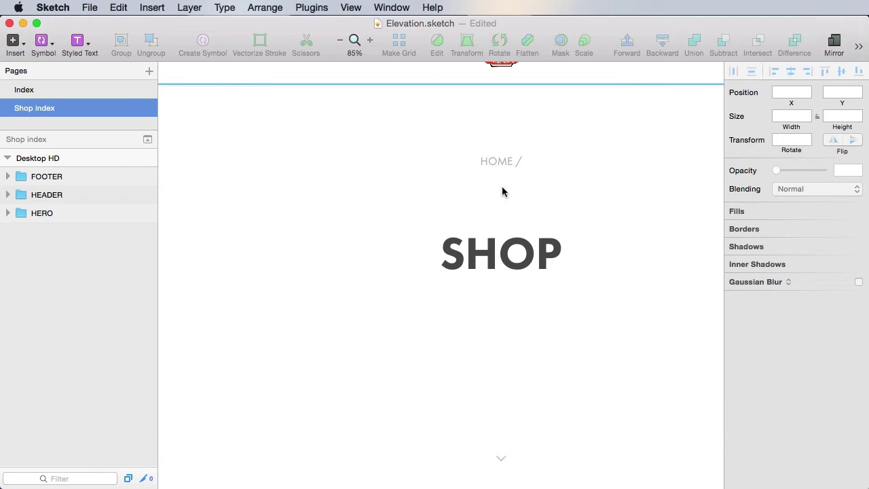
pyautogui.doubleClick(523, 165)
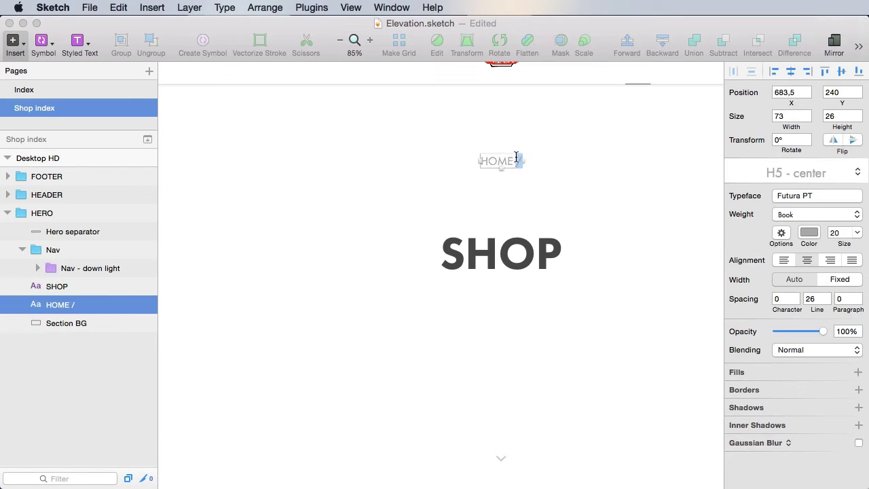
pyautogui.press('Left')
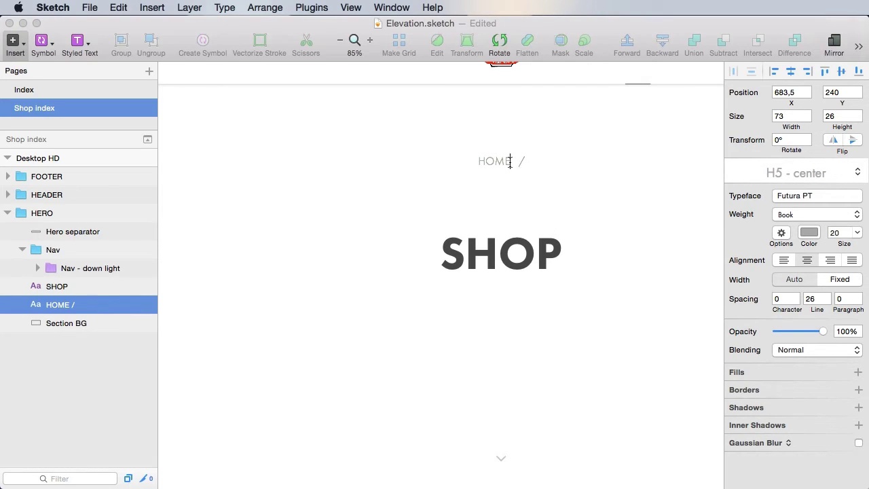
pyautogui.press('Escape')
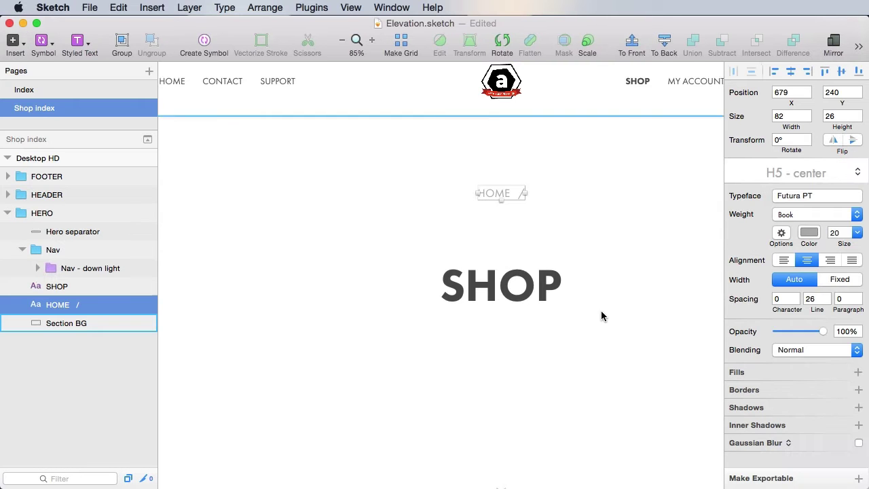
# - Move the HOME / breadcrumb up 30 px toward the header
pyautogui.scroll(5, 594, 297)
pyautogui.press('alt')
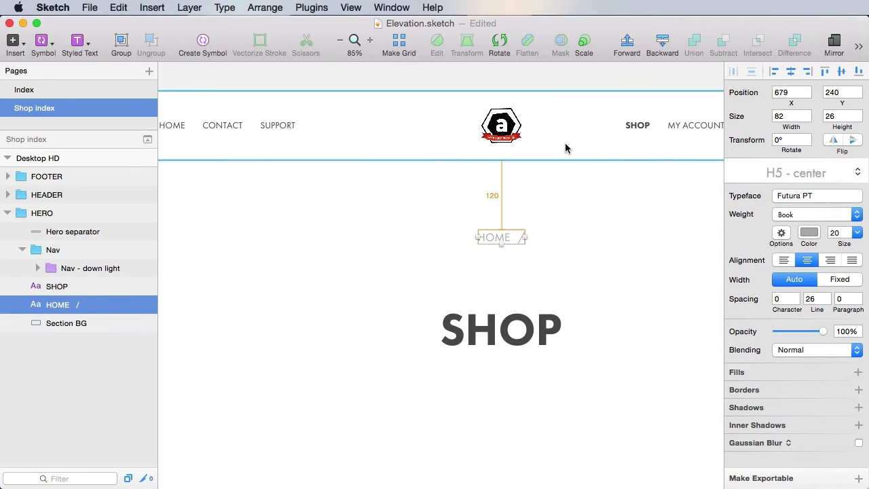
pyautogui.hotkey('shift', 'Up')
pyautogui.hotkey('shift', 'Up')
pyautogui.hotkey('shift', 'Up')
# - Move the SHOP heading up until it sits 30 px below the HOME / breadcrumb
pyautogui.click(506, 332)
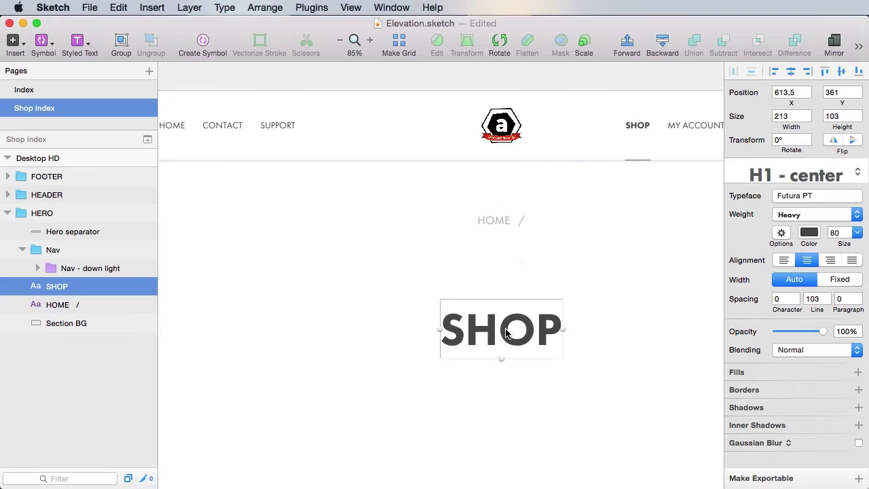
pyautogui.hotkey('shift', 'Up')
pyautogui.hotkey('shift', 'Up')
pyautogui.hotkey('shift', 'Up')
pyautogui.hotkey('shift', 'Up')
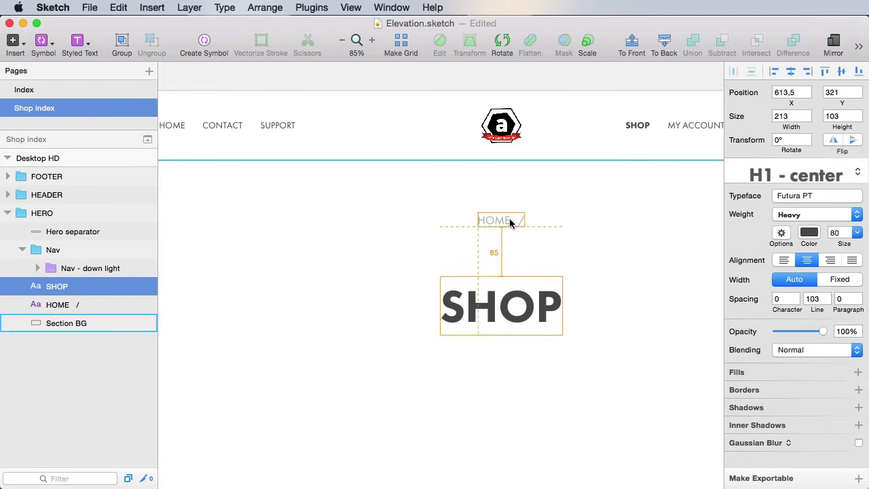
pyautogui.hotkey('shift', 'Up')
pyautogui.hotkey('shift', 'Up')
pyautogui.hotkey('shift', 'Up')
pyautogui.hotkey('shift', 'Up')
pyautogui.hotkey('shift', 'Up')
pyautogui.press('Up')
pyautogui.press('Up')
pyautogui.press('Up')
pyautogui.press('Up')
pyautogui.press('Up')
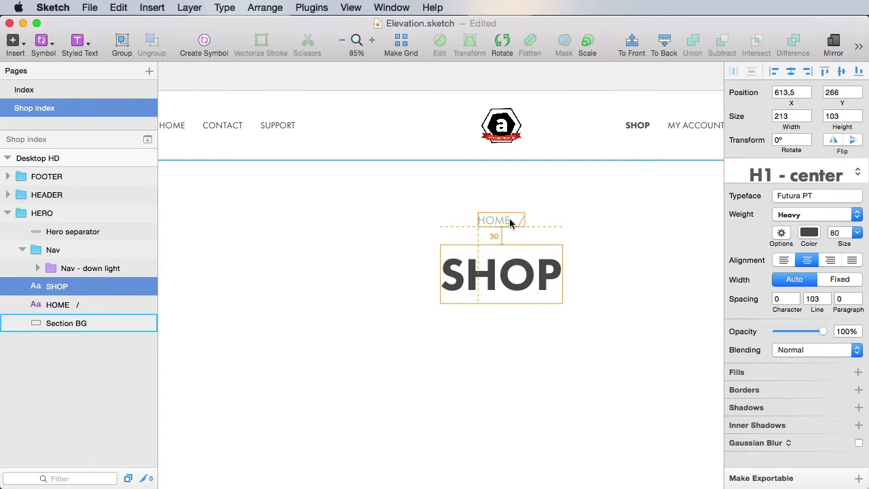
pyautogui.press('alt')
# - Move the Nav - down light arrow up to 60 px below the SHOP heading and save the document
pyautogui.click(572, 388)
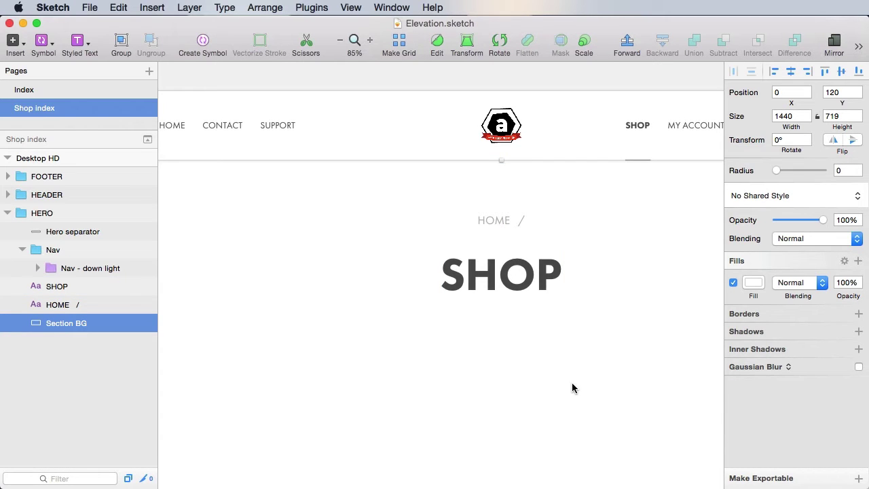
pyautogui.scroll(-5, 600, 270)
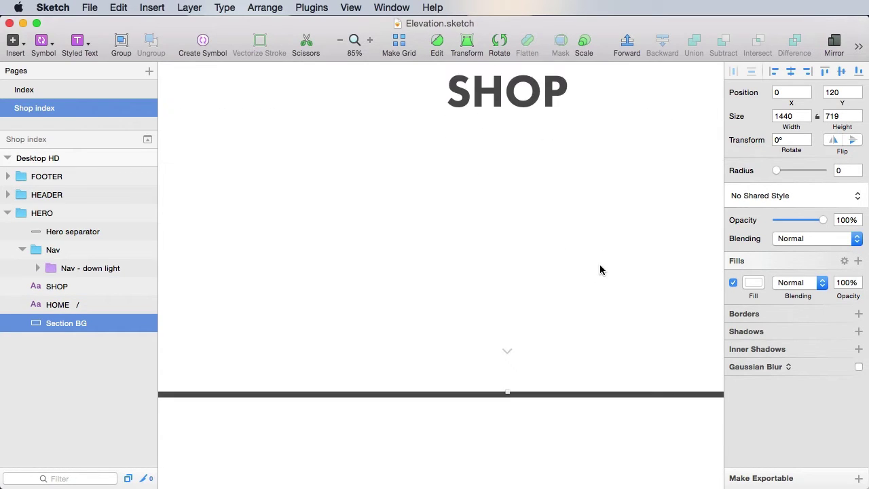
pyautogui.click(507, 353)
pyautogui.moveTo(509, 356); pyautogui.dragTo(519, 161)
pyautogui.press('Up')
pyautogui.press('Up')
pyautogui.press('Up')
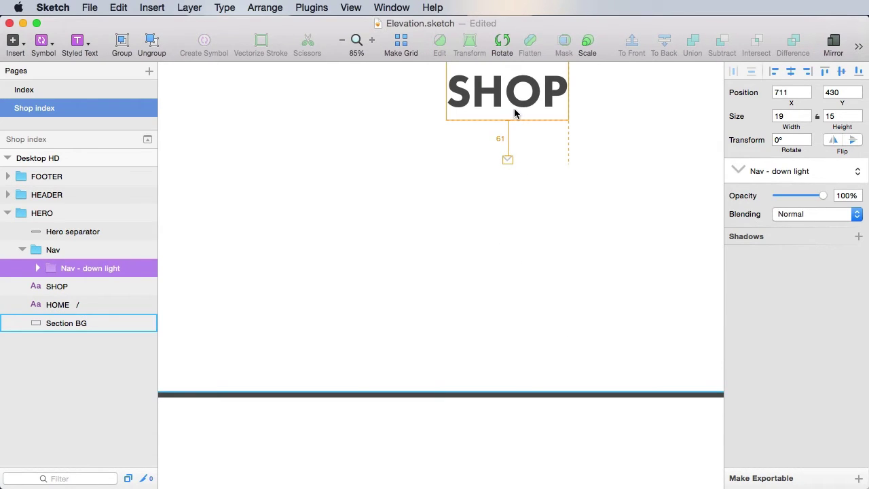
pyautogui.press('super+s')
# - Shorten the hero's Section BG rectangle to a height of 384 px and save the document
pyautogui.click(543, 331)
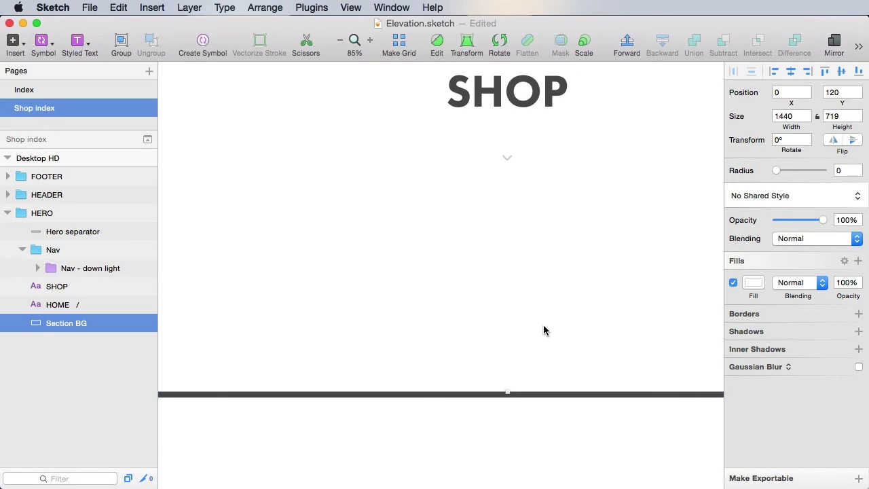
pyautogui.moveTo(507, 391); pyautogui.dragTo(543, 202)
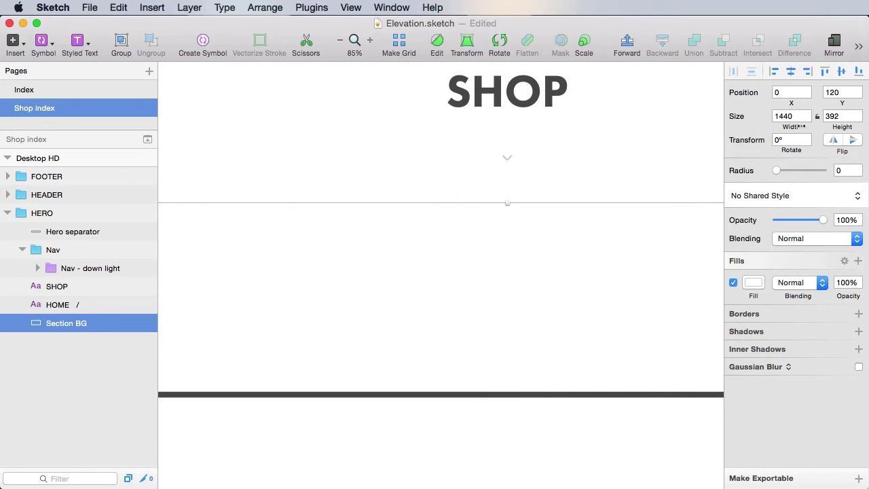
pyautogui.click(842, 116)
pyautogui.write('384')
pyautogui.press('Return')
pyautogui.press('super+s')
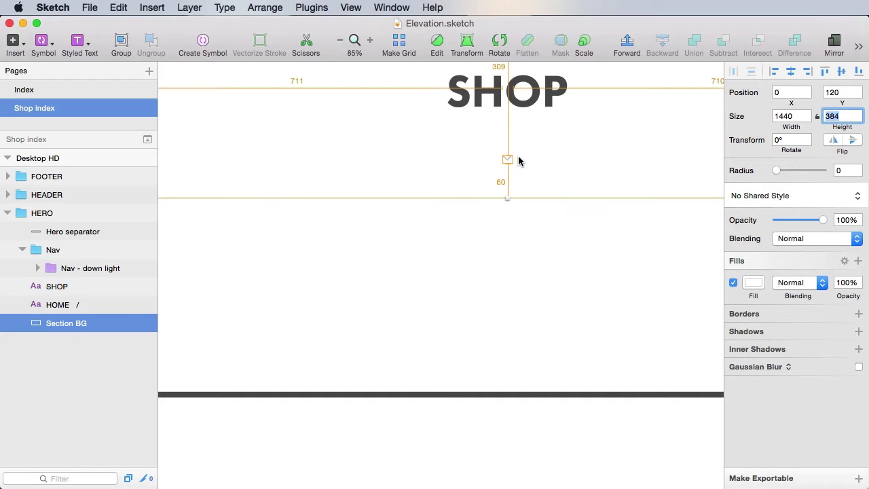
pyautogui.press('Escape')
# - Move the Hero separator up to the bottom edge of the shortened Section BG and save the document
pyautogui.doubleClick(535, 393)
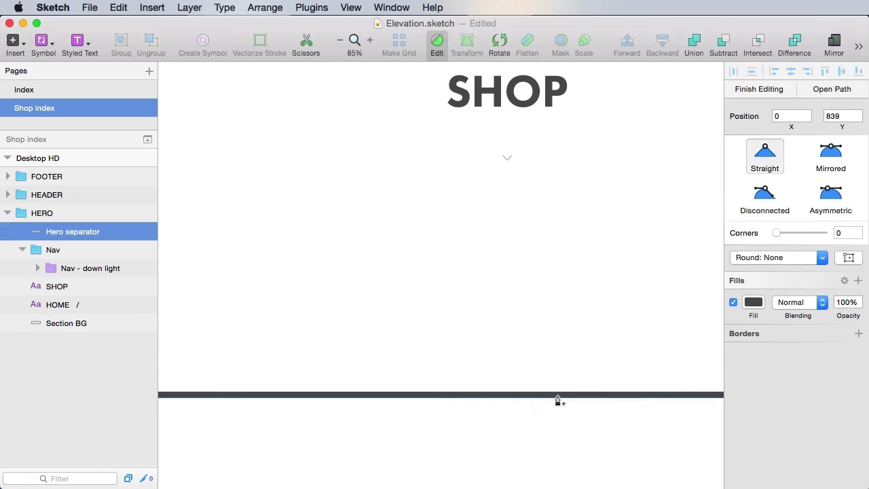
pyautogui.press('Escape')
pyautogui.moveTo(552, 394); pyautogui.dragTo(572, 204)
pyautogui.click(571, 278)
pyautogui.press('super+s')
pyautogui.press('super+1')
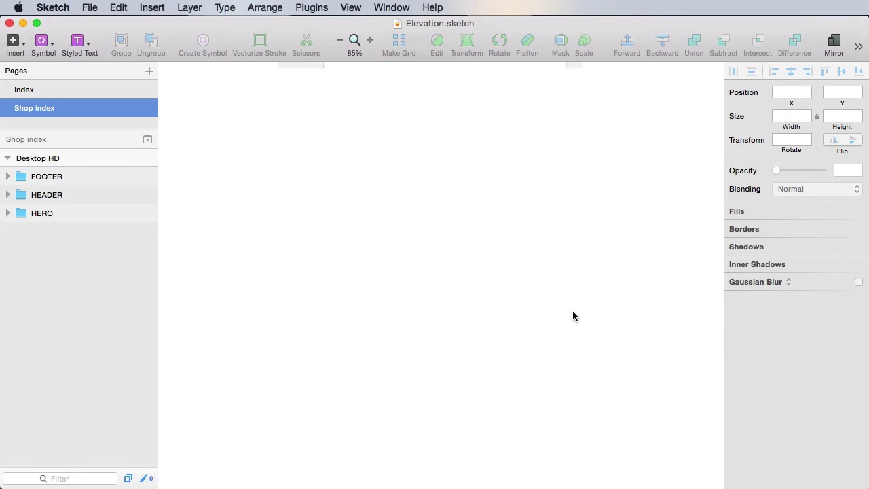
# - Rename the HERO group as PAGE HEADER
pyautogui.scroll(3, 539, 256)
pyautogui.press('z')
pyautogui.moveTo(405, 151); pyautogui.dragTo(516, 224)
pyautogui.scroll(-3, 485, 133)
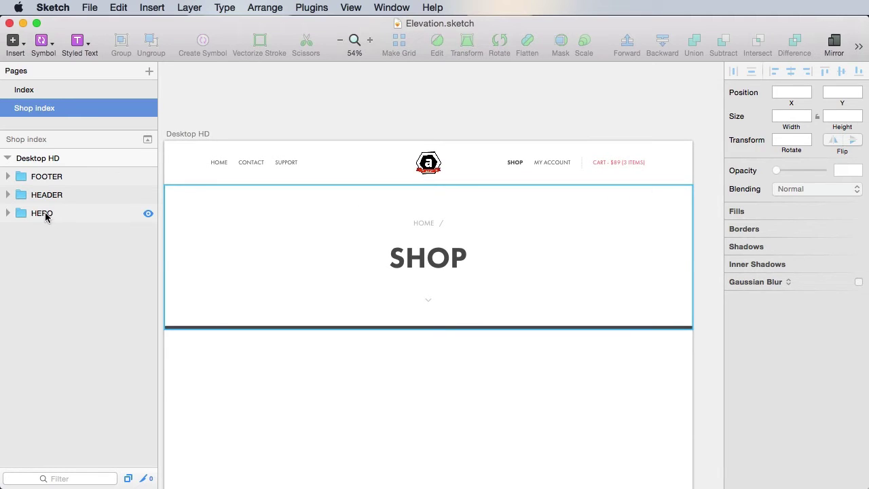
pyautogui.doubleClick(43, 213)
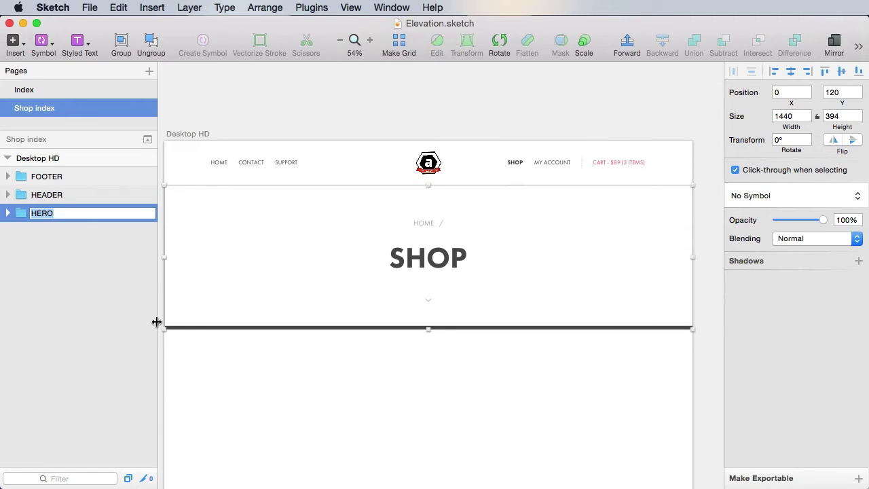
pyautogui.write('PAGE HEADER')
pyautogui.press('Return')
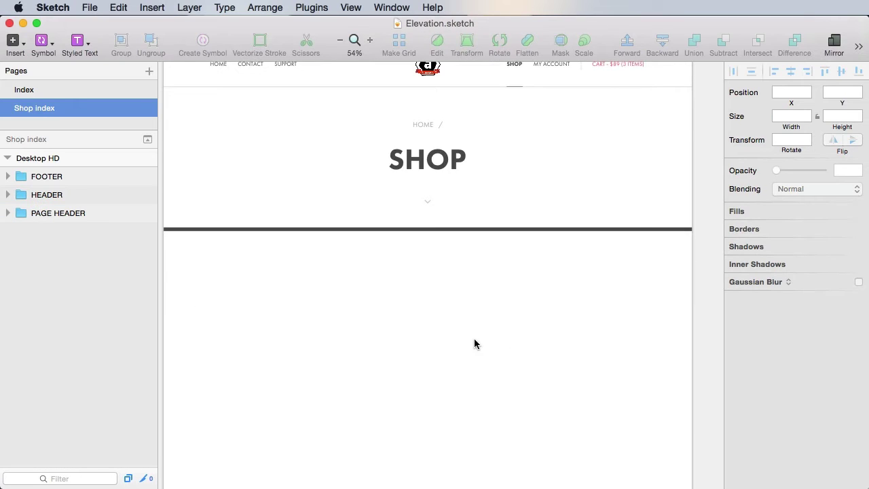
# - Draw a rectangle about 598 px high in the empty area below the separator and set its width to 1440 px
pyautogui.moveTo(395, 368); pyautogui.dragTo(397, 287)
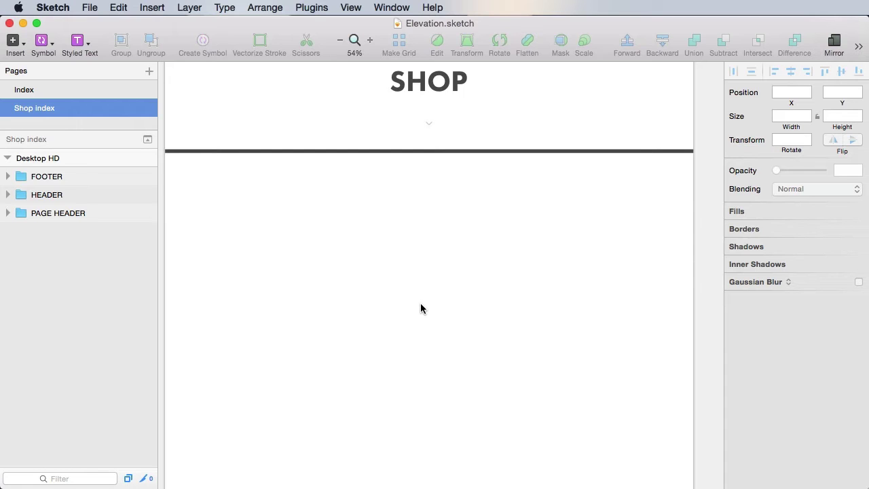
pyautogui.scroll(-3, 387, 338)
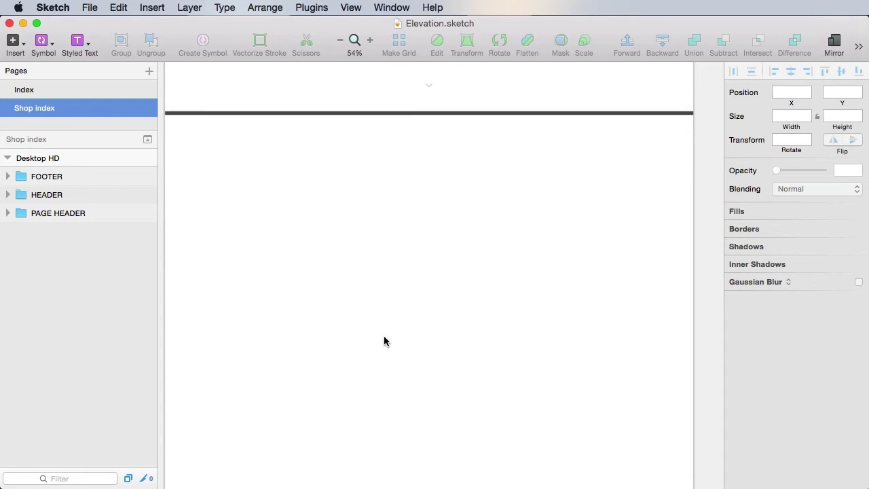
pyautogui.scroll(-1, 396, 444)
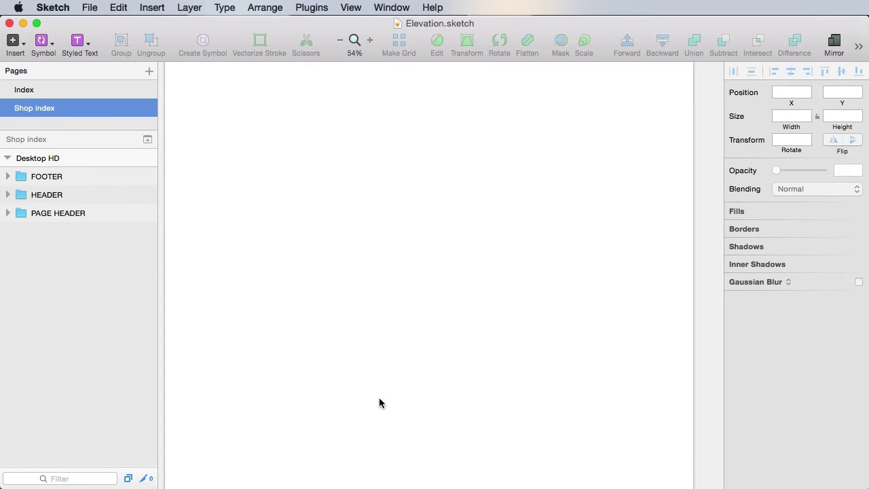
pyautogui.scroll(2, 432, 366)
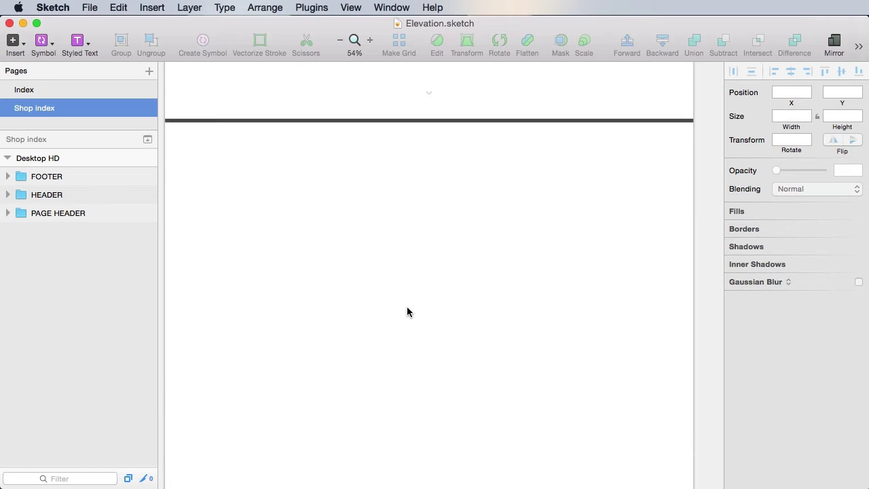
pyautogui.moveTo(355, 341); pyautogui.dragTo(357, 317)
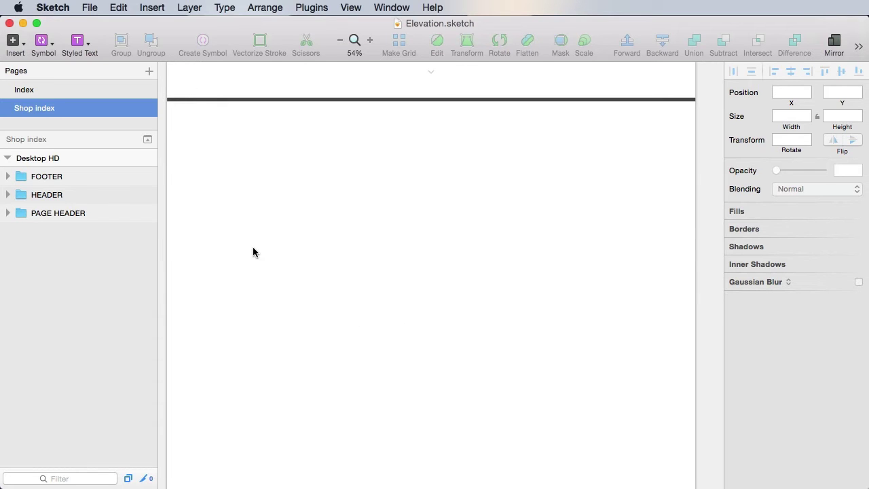
pyautogui.press('r')
pyautogui.moveTo(210, 158); pyautogui.dragTo(518, 378)
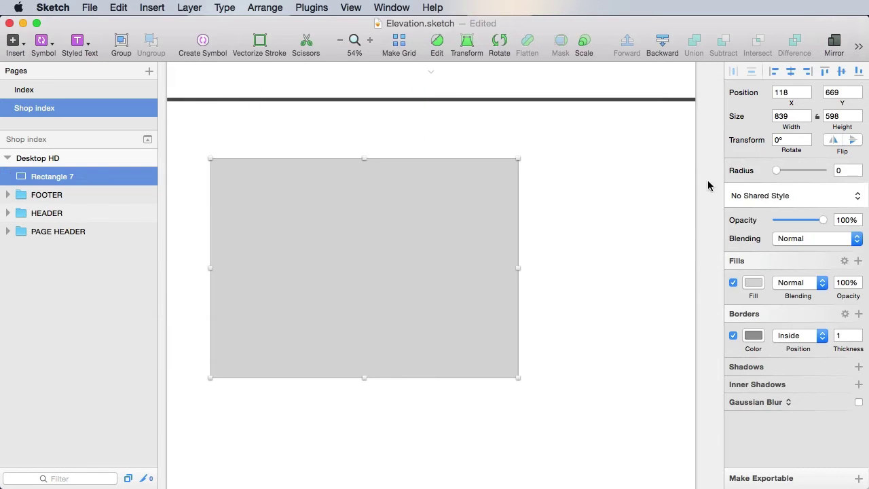
pyautogui.click(790, 114)
pyautogui.write('1440')
pyautogui.press('Tab')
pyautogui.press('Escape')
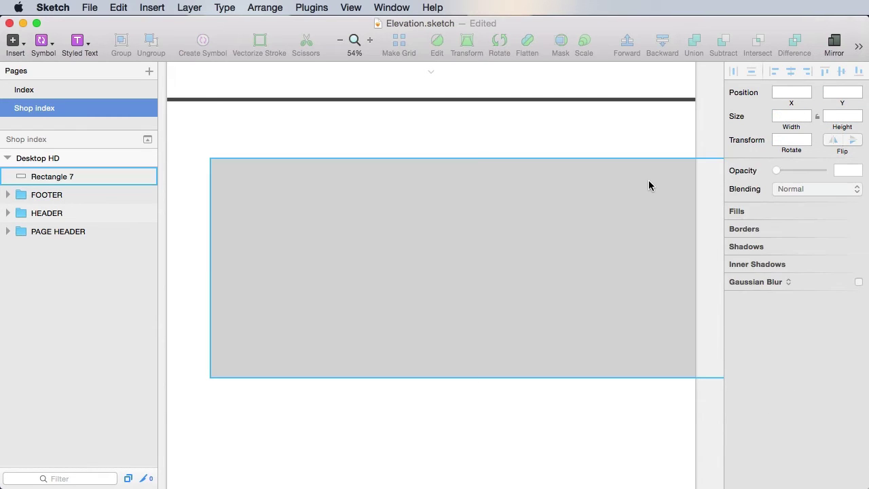
# - Apply the Light BG shared style to the new rectangle and align it to the artboard's left edge
pyautogui.click(636, 189)
pyautogui.click(781, 196)
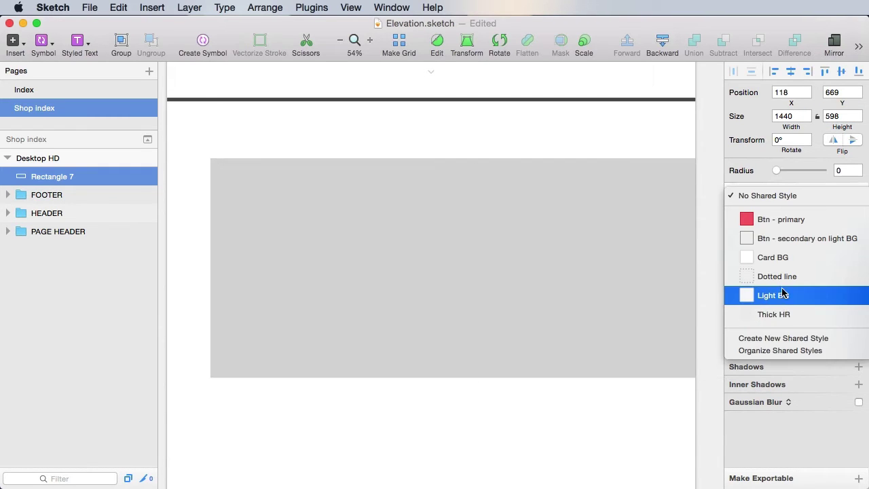
pyautogui.click(784, 302)
pyautogui.click(704, 128)
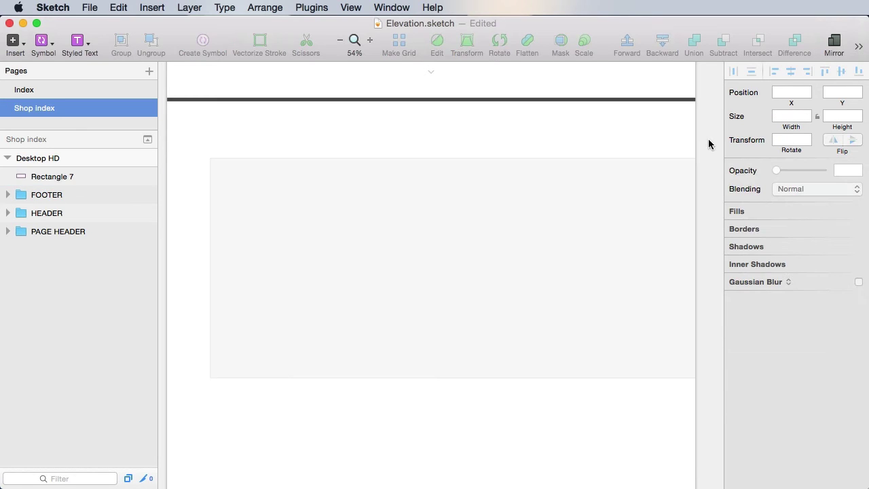
pyautogui.click(628, 217)
pyautogui.click(774, 72)
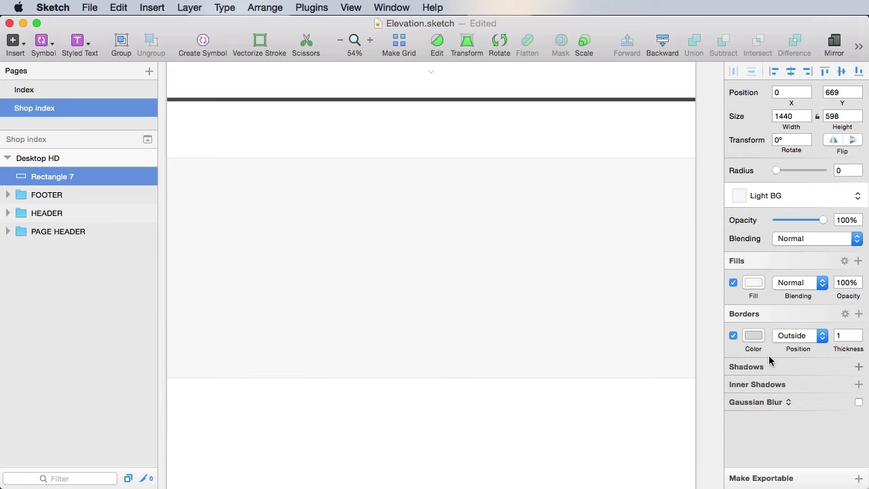
# - Place the Light BG rectangle directly beneath the separator at Y 514 and extend its height to about 1511 px
pyautogui.scroll(-5, 702, 140)
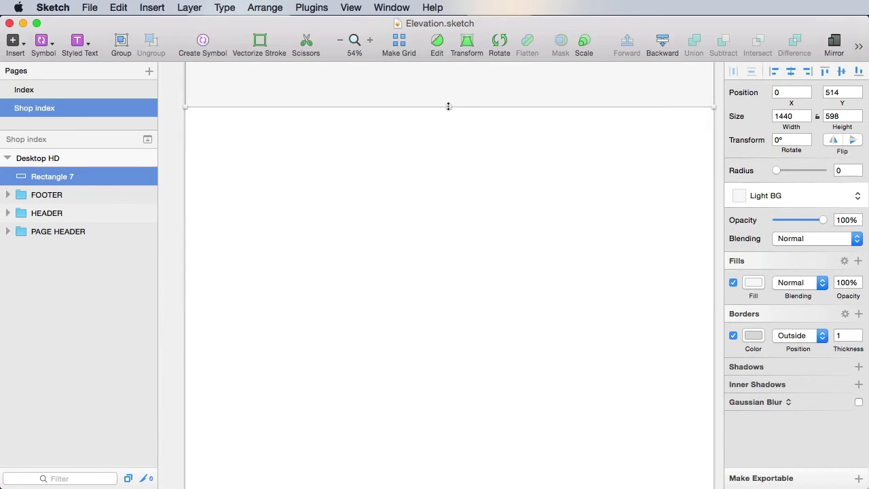
pyautogui.moveTo(448, 107); pyautogui.dragTo(477, 442)
pyautogui.moveTo(613, 272); pyautogui.dragTo(577, 461)
# - Insert the Nav - up light symbol, center it horizontally, and place it 60 px below the top of the light background
pyautogui.click(44, 43)
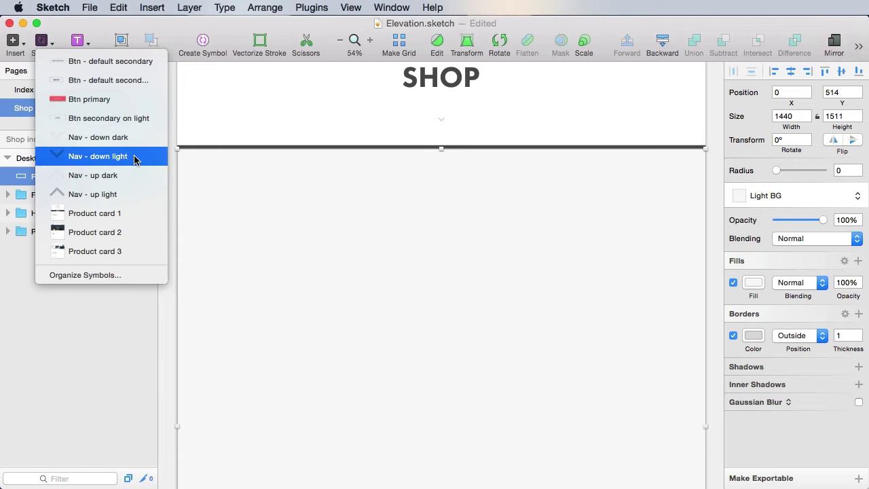
pyautogui.click(128, 194)
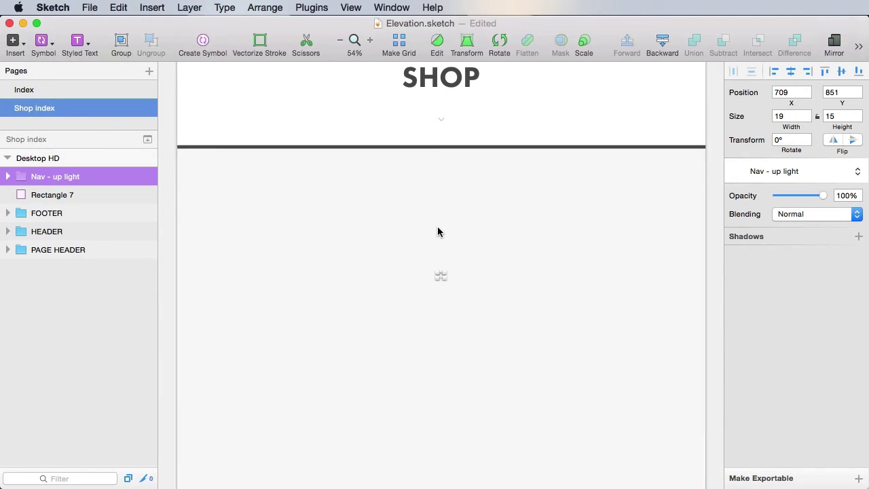
pyautogui.click(796, 73)
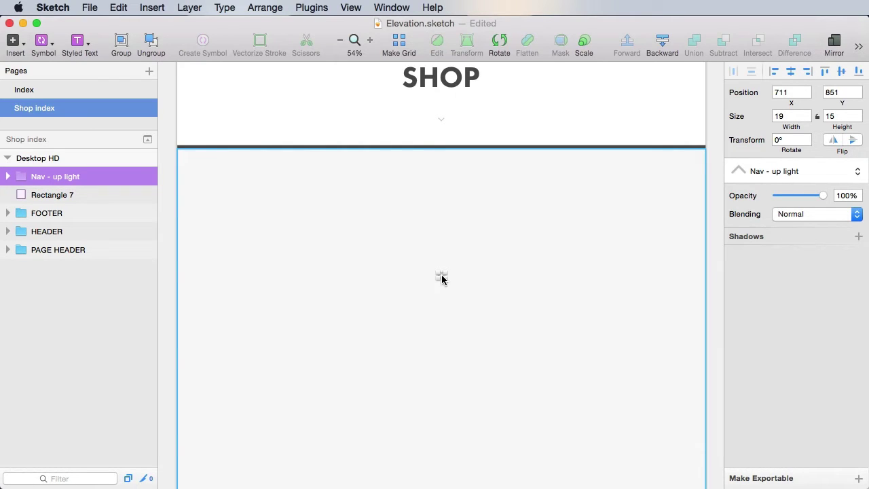
pyautogui.moveTo(441, 279); pyautogui.dragTo(444, 173)
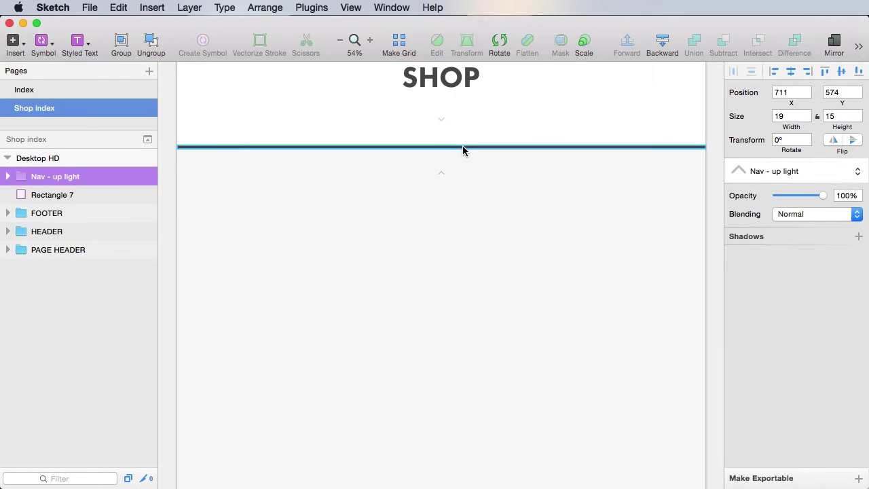
# - Rename the light background rectangle beneath the separator as Section BG
pyautogui.click(463, 150)
pyautogui.press('super+r')
pyautogui.write('Section ')
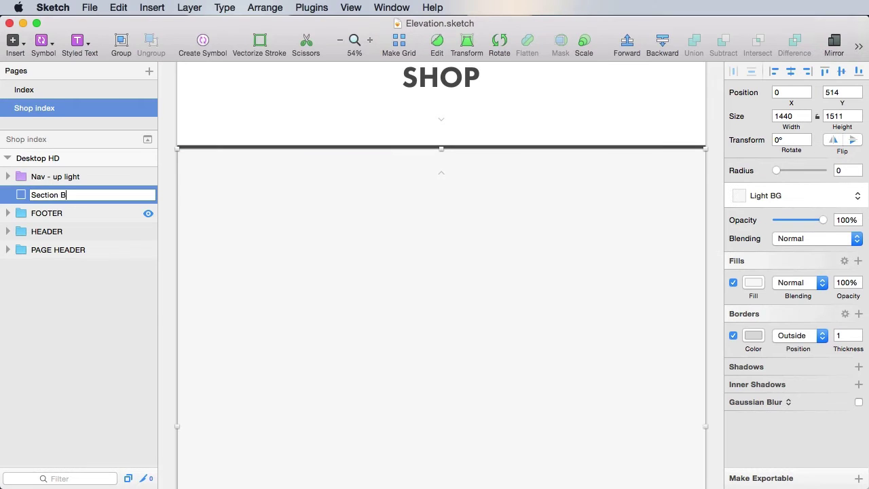
pyautogui.write('BG')
pyautogui.press('Return')
# - Group Section BG with the Nav - up light symbol and name the group ITEMS
pyautogui.keyDown('shift'); pyautogui.click(68, 176); pyautogui.keyUp('shift')
pyautogui.press('super+g')
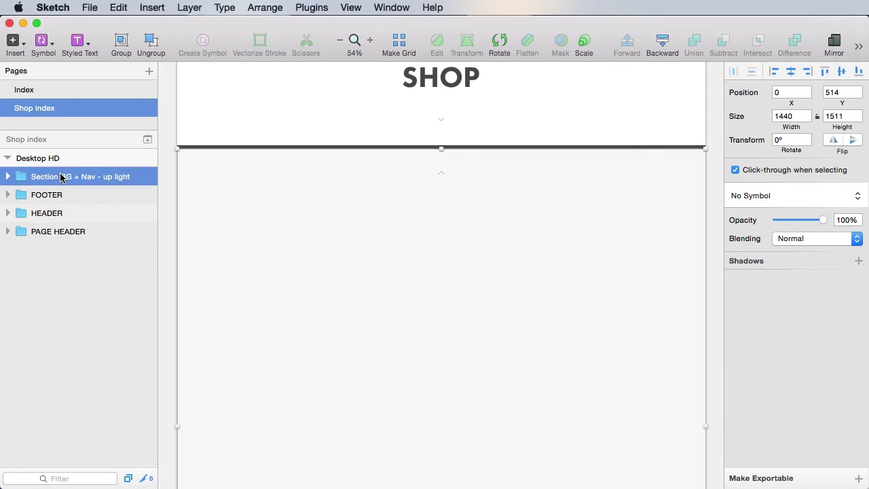
pyautogui.press('super+r')
pyautogui.write('ITEMS')
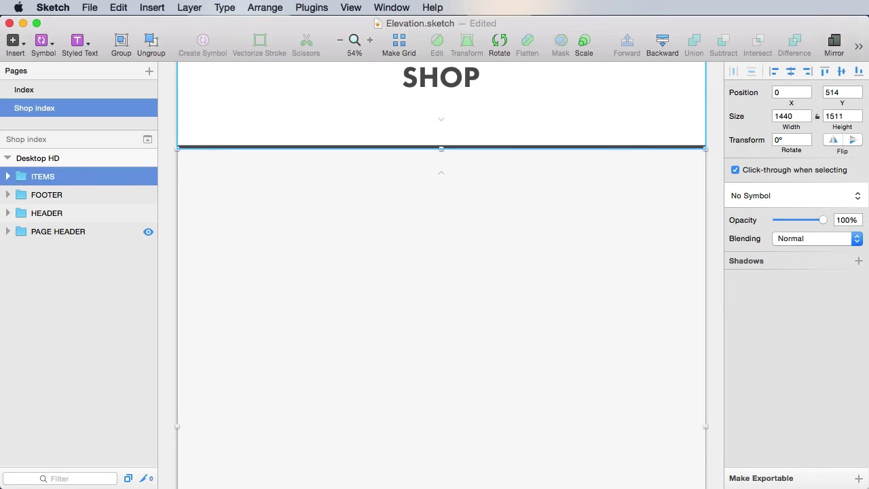
pyautogui.press('Return')
# - Add a CATEGORY text label in the light section below the up arrow and apply the H6 - left text style
pyautogui.click(398, 243)
pyautogui.scroll(-2, 387, 261)
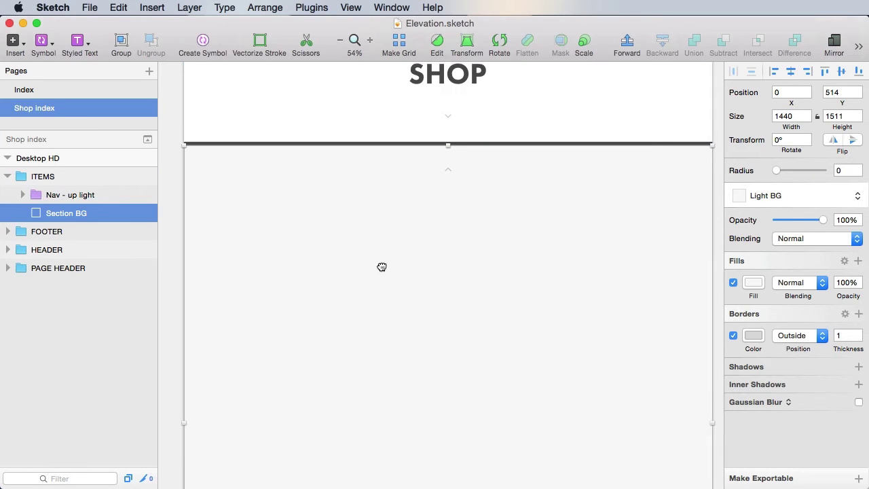
pyautogui.press('t')
pyautogui.click(252, 215)
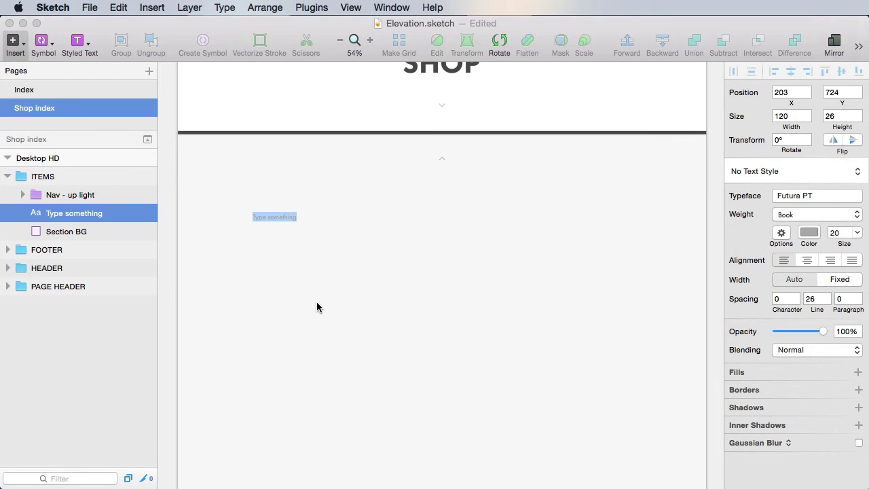
pyautogui.write('CATEGORY')
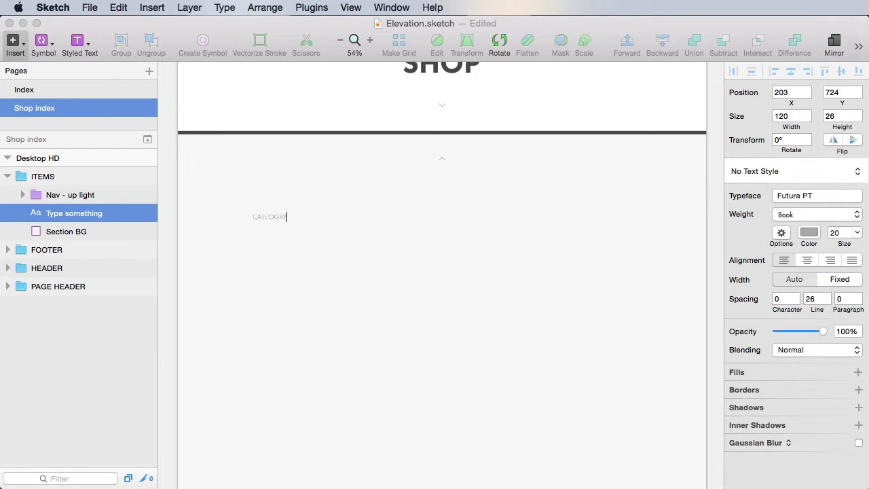
pyautogui.click(790, 174)
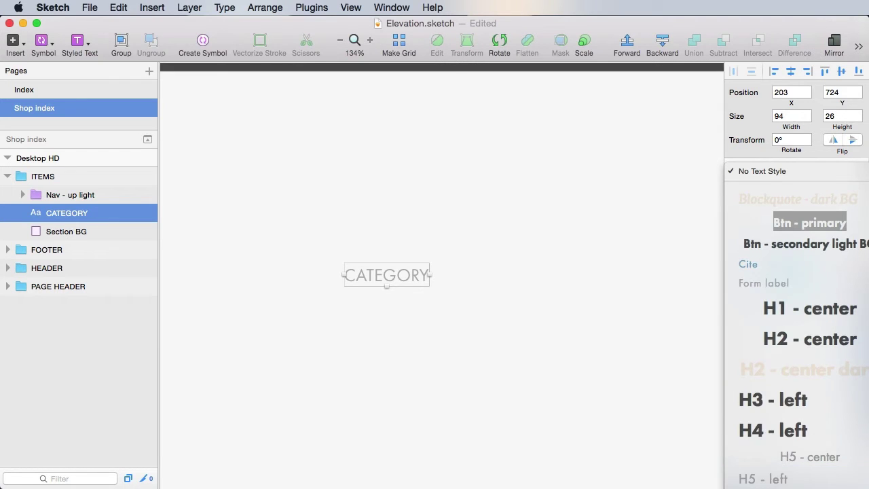
pyautogui.click(805, 486)
pyautogui.click(472, 327)
# - Show the layout grid and move the CATEGORY label to the first column's left edge, at about X 127, Y 663
pyautogui.moveTo(374, 361); pyautogui.dragTo(422, 345)
pyautogui.hotkey('ctrl', 'l')
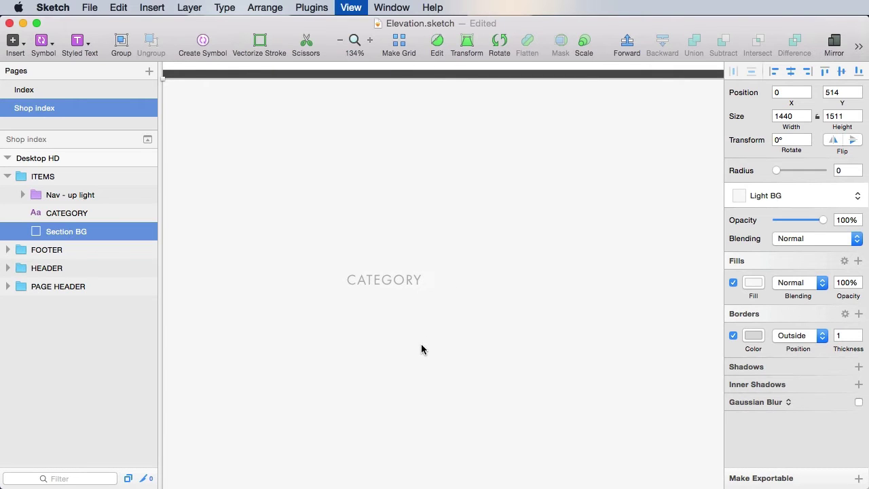
pyautogui.moveTo(395, 283); pyautogui.dragTo(327, 228)
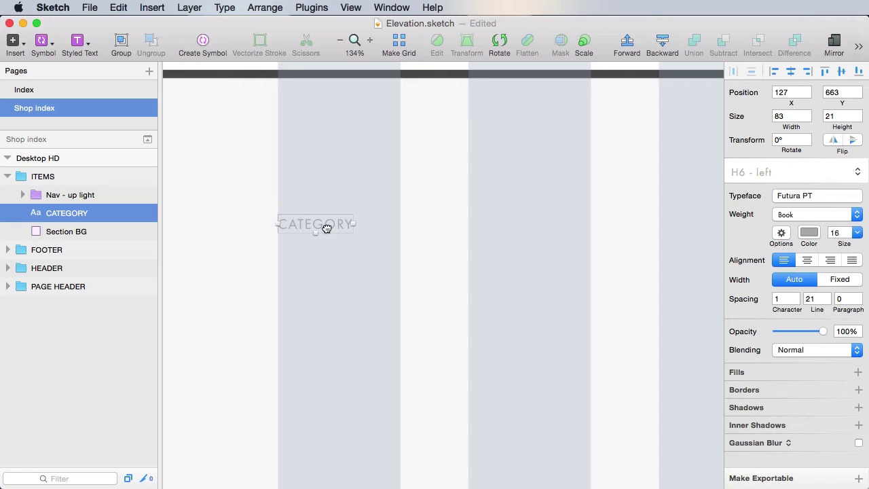
pyautogui.click(447, 255)
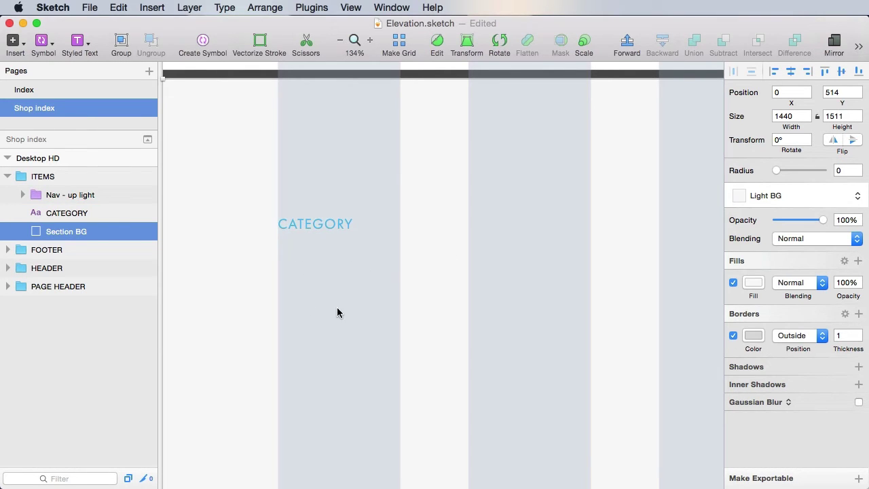
# - Duplicate the CATEGORY label to its right on the same line and change the copy's text to All
pyautogui.click(317, 226)
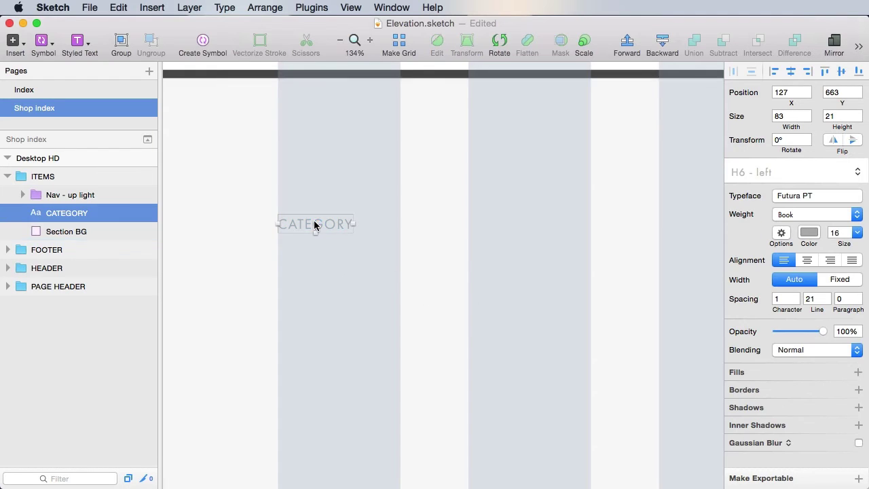
pyautogui.moveTo(333, 230); pyautogui.dragTo(440, 231)
pyautogui.press('Return')
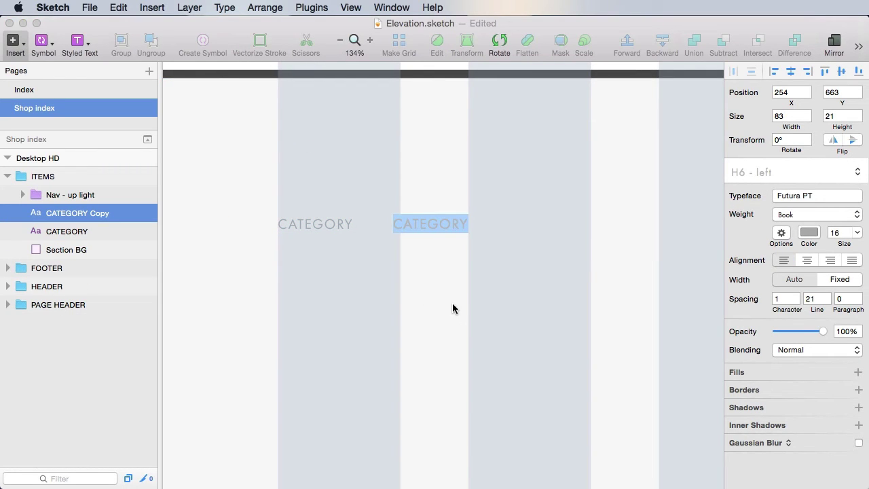
pyautogui.write('All')
pyautogui.press('Escape')
# - Detach the All label from its shared text style and give it the separator's dark gray colour, 4F4F4F
pyautogui.click(770, 173)
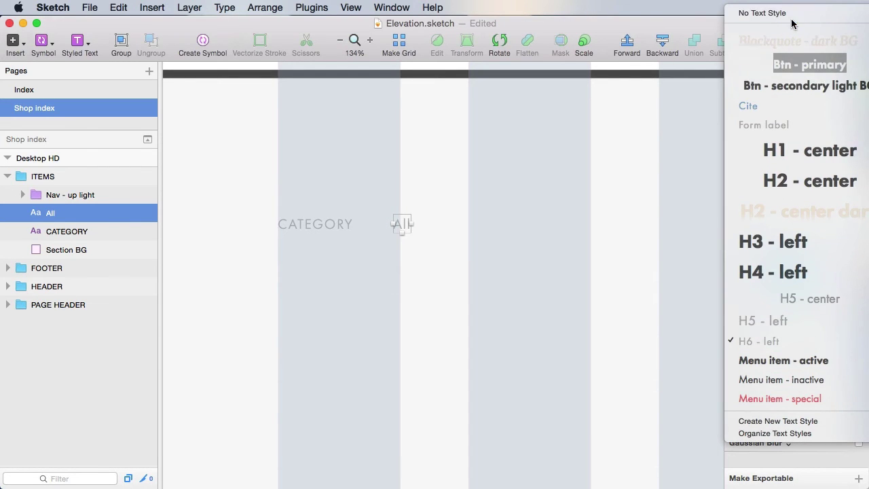
pyautogui.click(792, 22)
pyautogui.click(416, 224)
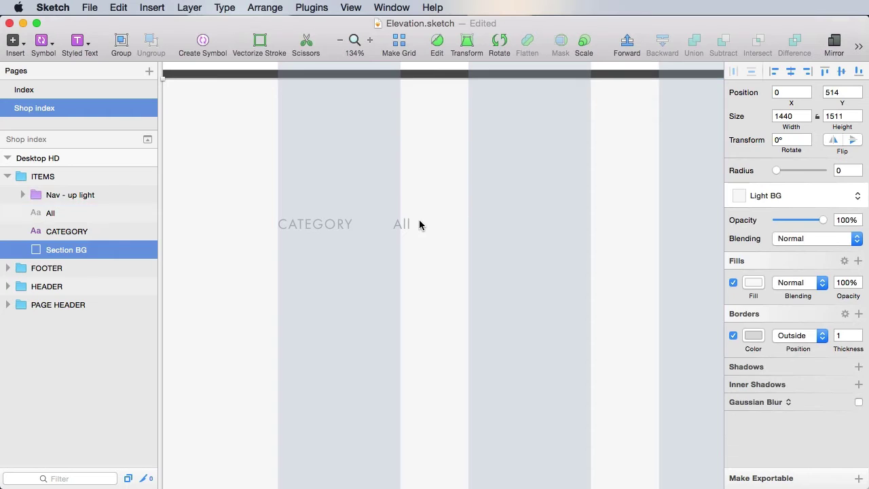
pyautogui.click(403, 224)
pyautogui.click(814, 237)
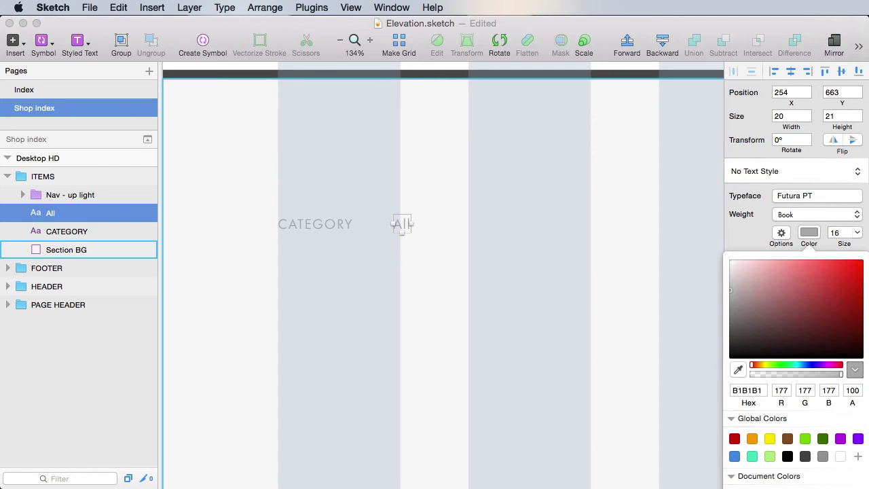
pyautogui.click(423, 73)
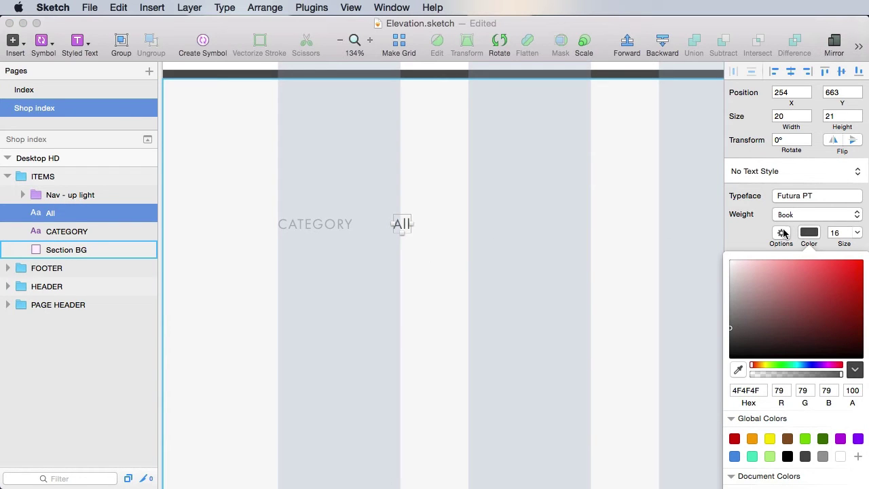
# - Set the All label to Heavy weight, font size 20 and character spacing 0
pyautogui.click(807, 216)
pyautogui.click(808, 243)
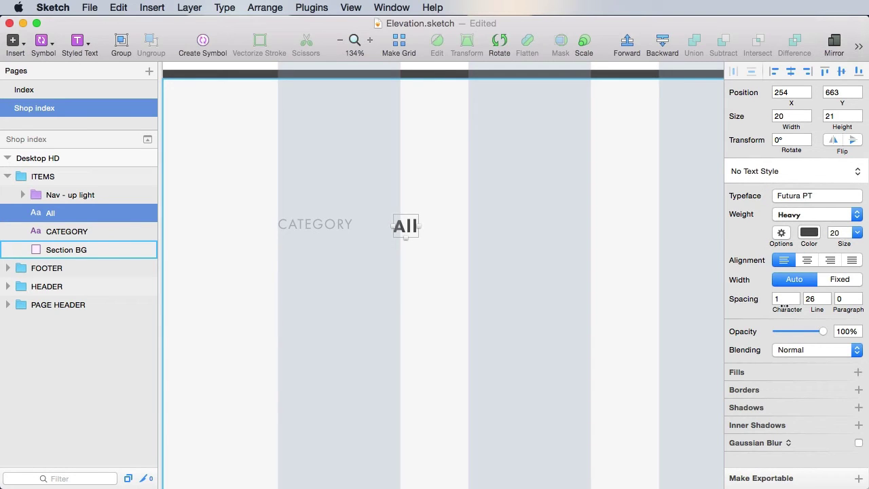
pyautogui.moveTo(784, 305); pyautogui.dragTo(779, 305)
# - Move the All label to X 240, Y 659, 30 px right of CATEGORY, and save the document
pyautogui.moveTo(405, 226); pyautogui.dragTo(401, 224)
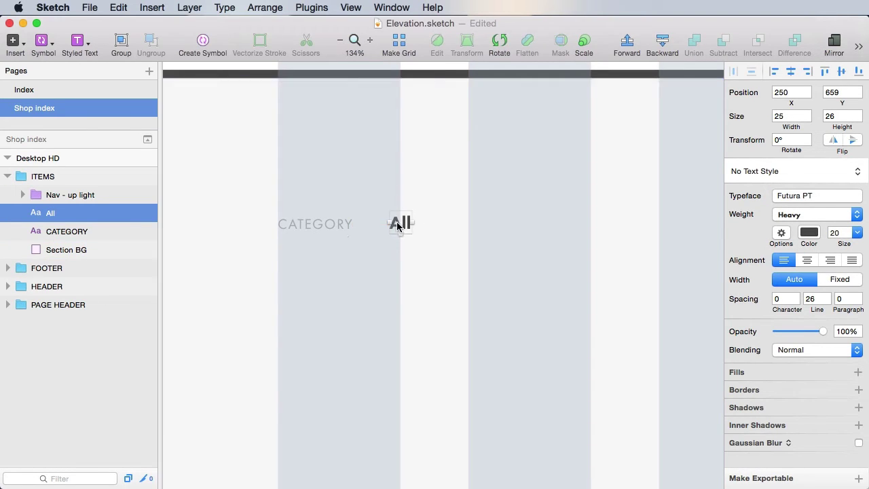
pyautogui.hotkey('shift', 'Left')
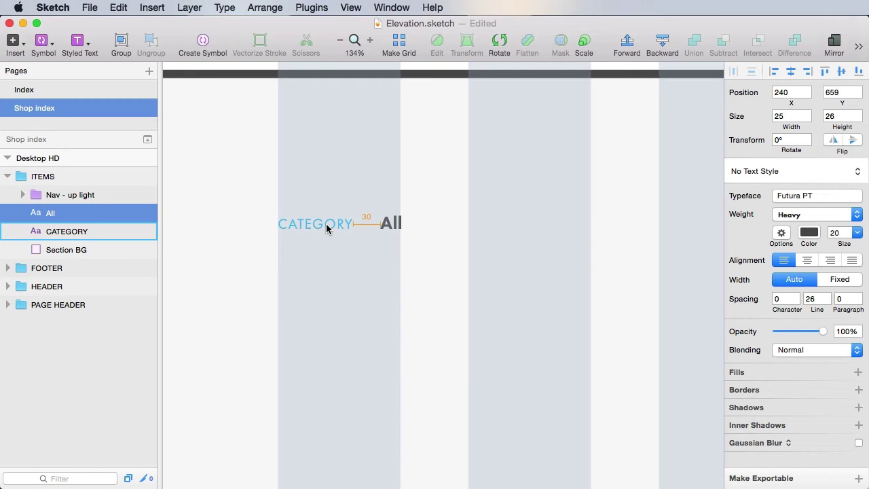
pyautogui.press('super+s')
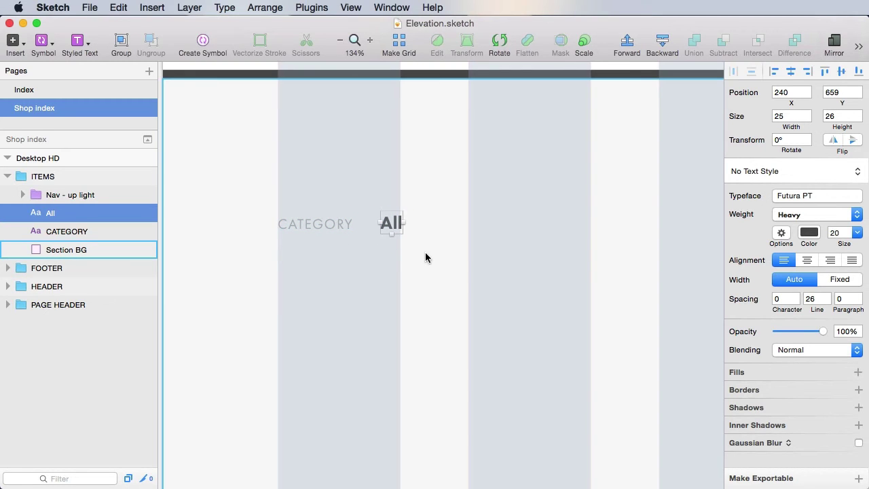
# - Create a new shared text style from the All label and name it Tab - active
pyautogui.press('super+c')
pyautogui.click(788, 171)
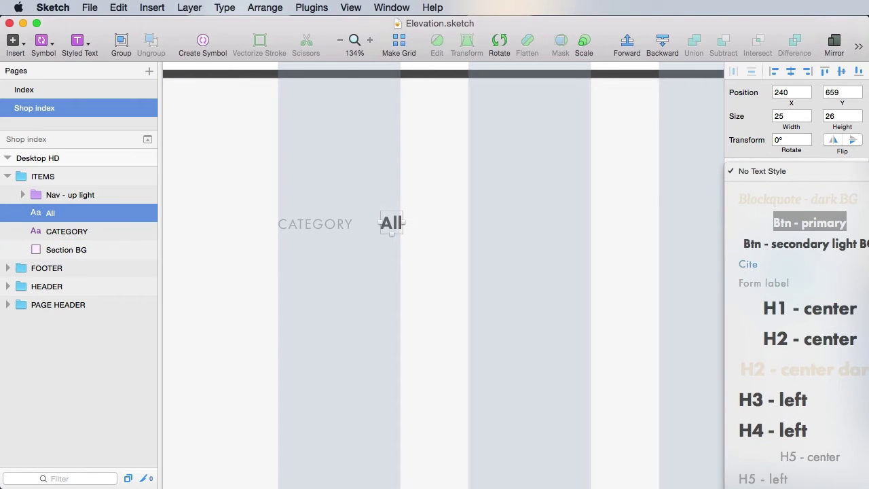
pyautogui.click(780, 486)
pyautogui.write('T')
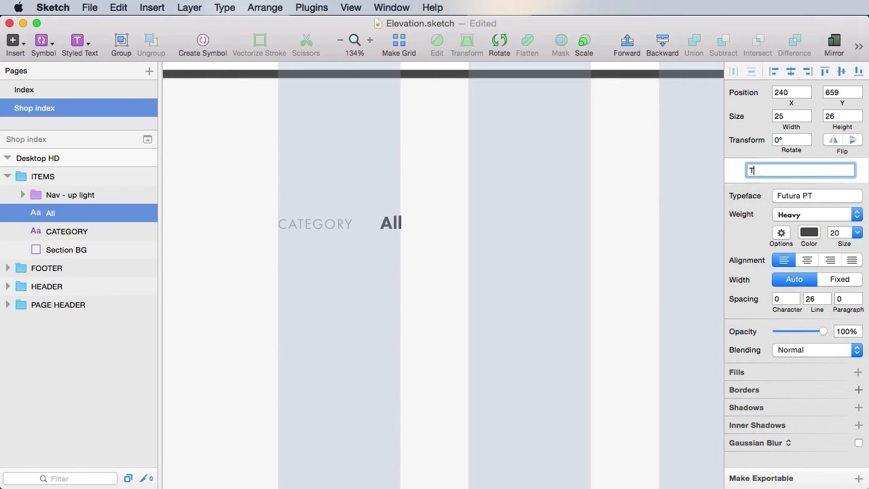
pyautogui.write('ab - active')
# - Duplicate the All label 30 px to its right, set the copy to Book weight and change its text to Portfolio
pyautogui.moveTo(388, 224); pyautogui.dragTo(439, 224)
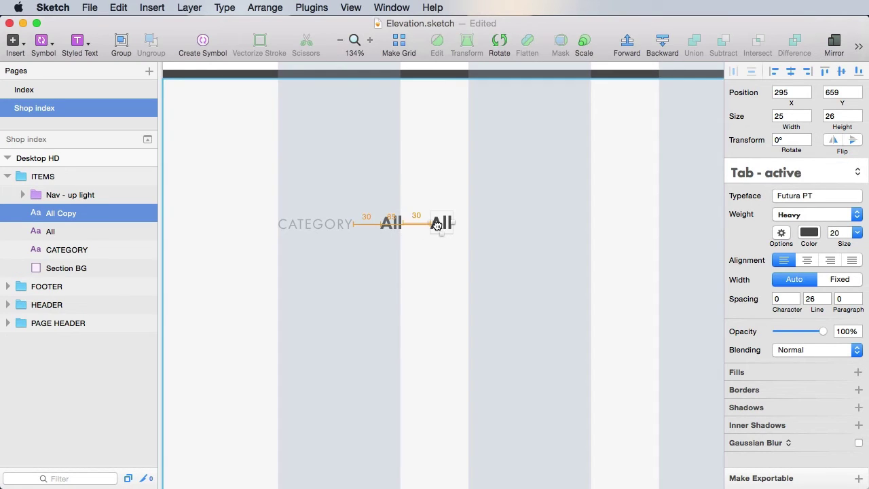
pyautogui.click(811, 214)
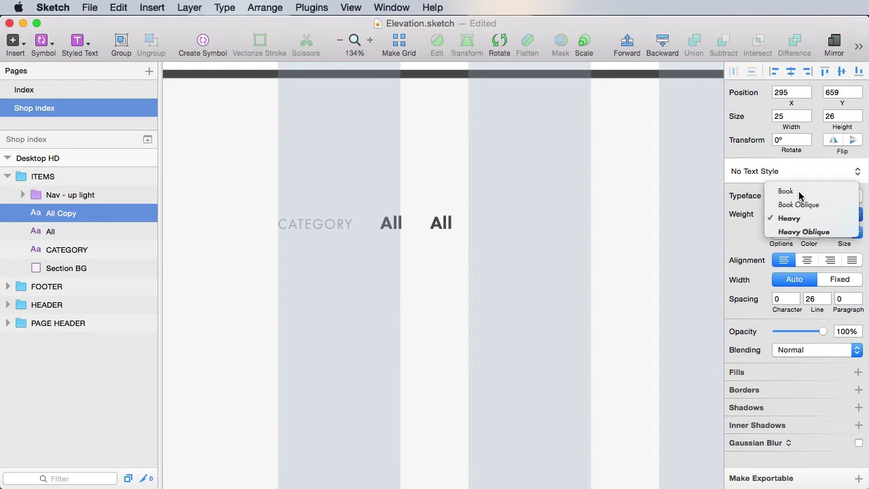
pyautogui.click(788, 192)
pyautogui.doubleClick(440, 224)
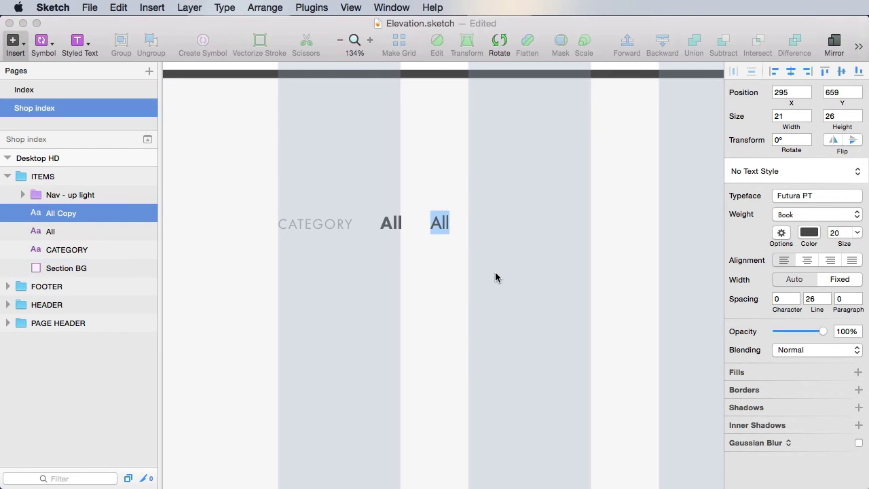
pyautogui.write('Portfolio')
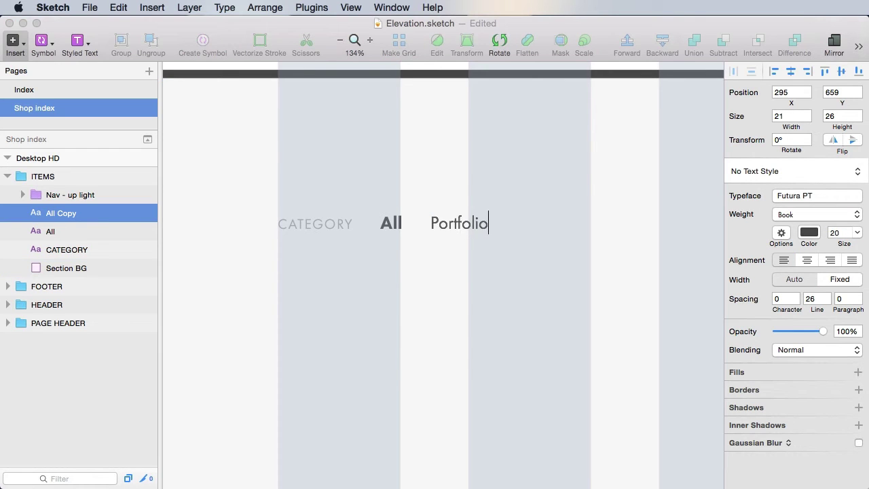
# - Create a new shared text style from the Portfolio label and name it Tab - inactive
pyautogui.click(541, 243)
pyautogui.click(459, 224)
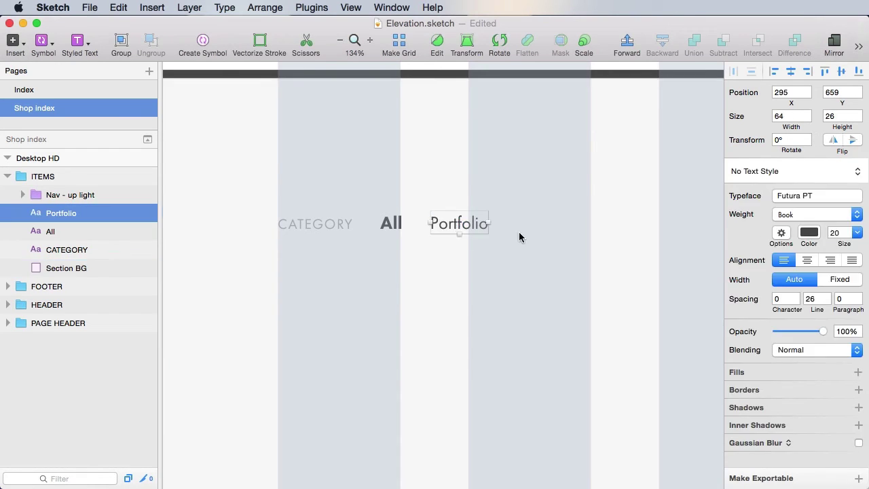
pyautogui.click(781, 175)
pyautogui.click(781, 486)
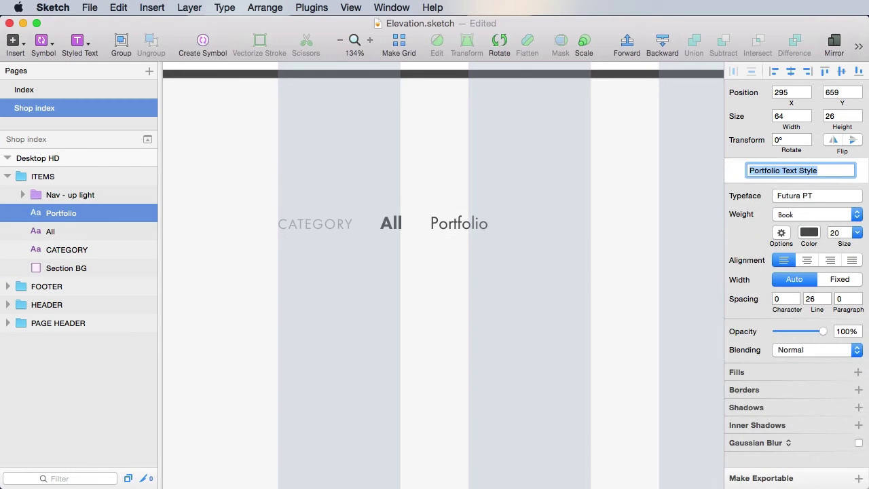
pyautogui.write('Tab - inactive')
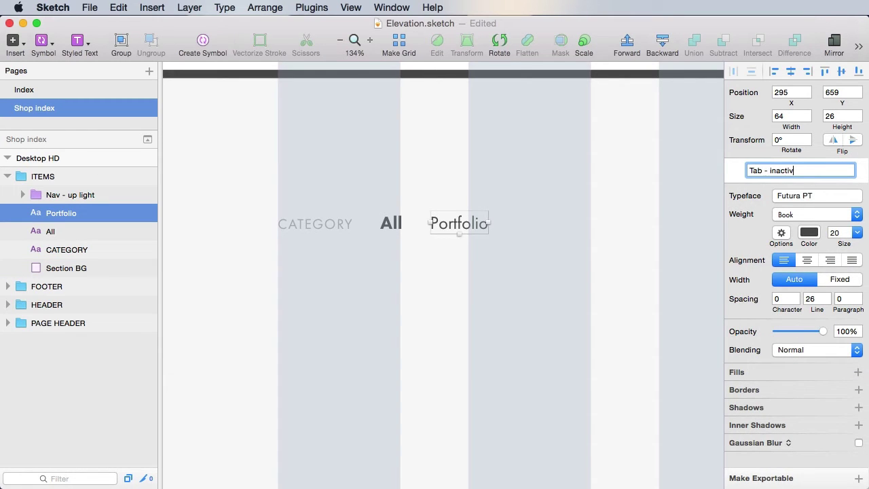
pyautogui.press('Return')
# - Duplicate the Portfolio label 30 px to its right and change the copy's text to eCommerce
pyautogui.press('super+d')
pyautogui.moveTo(468, 224); pyautogui.dragTo(554, 224)
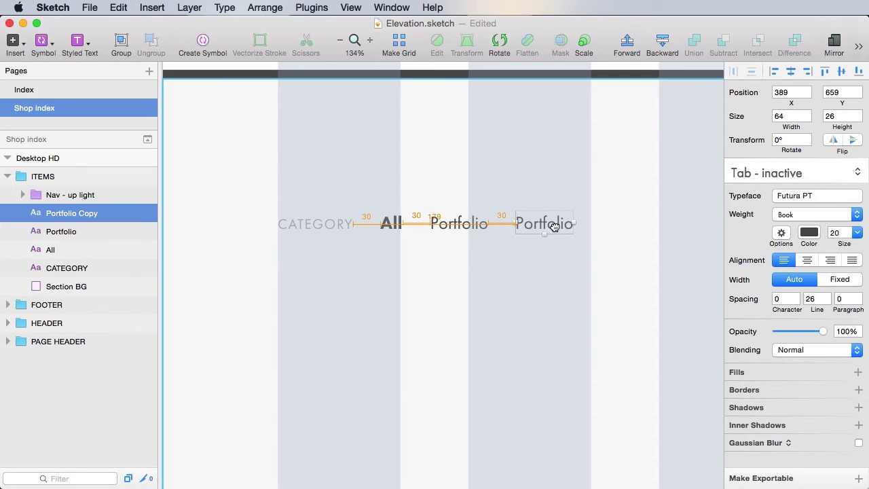
pyautogui.doubleClick(552, 225)
pyautogui.write('eCo')
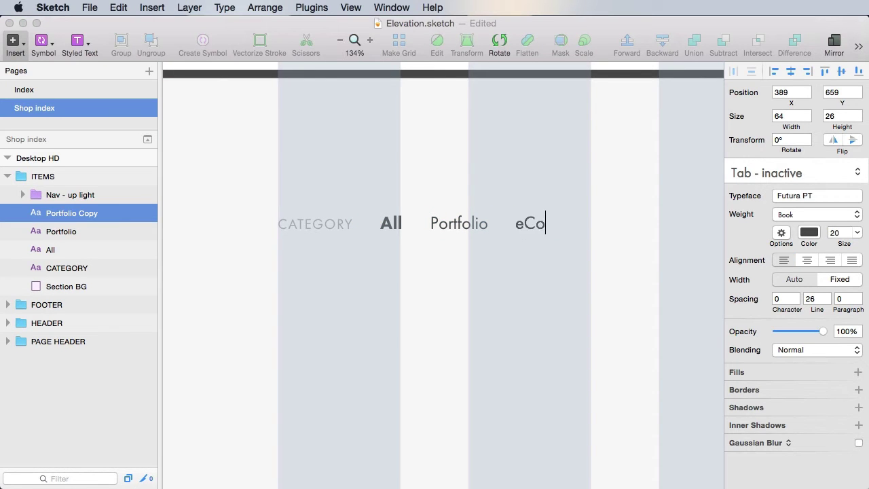
pyautogui.write('mmerce')
pyautogui.click(611, 267)
# - Duplicate the eCommerce label 30 px to its right and change the copy's text to Corporate
pyautogui.click(576, 225)
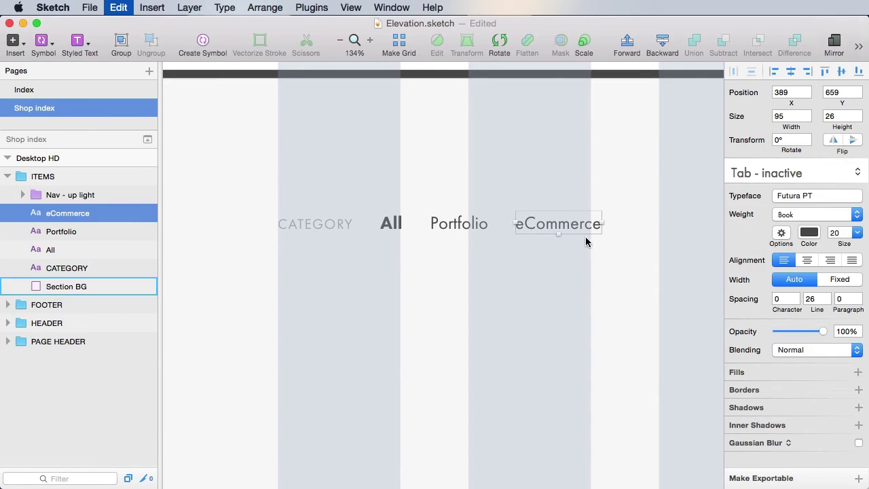
pyautogui.press('super+d')
pyautogui.moveTo(583, 226); pyautogui.dragTo(696, 226)
pyautogui.press('Return')
pyautogui.write('CO')
pyautogui.press('BackSpace')
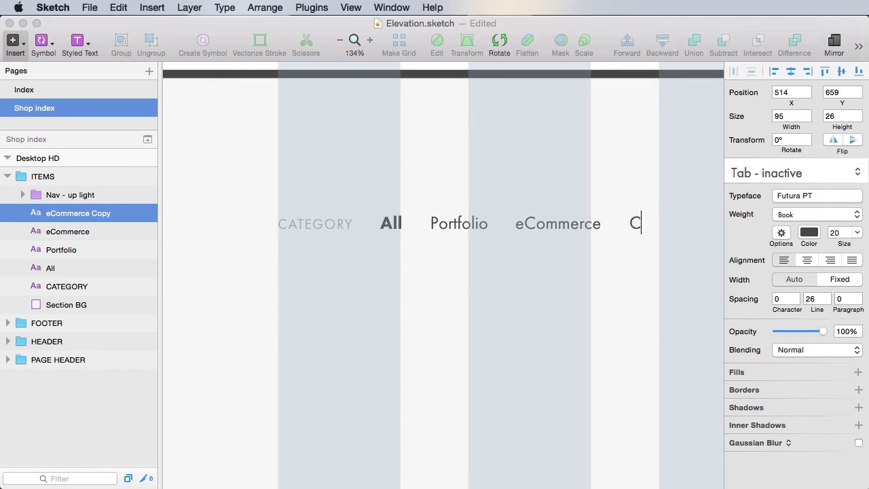
pyautogui.write('orporate')
pyautogui.click(639, 292)
pyautogui.moveTo(639, 292); pyautogui.dragTo(592, 311)
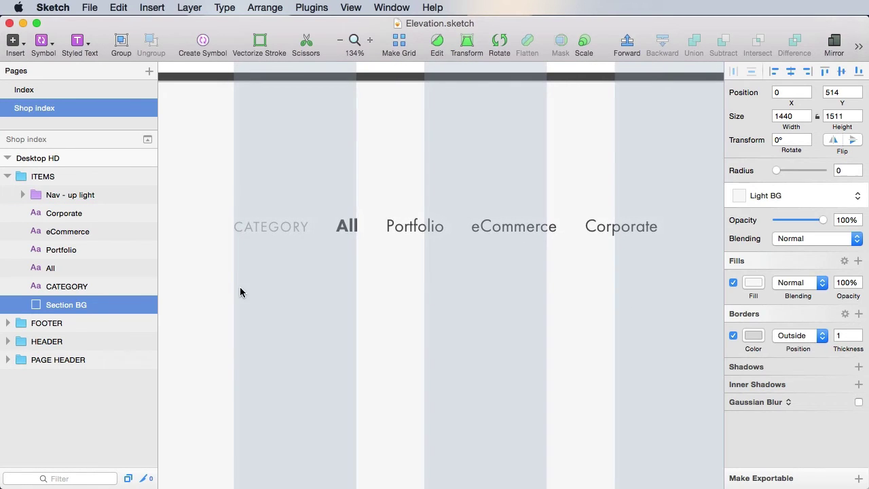
pyautogui.press('super+minus')
pyautogui.press('super+minus')
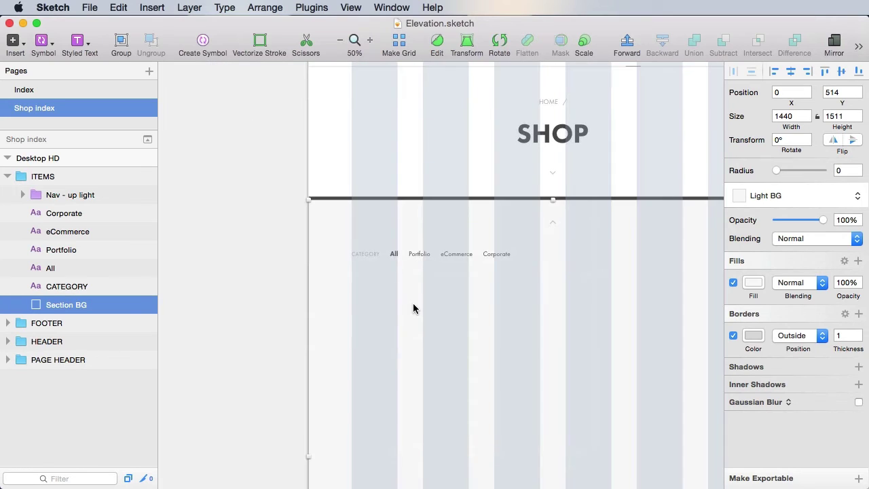
# - Draw a horizontal divider line about 1185 px long across the grid columns, 30 px below the category labels
pyautogui.press('Escape')
pyautogui.moveTo(502, 347); pyautogui.dragTo(411, 299)
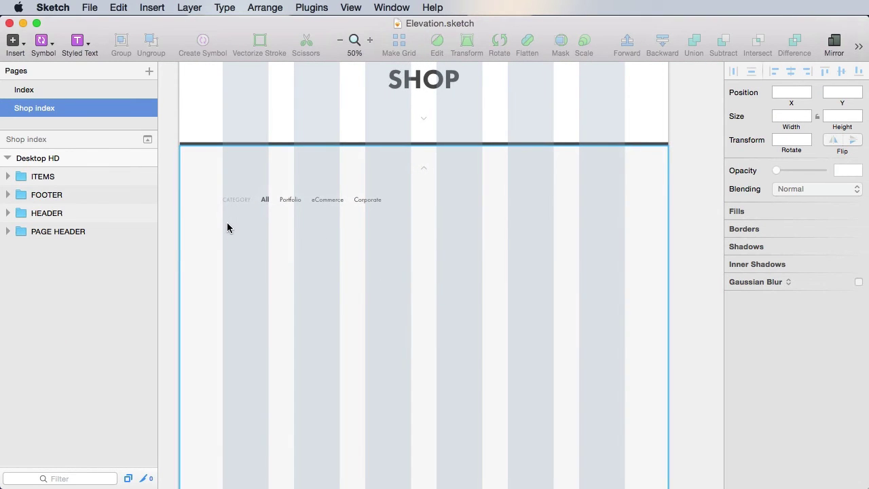
pyautogui.press('r')
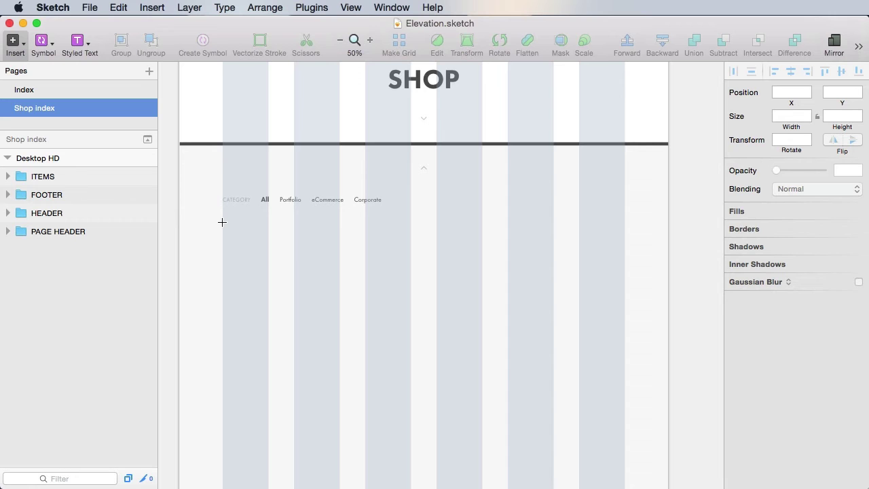
pyautogui.moveTo(222, 222); pyautogui.dragTo(620, 267)
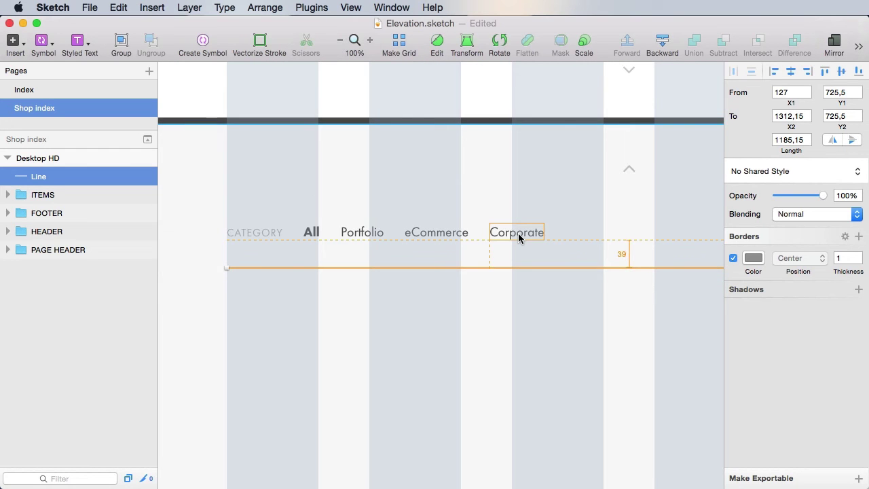
pyautogui.hotkey('alt', 'shift', 'Up')
pyautogui.hotkey('alt', 'Down')
pyautogui.press('super+s')
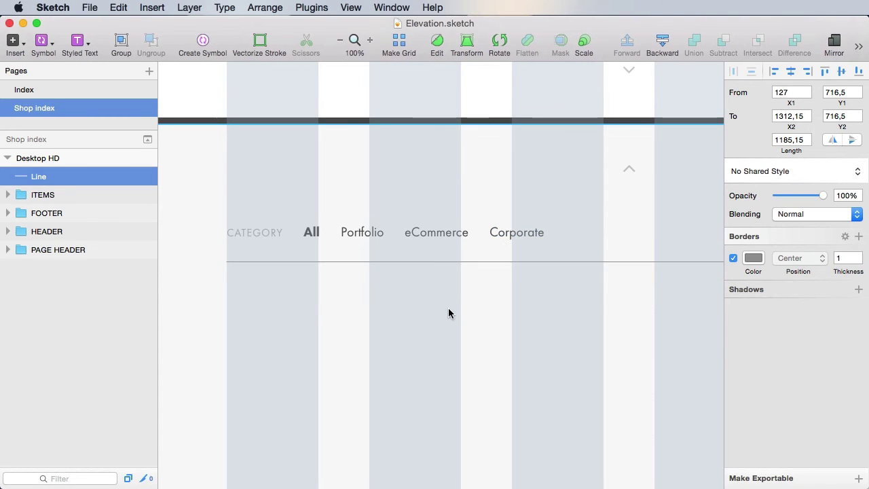
# - Set the divider line's color to light gray DBDBDB
pyautogui.click(460, 294)
pyautogui.click(672, 262)
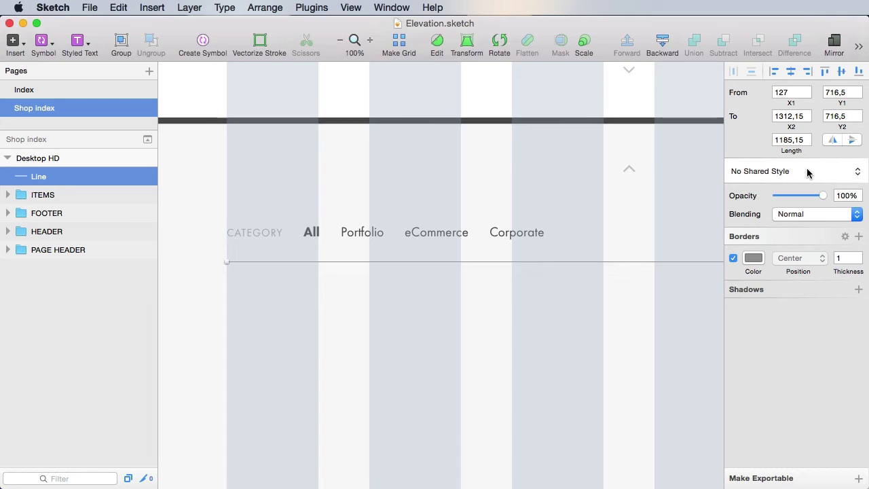
pyautogui.click(755, 258)
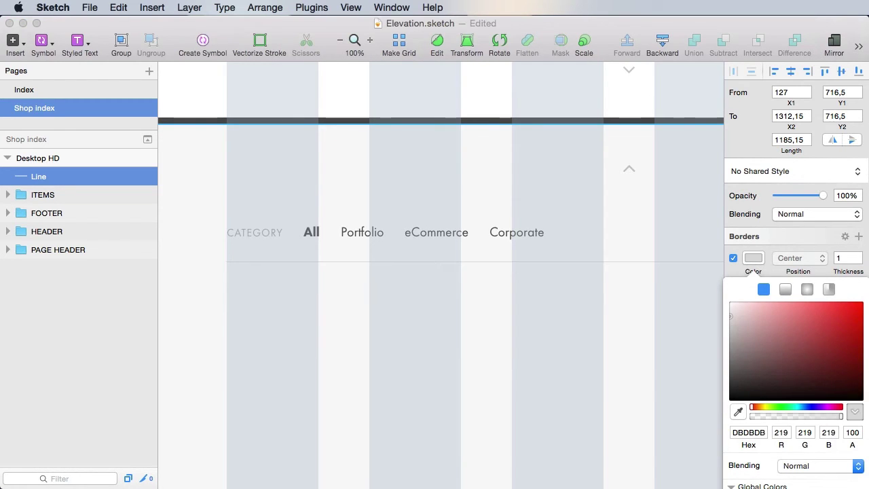
pyautogui.click(179, 334)
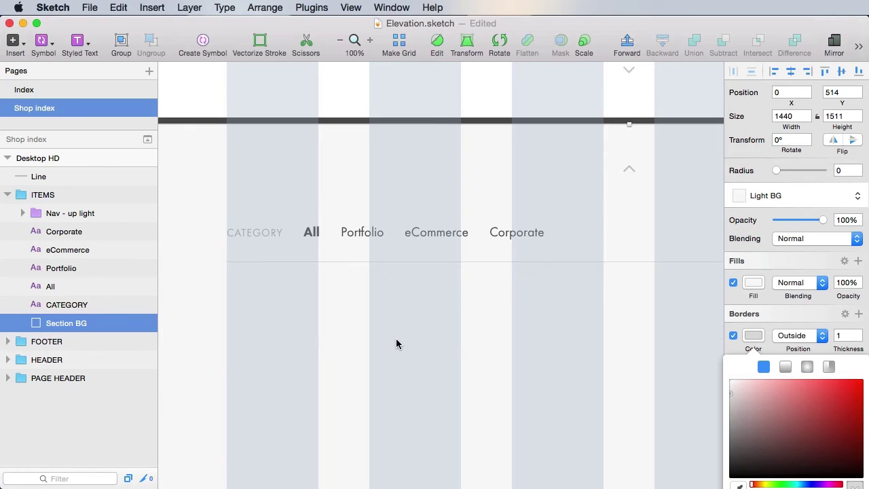
# - Check the divider's far end against the layout columns and round its length to 1185 px
pyautogui.hotkey('ctrl', 'l')
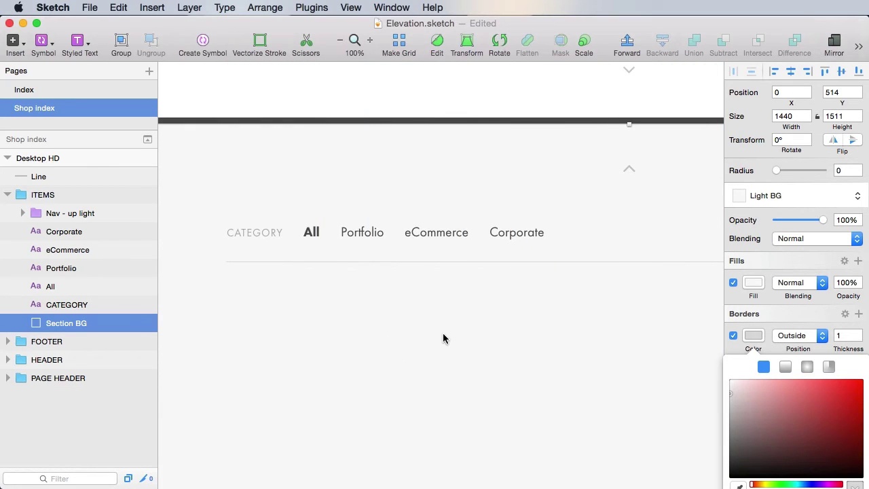
pyautogui.moveTo(518, 301); pyautogui.dragTo(337, 302)
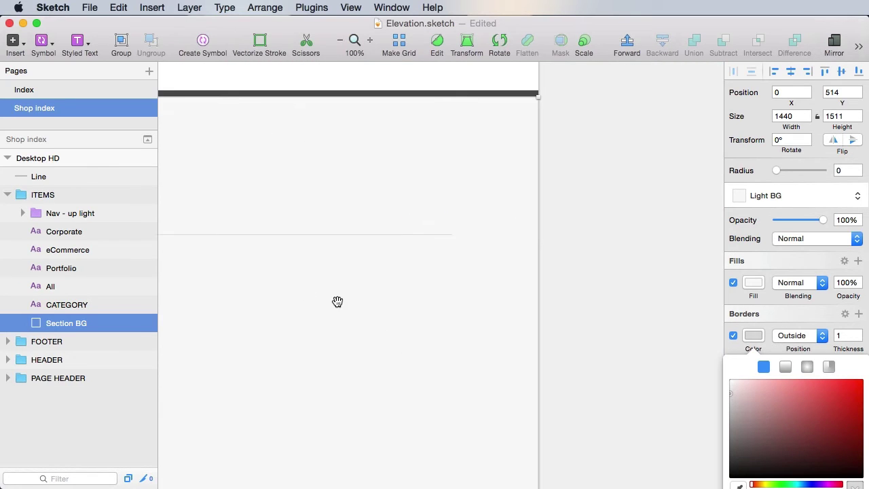
pyautogui.hotkey('ctrl', 'l')
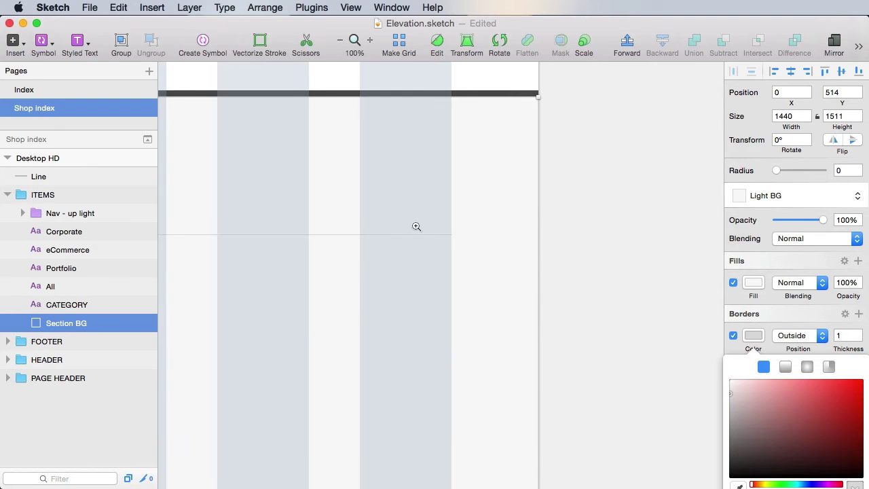
pyautogui.click(443, 239)
pyautogui.click(439, 254)
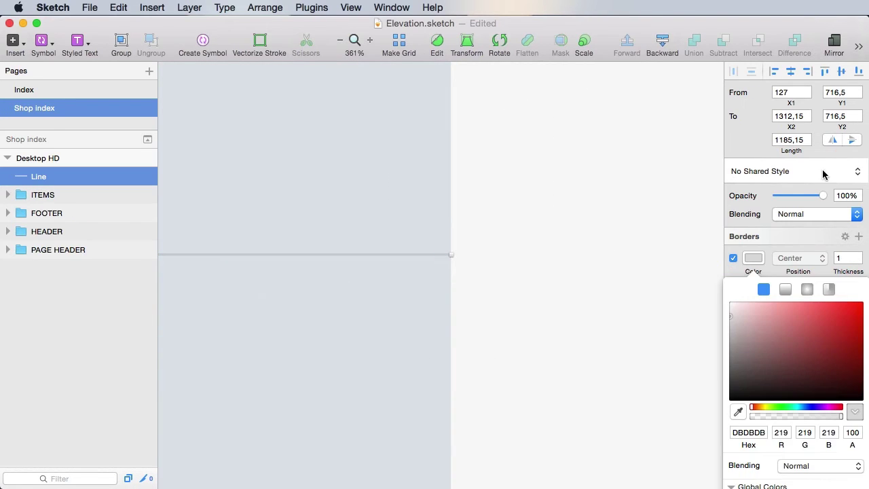
pyautogui.click(777, 138)
pyautogui.press('Right')
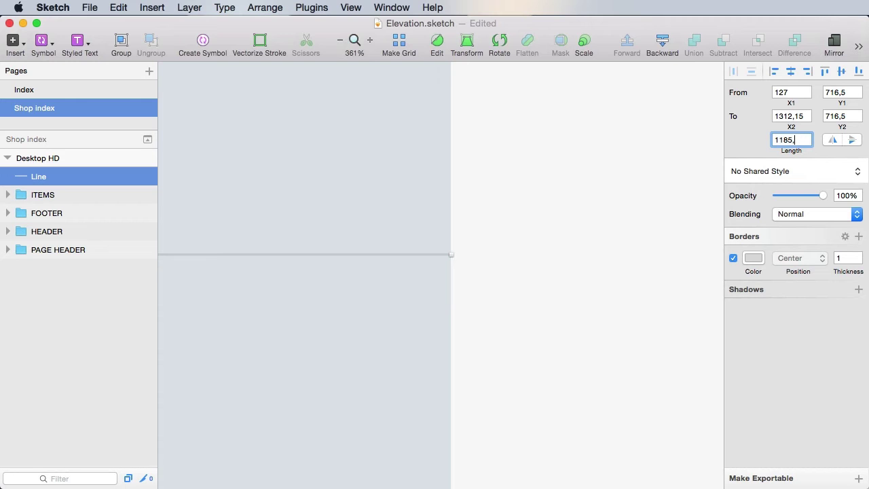
pyautogui.press('Return')
pyautogui.click(646, 316)
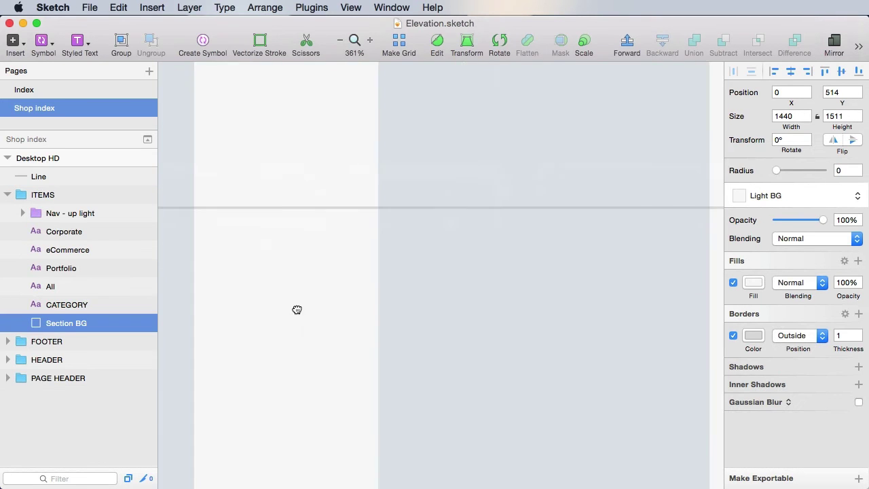
# - Hide the layout columns and draw a short dark gray line about 32 px long under the All label
pyautogui.hscroll(-5, 597, 356)
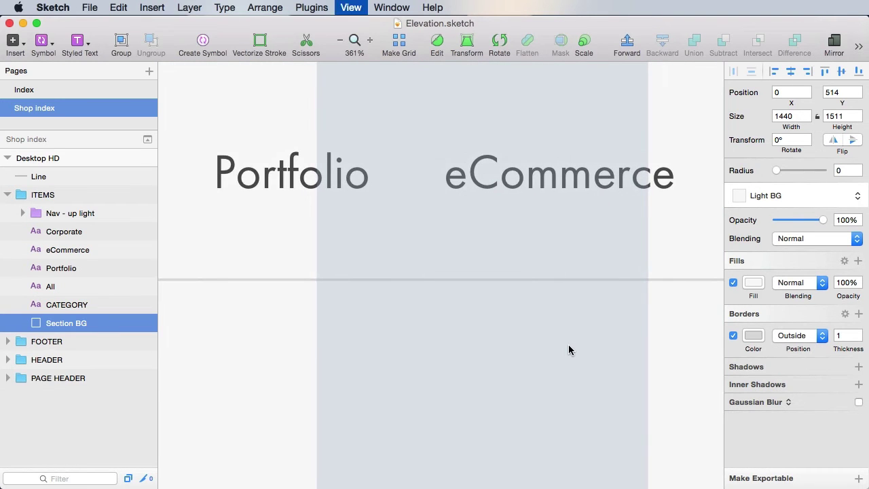
pyautogui.press('super+minus')
pyautogui.hscroll(-4, 465, 353)
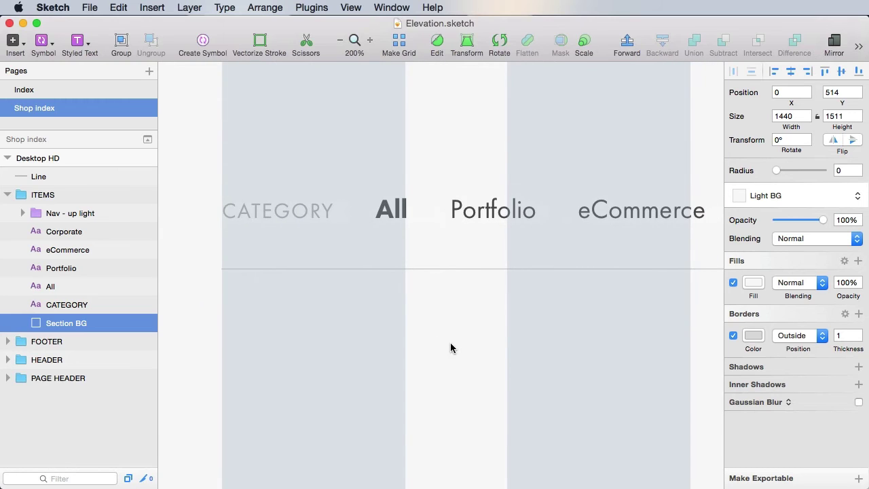
pyautogui.hotkey('ctrl', 'l')
pyautogui.hscroll(2, 404, 300)
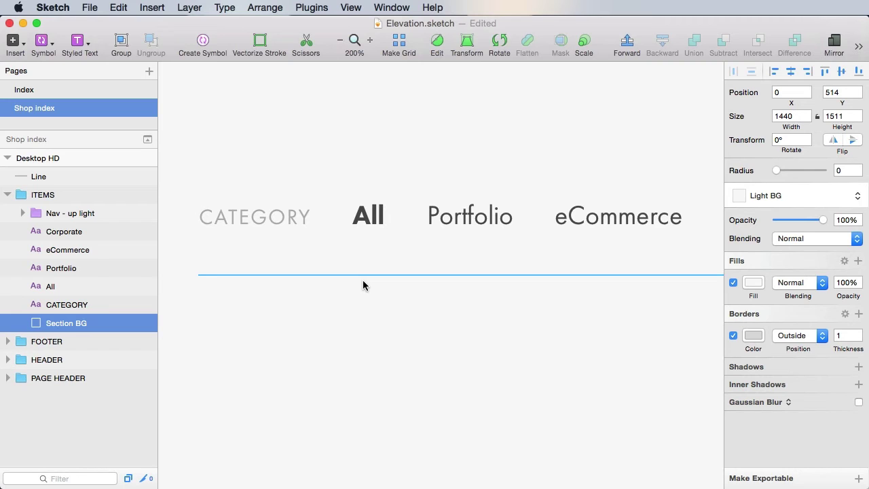
pyautogui.press('r')
pyautogui.moveTo(355, 276); pyautogui.dragTo(400, 276)
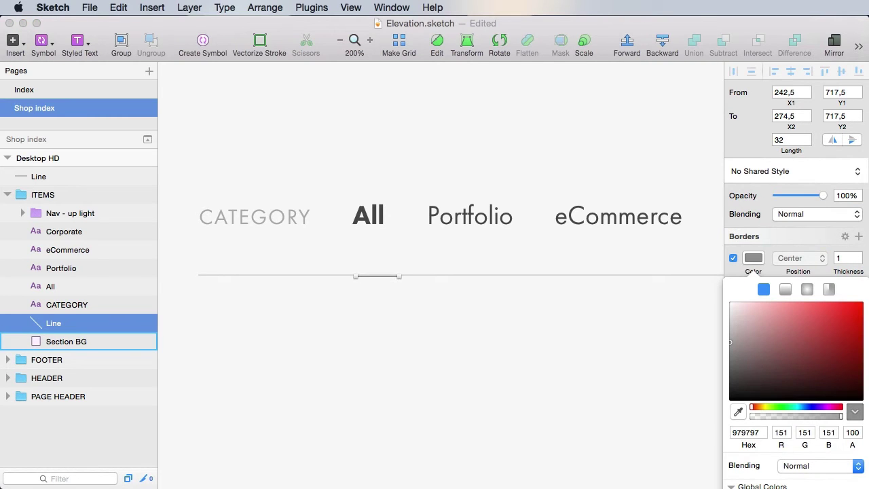
pyautogui.click(397, 318)
# - Set the short underline's length to 25 px to match the width of the All label
pyautogui.moveTo(321, 194); pyautogui.dragTo(486, 353)
pyautogui.click(387, 201)
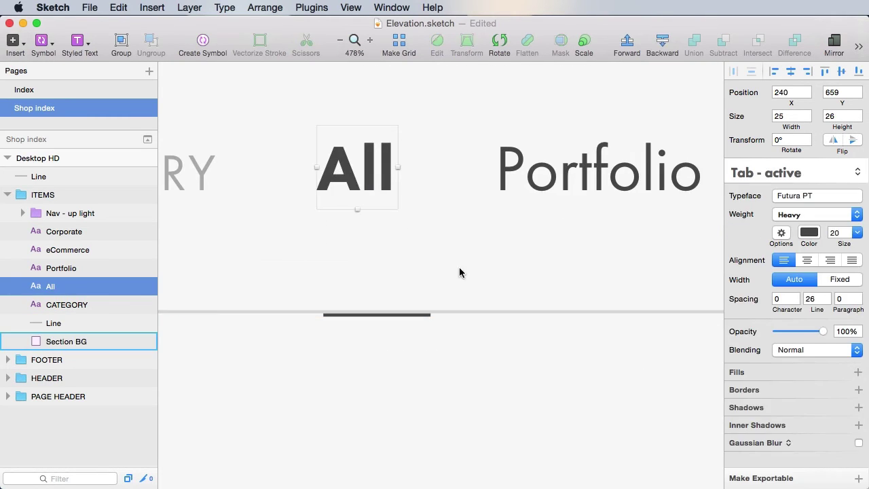
pyautogui.click(403, 318)
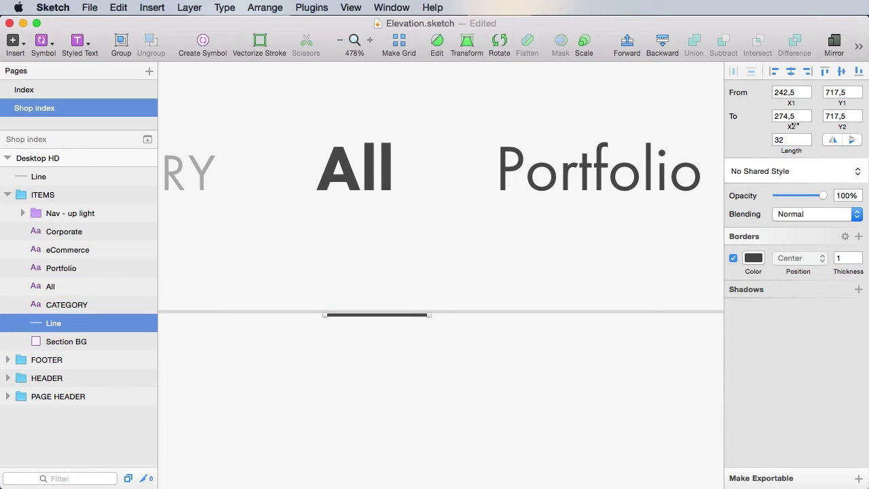
pyautogui.click(792, 139)
pyautogui.write('25')
pyautogui.press('Tab')
pyautogui.click(385, 321)
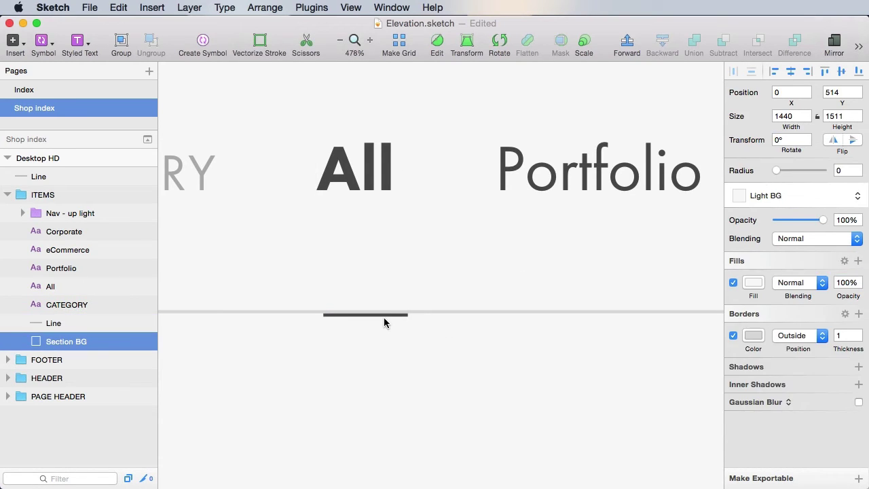
# - Move the short underline onto the divider at Y 716,5 beneath All and bring it in front of the divider
pyautogui.press('z')
pyautogui.moveTo(286, 95); pyautogui.dragTo(489, 379)
pyautogui.click(491, 384)
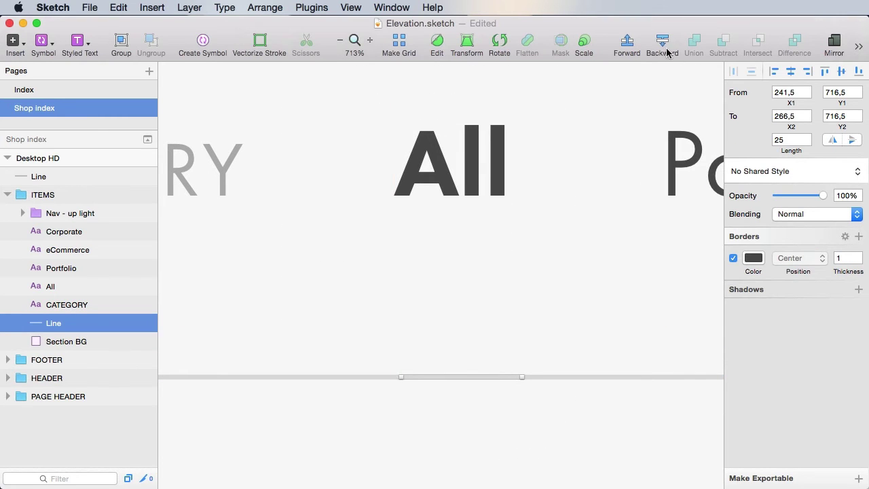
pyautogui.click(626, 42)
pyautogui.click(544, 407)
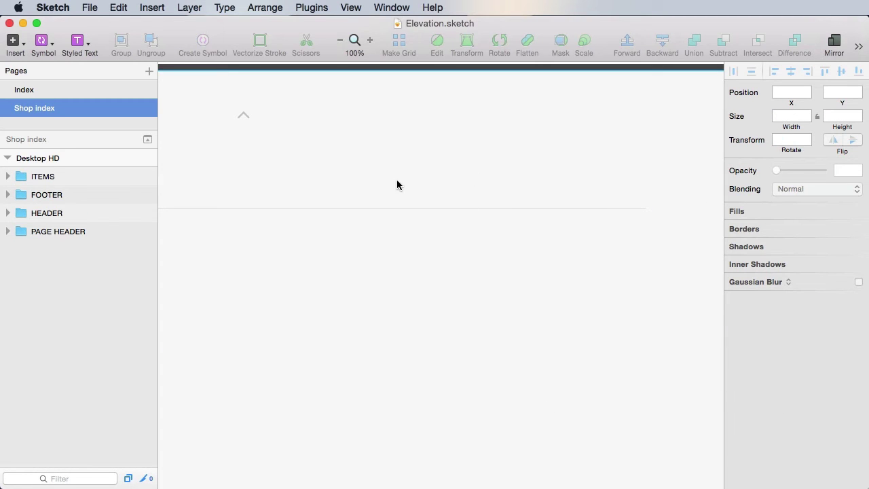
# - Duplicate the CATEGORY, All and Portfolio labels with the short underline and move the copies past Corporate, starting at X 687
pyautogui.click(341, 182)
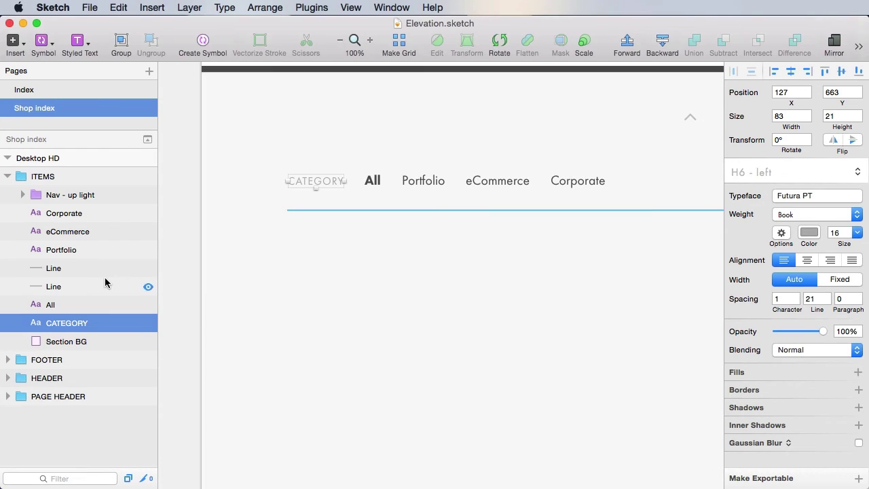
pyautogui.keyDown('shift'); pyautogui.click(374, 182); pyautogui.keyUp('shift')
pyautogui.keyDown('shift'); pyautogui.click(415, 182); pyautogui.keyUp('shift')
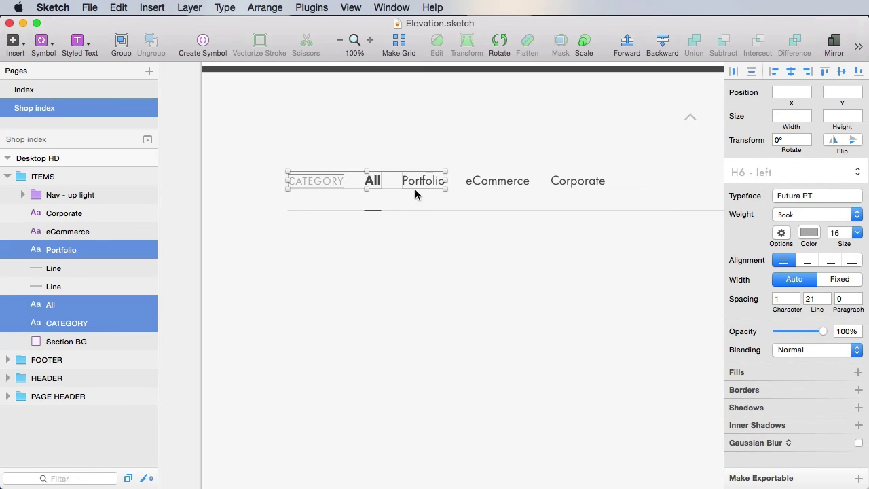
pyautogui.keyDown('shift'); pyautogui.click(375, 212); pyautogui.keyUp('shift')
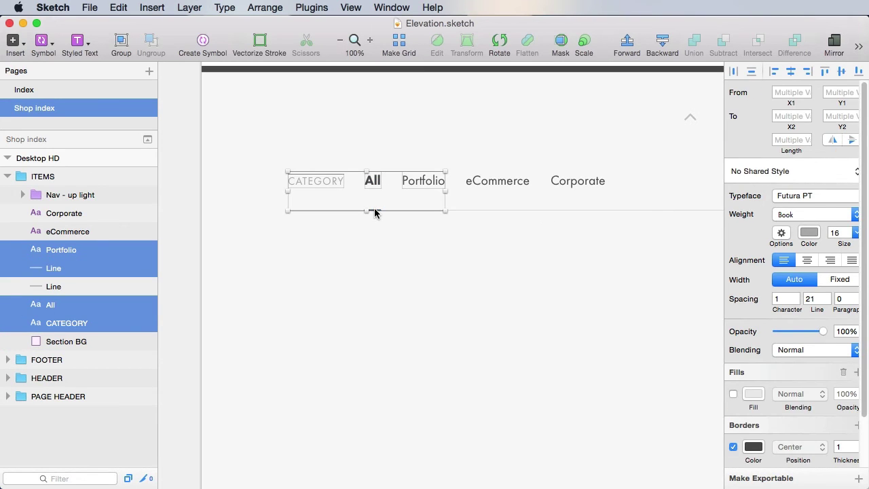
pyautogui.press('super+d')
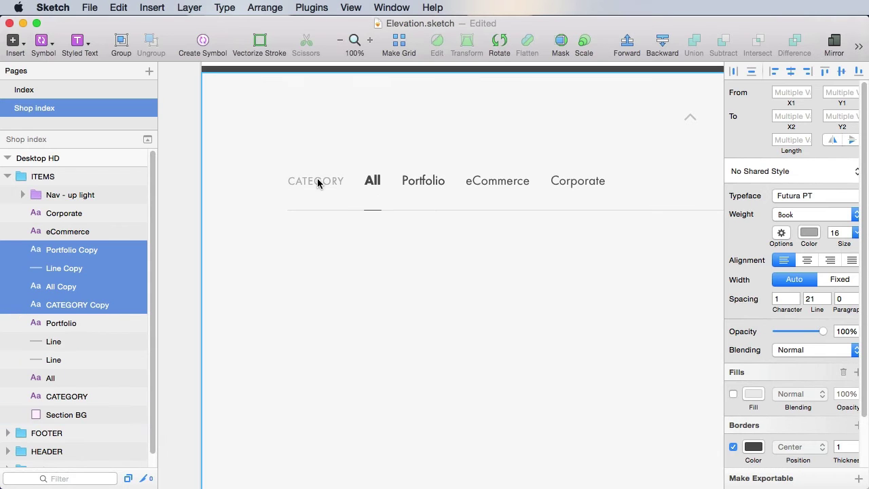
pyautogui.moveTo(317, 182); pyautogui.dragTo(673, 178)
pyautogui.moveTo(670, 286); pyautogui.dragTo(413, 306)
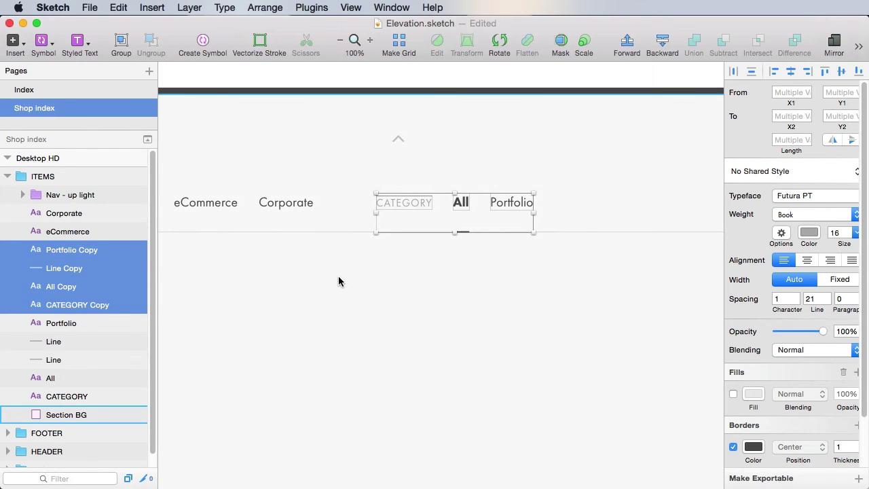
# - Group the duplicated labels and underline and name the group Display modes
pyautogui.press('super+g')
pyautogui.doubleClick(60, 249)
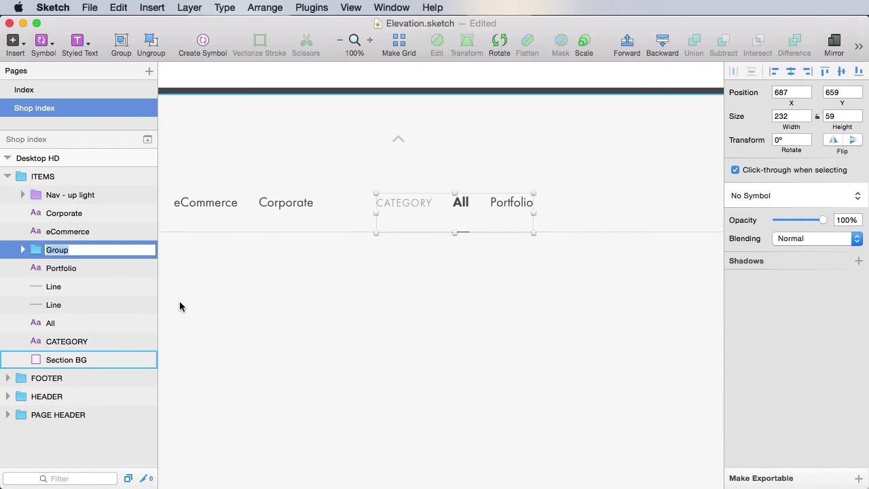
pyautogui.write('Display modes')
pyautogui.press('Return')
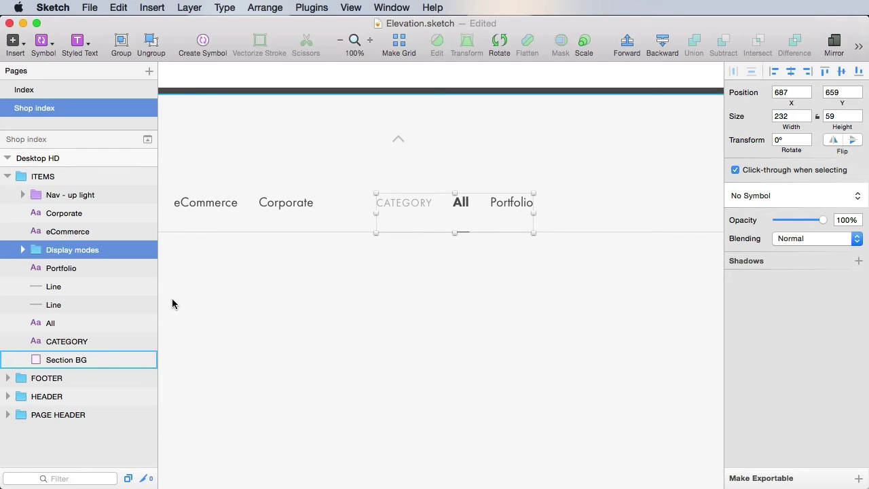
# - Group the original CATEGORY label, four category tabs, short underline and divider, and name the group Category filter
pyautogui.click(76, 269)
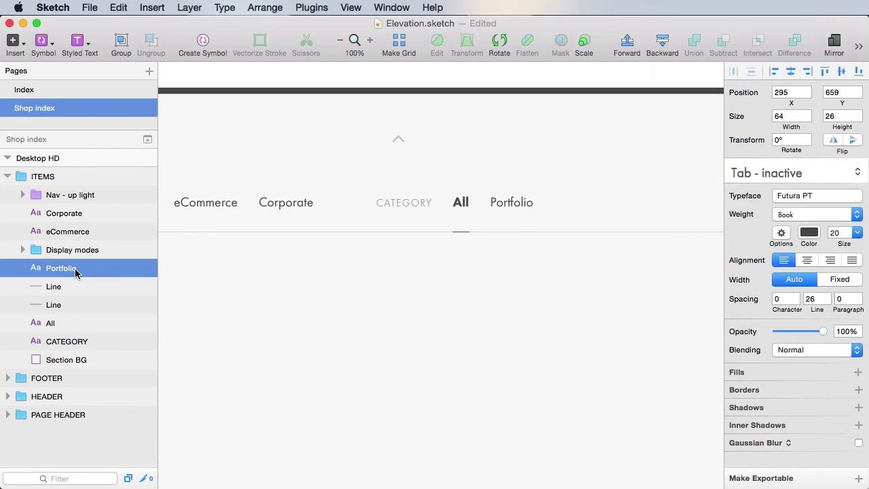
pyautogui.moveTo(344, 305); pyautogui.dragTo(565, 308)
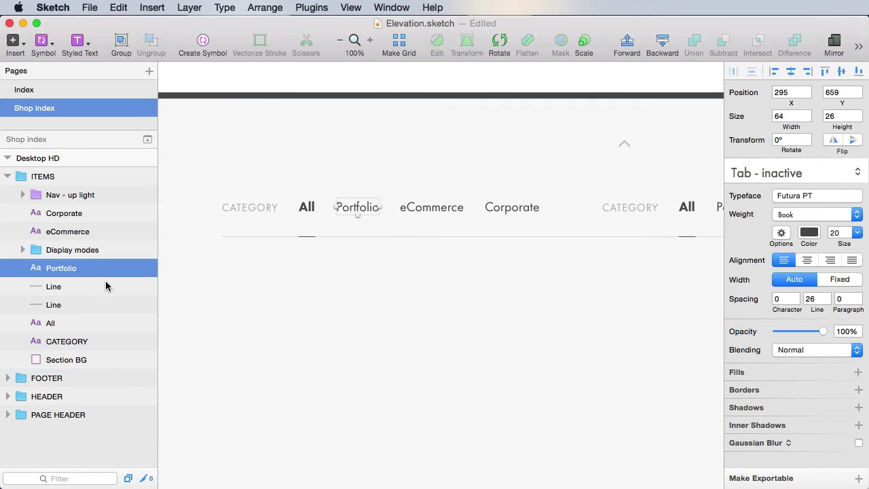
pyautogui.keyDown('super'); pyautogui.click(75, 233); pyautogui.keyUp('super')
pyautogui.keyDown('super'); pyautogui.click(72, 212); pyautogui.keyUp('super')
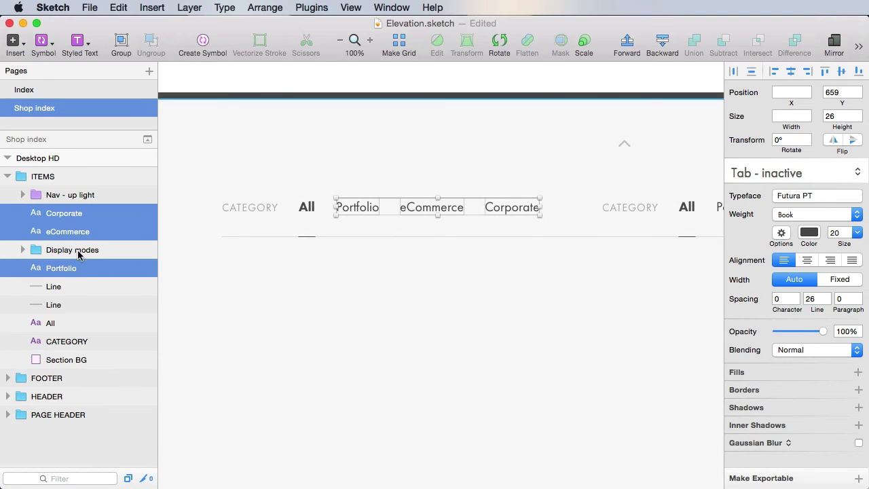
pyautogui.keyDown('super'); pyautogui.click(69, 287); pyautogui.keyUp('super')
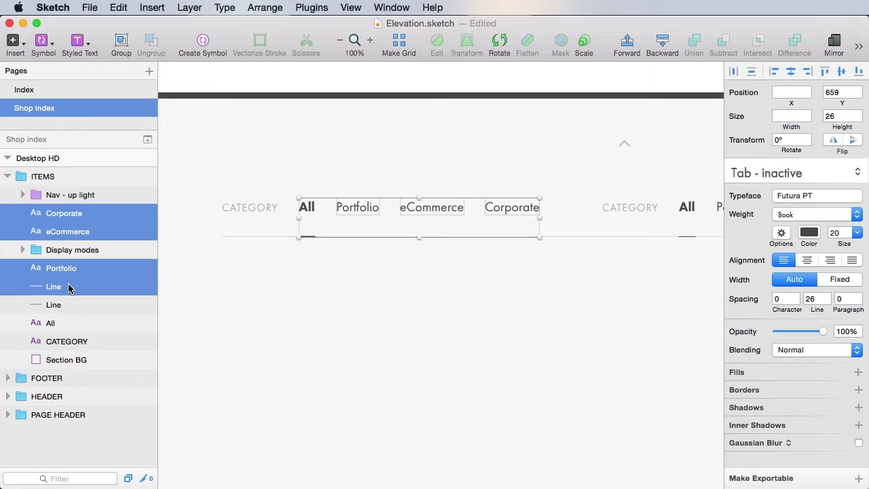
pyautogui.keyDown('super'); pyautogui.click(71, 306); pyautogui.keyUp('super')
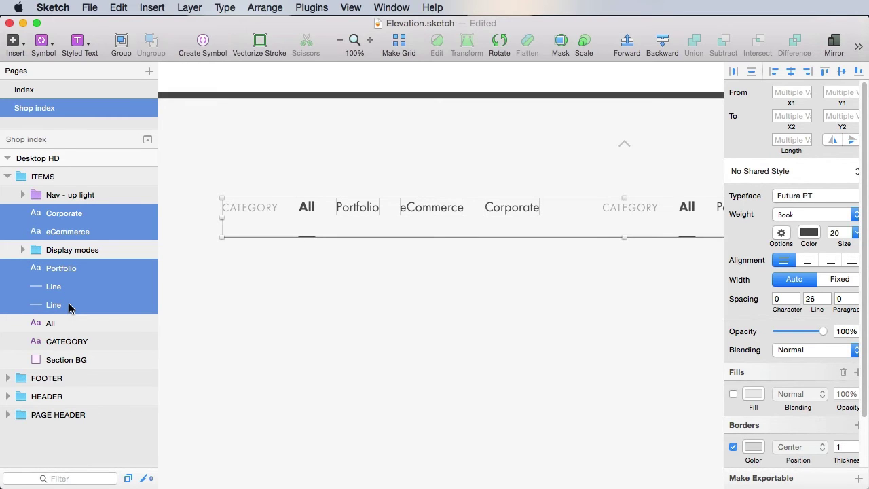
pyautogui.keyDown('super'); pyautogui.click(68, 340); pyautogui.keyUp('super')
pyautogui.keyDown('super'); pyautogui.click(66, 323); pyautogui.keyUp('super')
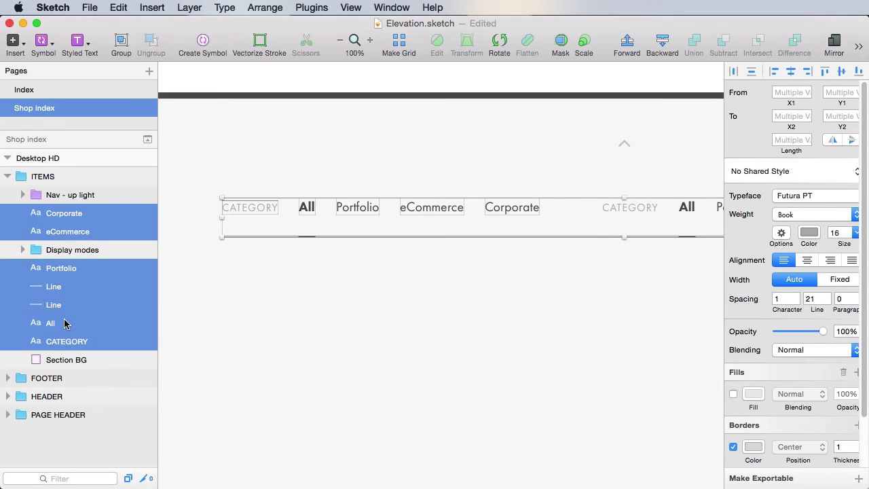
pyautogui.press('super+g')
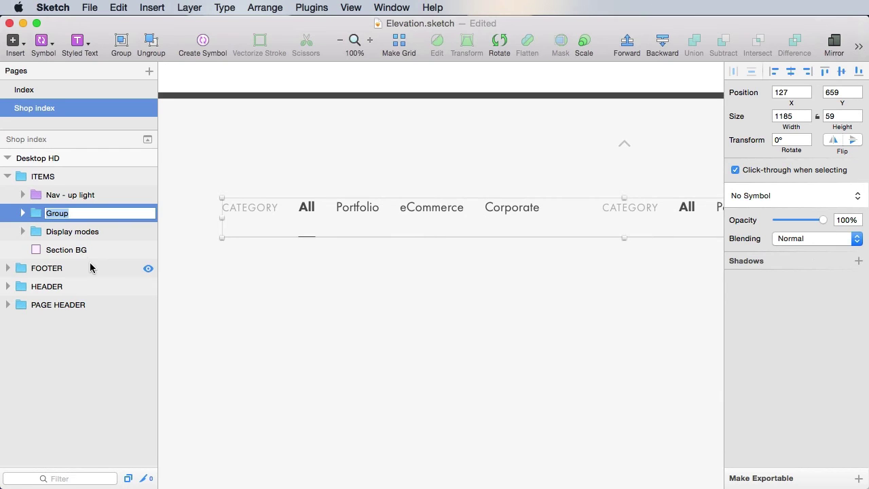
pyautogui.write('Category filter')
pyautogui.press('Return')
pyautogui.click(639, 297)
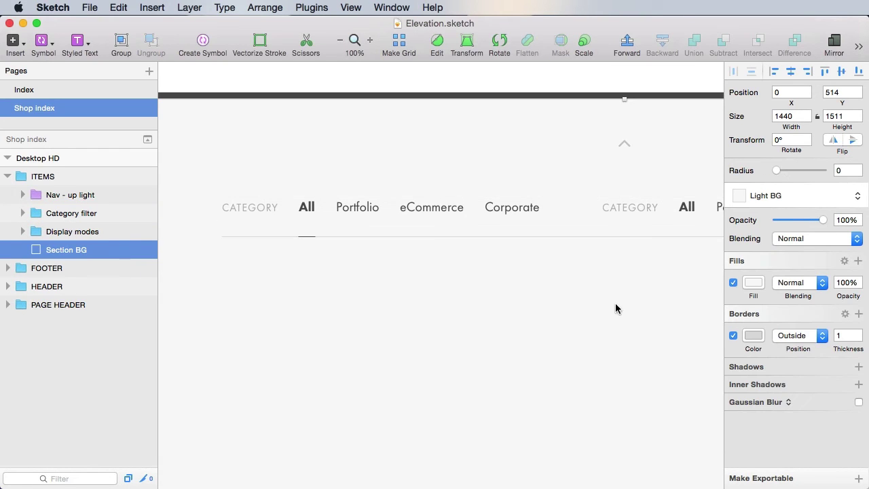
# - Change the duplicated CATEGORY label to DISPLAY and keep All as the text of the tab beside it
pyautogui.moveTo(615, 303); pyautogui.dragTo(405, 306)
pyautogui.moveTo(579, 313); pyautogui.dragTo(591, 311)
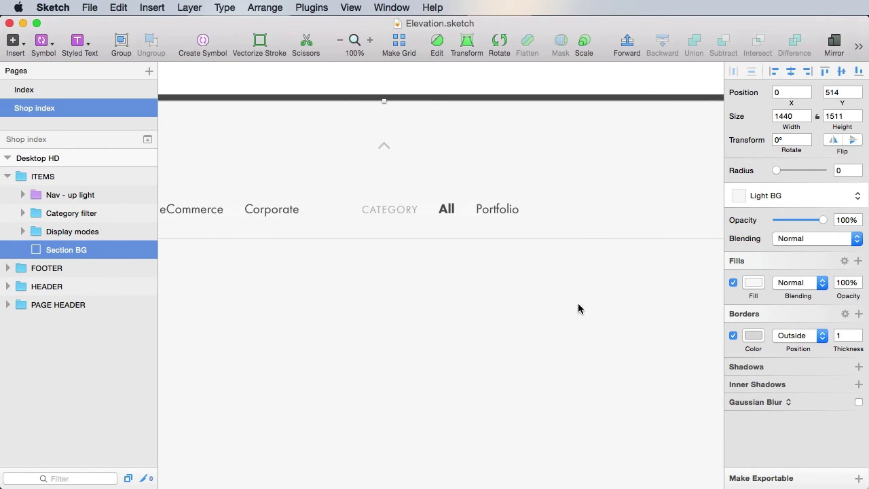
pyautogui.click(388, 209)
pyautogui.press('Return')
pyautogui.write('DISPLAY')
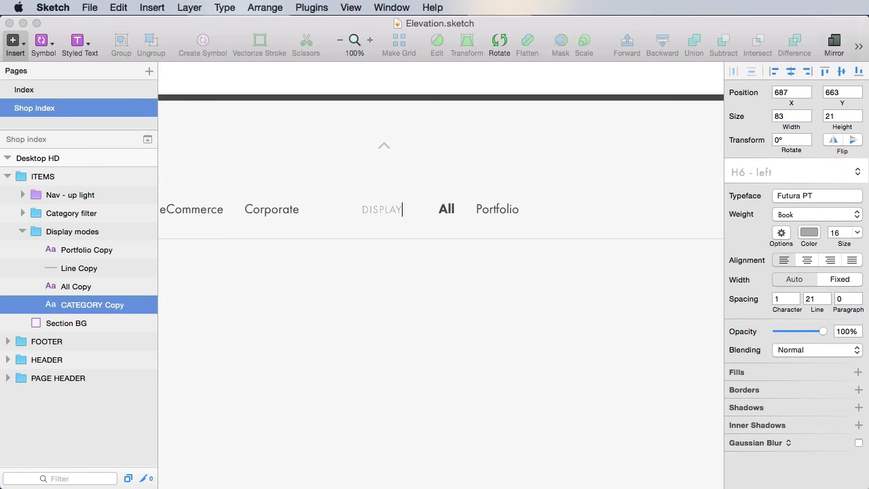
pyautogui.click(450, 213)
pyautogui.click(446, 210)
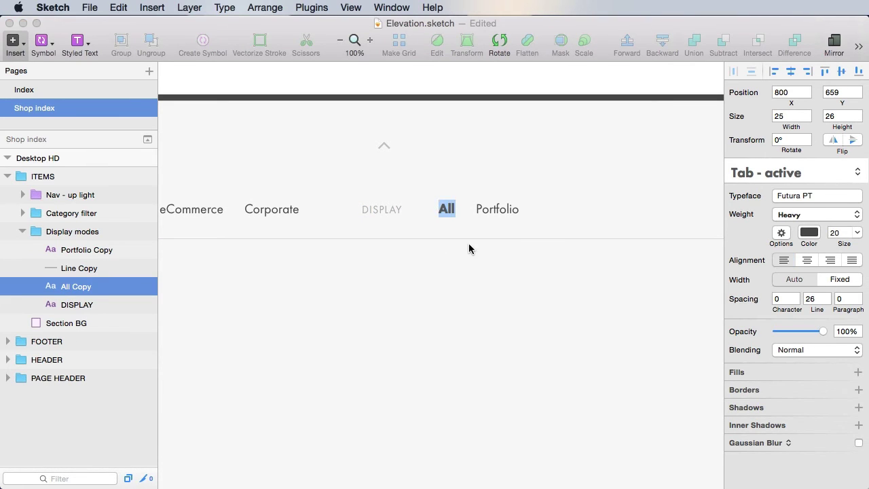
pyautogui.click(503, 274)
# - Change the duplicated Portfolio tab's text to "4 per page"
pyautogui.click(497, 209)
pyautogui.press('Return')
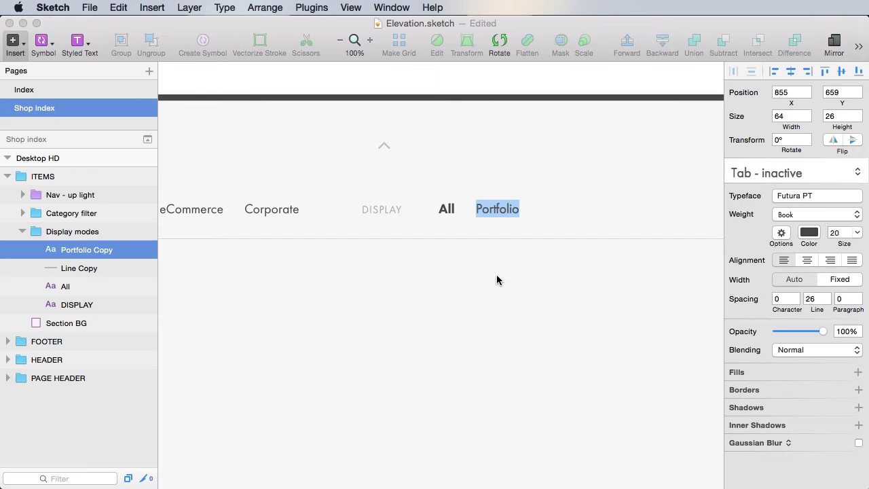
pyautogui.write('4 per page')
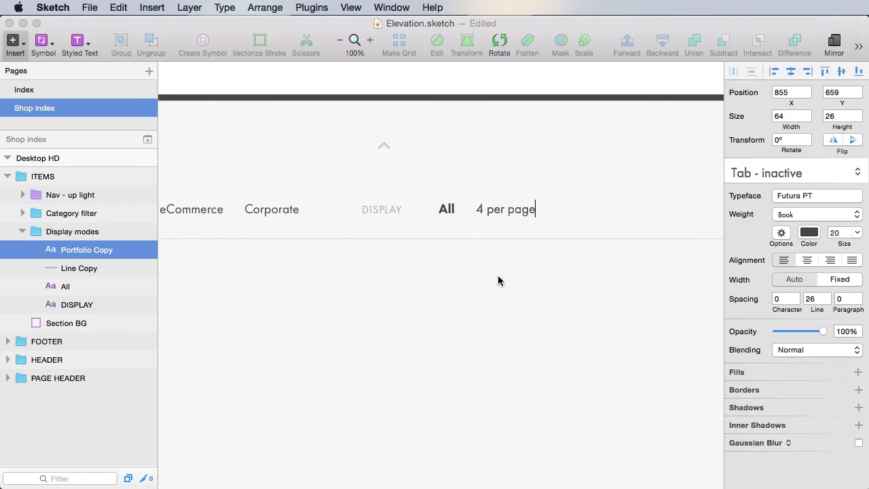
pyautogui.click(498, 280)
# - Duplicate the "4 per page" tab beside itself at X 973 and change the copy's text to "8 per page"
pyautogui.hscroll(5, 460, 269)
pyautogui.click(430, 220)
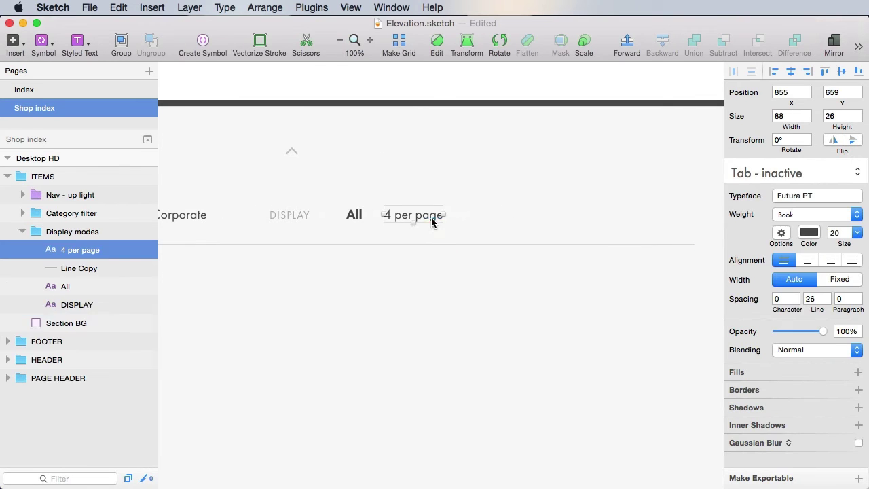
pyautogui.moveTo(429, 221); pyautogui.dragTo(509, 219)
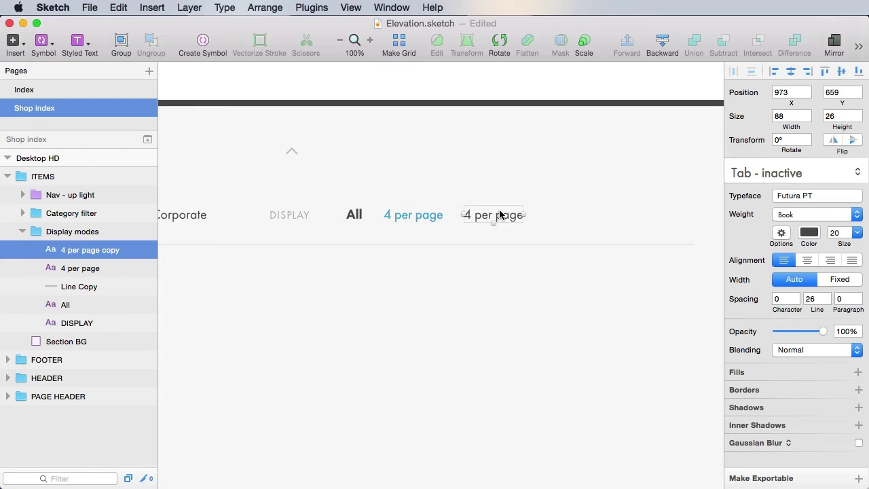
pyautogui.doubleClick(506, 216)
pyautogui.press('Up')
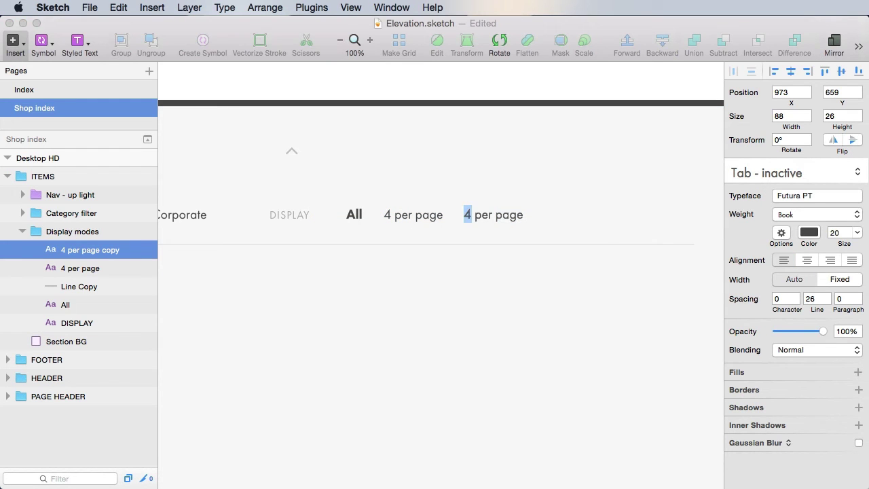
pyautogui.write('8')
pyautogui.click(575, 293)
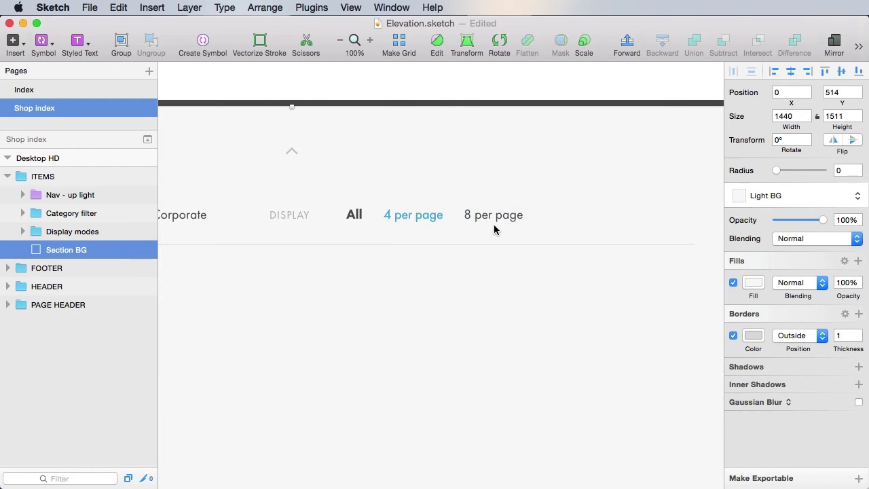
# - Duplicate the "8 per page" tab, change the copy's text to "12 per page" and place it at X 1091
pyautogui.click(495, 217)
pyautogui.moveTo(504, 216); pyautogui.dragTo(607, 219)
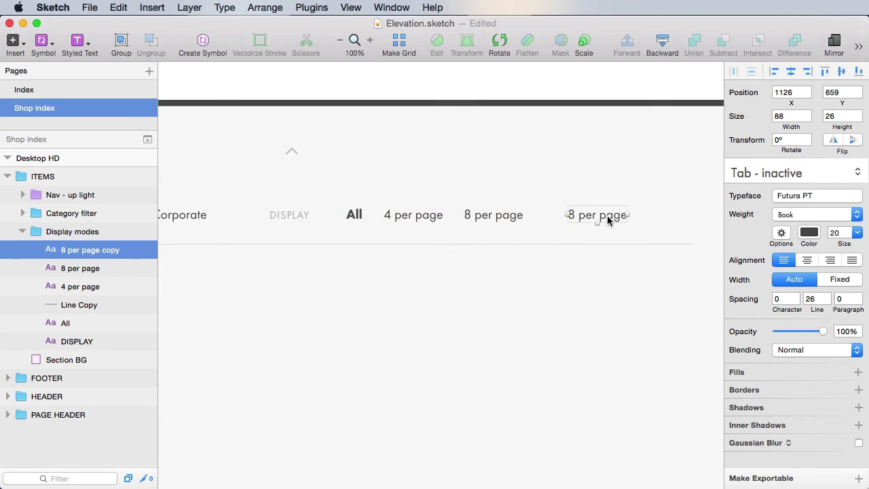
pyautogui.doubleClick(587, 214)
pyautogui.press('Up')
pyautogui.hotkey('shift', 'Right')
pyautogui.write('12')
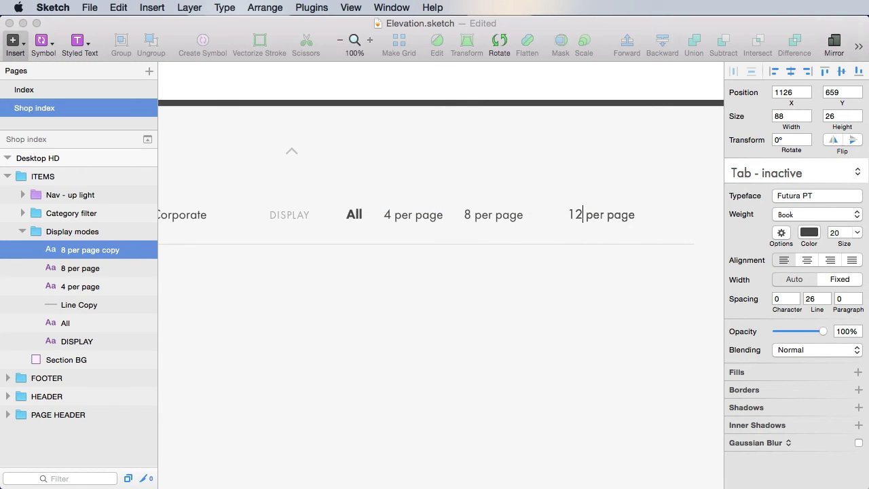
pyautogui.click(610, 248)
pyautogui.moveTo(615, 216); pyautogui.dragTo(588, 217)
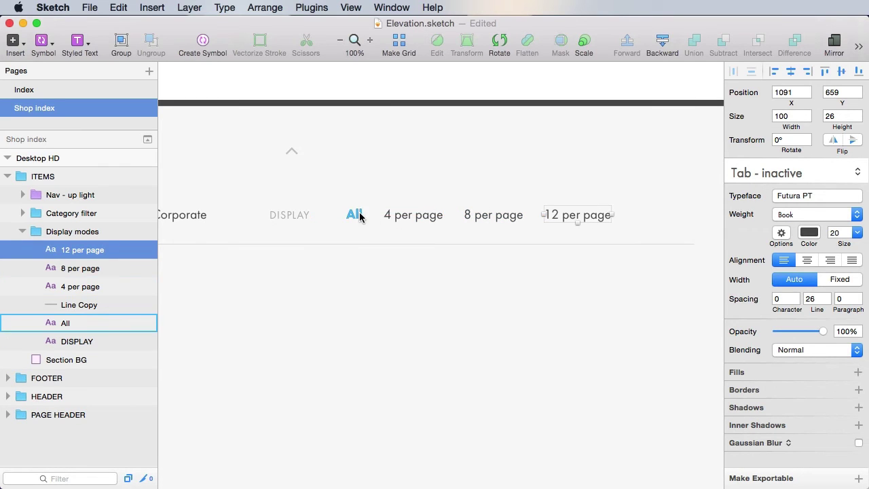
# - Move the All and per-page tabs closer to the DISPLAY label and shift the whole row towards the divider's right end
pyautogui.click(387, 215)
pyautogui.click(353, 214)
pyautogui.keyDown('shift'); pyautogui.click(412, 214); pyautogui.keyUp('shift')
pyautogui.keyDown('shift'); pyautogui.click(491, 216); pyautogui.keyUp('shift')
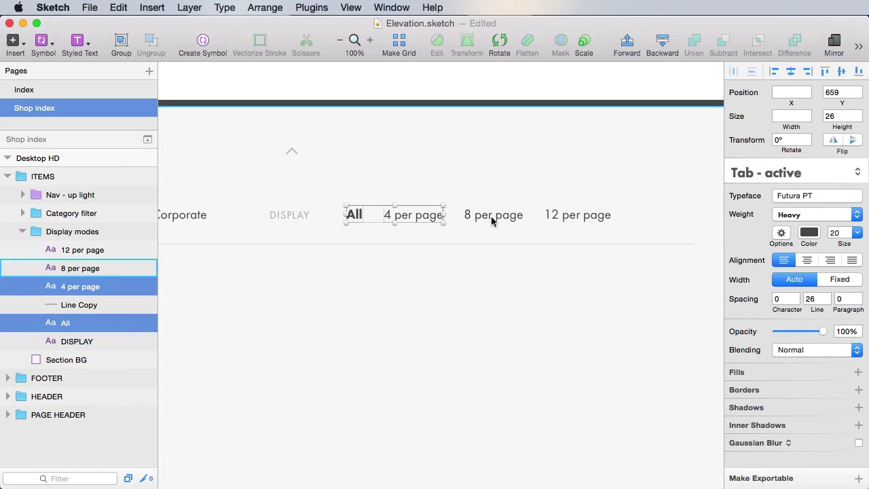
pyautogui.keyDown('shift'); pyautogui.click(568, 217); pyautogui.keyUp('shift')
pyautogui.press('alt')
pyautogui.hotkey('alt', 'Left')
pyautogui.hotkey('alt', 'Left')
pyautogui.hotkey('alt', 'Left')
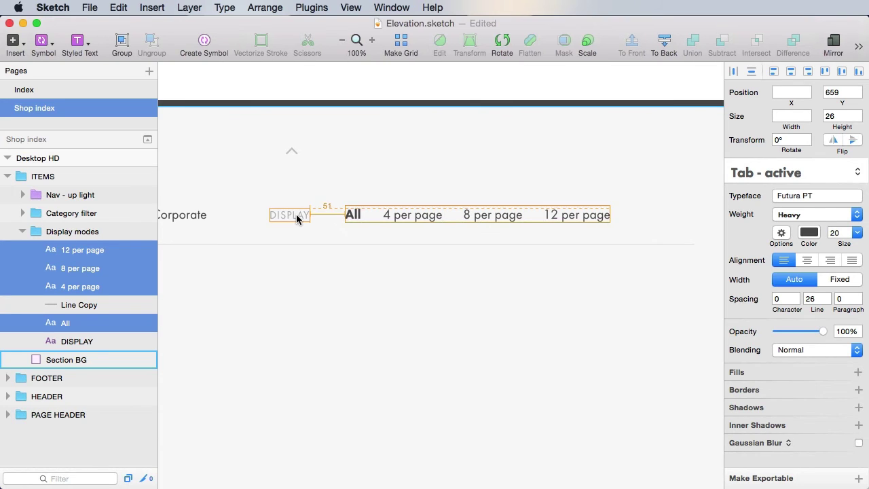
pyautogui.hotkey('alt', 'shift', 'Left')
pyautogui.hotkey('alt', 'shift', 'Left')
pyautogui.keyDown('shift'); pyautogui.click(297, 217); pyautogui.keyUp('shift')
pyautogui.moveTo(547, 218); pyautogui.dragTo(641, 222)
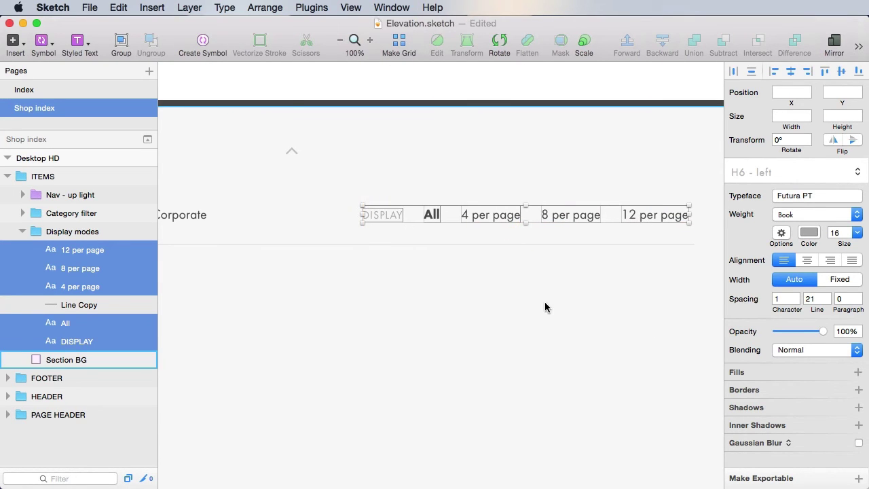
# - Bring the Display modes group above Category filter, move its underline along the divider beneath All to start at X 914, and save
pyautogui.click(47, 287)
pyautogui.click(77, 305)
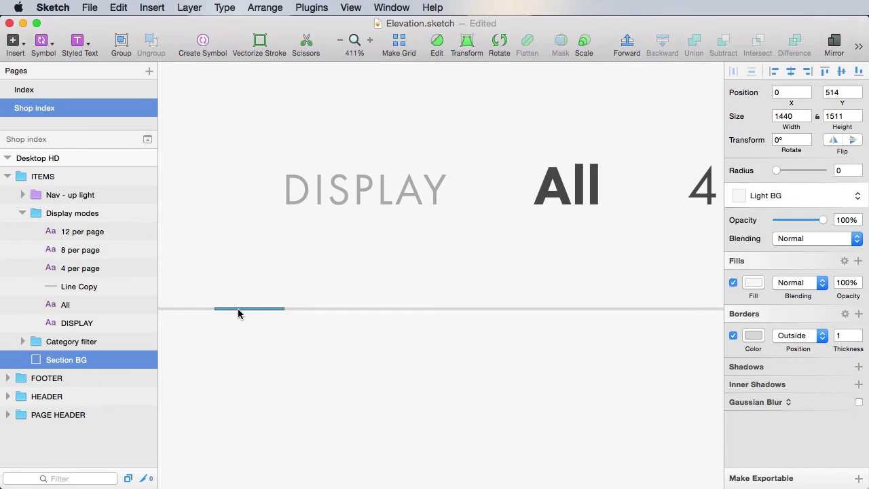
pyautogui.click(237, 309)
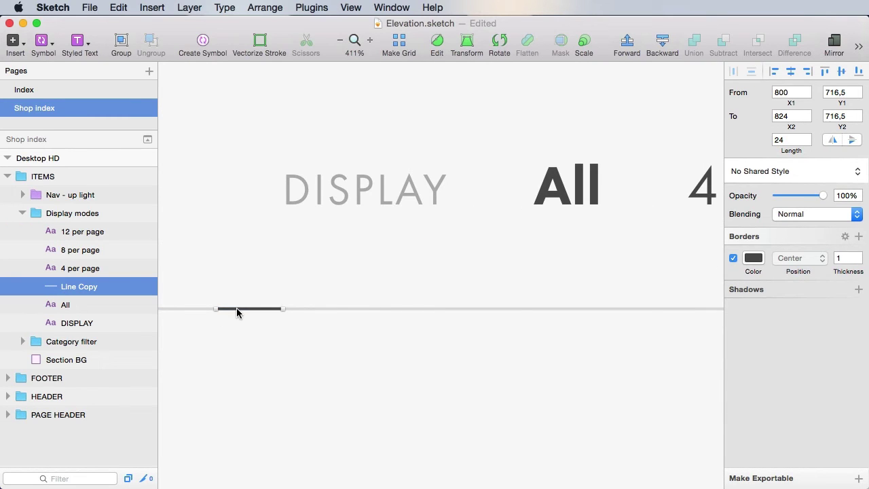
pyautogui.moveTo(236, 307); pyautogui.dragTo(554, 309)
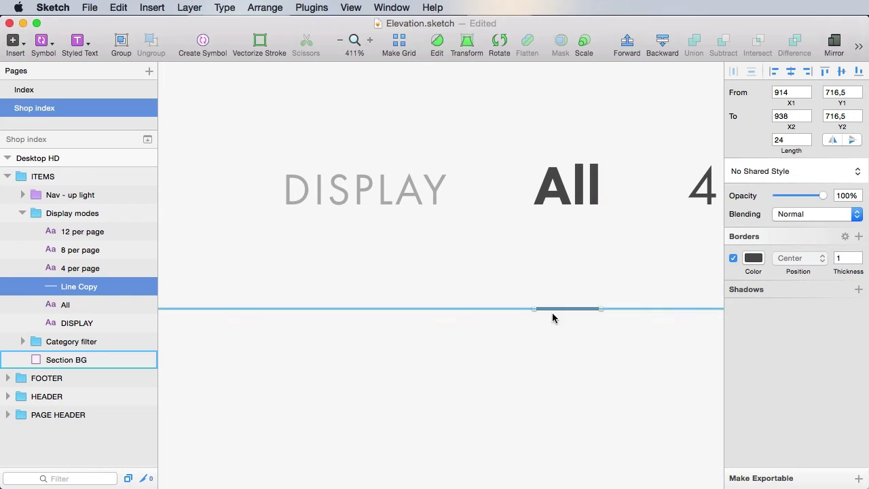
pyautogui.press('super+s')
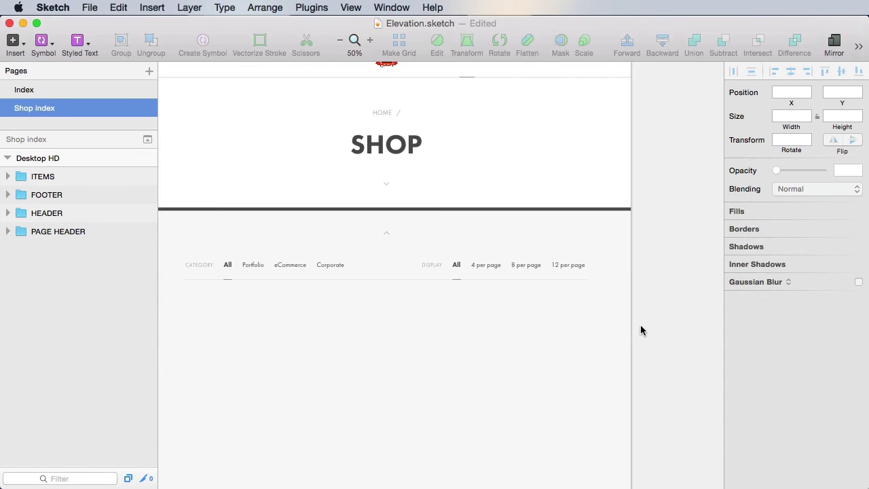
pyautogui.press('super+s')
# - Insert the Product card 1 symbol above Section BG in ITEMS, place it below the filters at X 127, Y 808, and save
pyautogui.moveTo(442, 394); pyautogui.dragTo(502, 318)
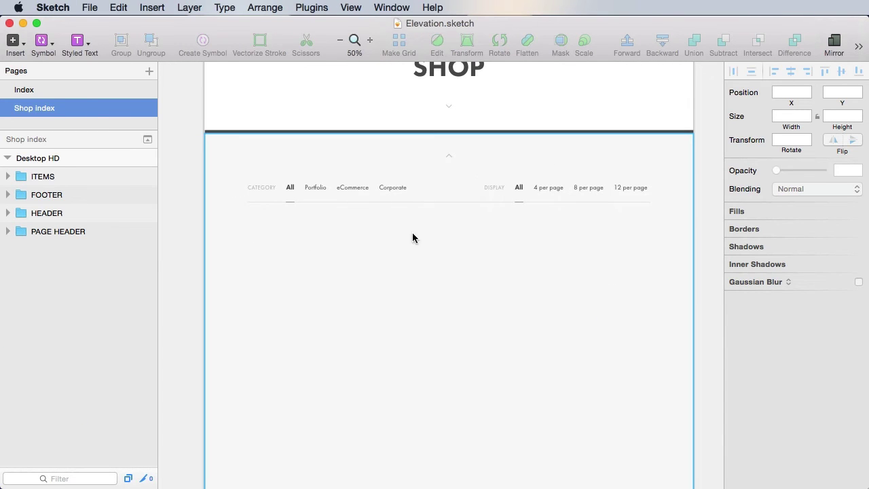
pyautogui.click(608, 231)
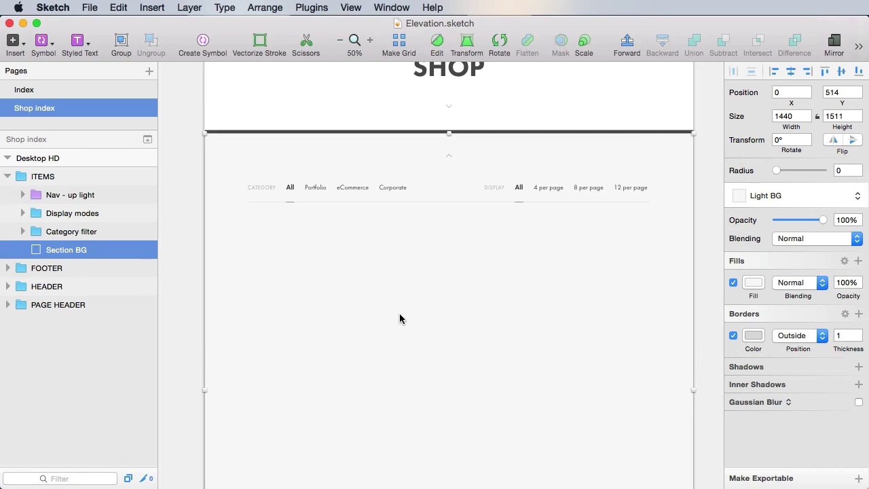
pyautogui.scroll(-3, 399, 315)
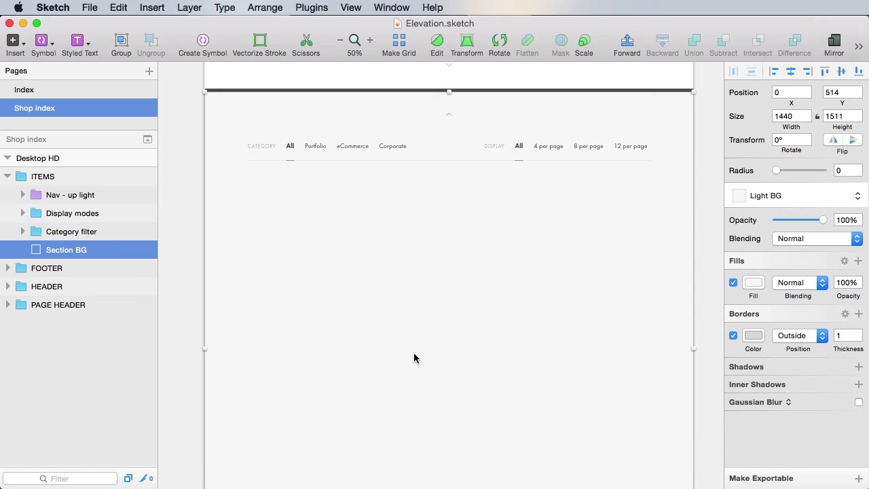
pyautogui.scroll(-1, 414, 358)
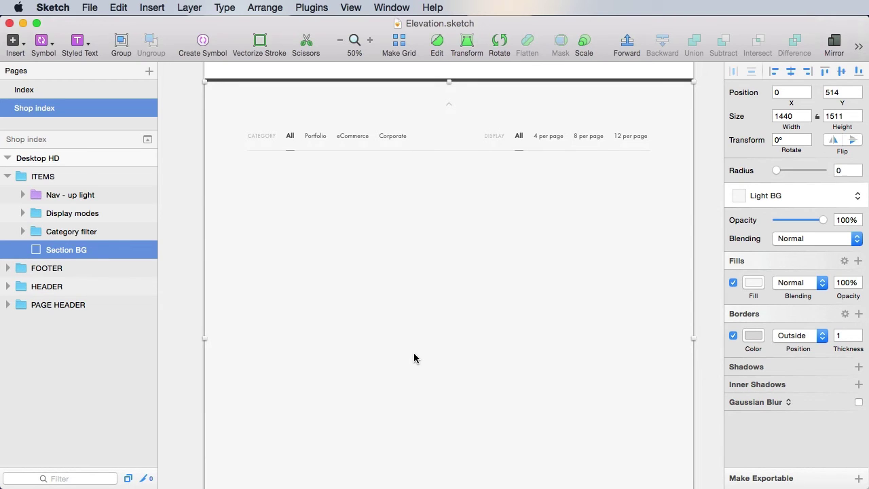
pyautogui.click(53, 44)
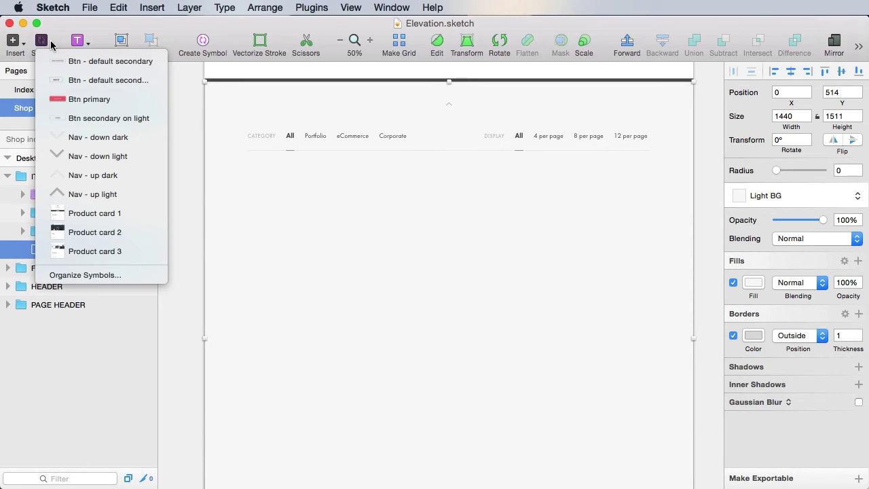
pyautogui.click(145, 213)
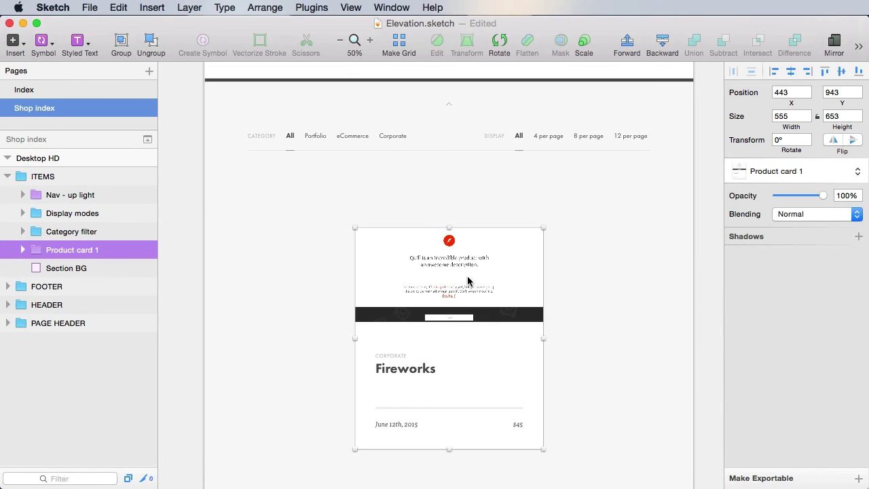
pyautogui.moveTo(467, 279); pyautogui.dragTo(344, 227)
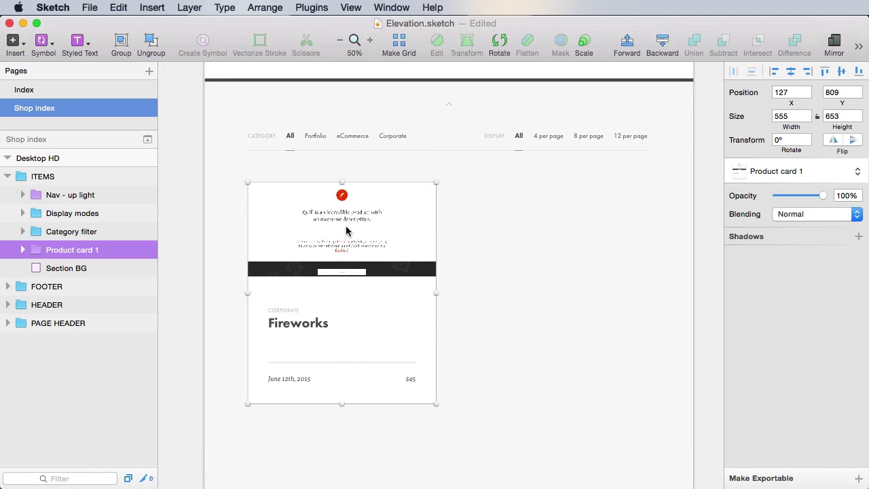
pyautogui.press('Up')
pyautogui.press('super+s')
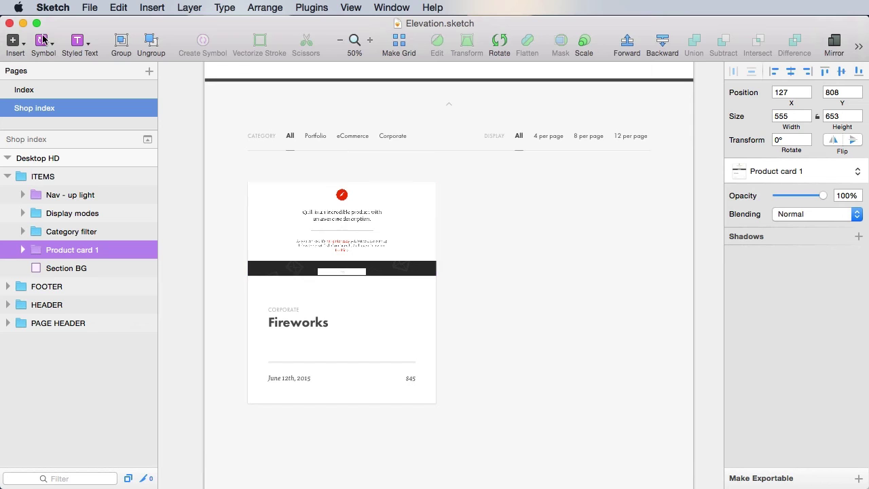
# - Insert the Product card 2 symbol and place it beside the first card at X 757, Y 808
pyautogui.click(44, 42)
pyautogui.click(124, 251)
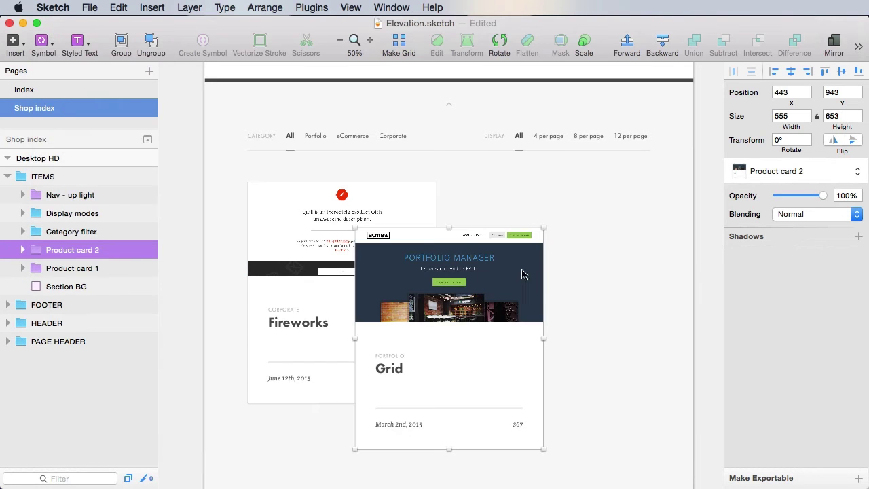
pyautogui.moveTo(450, 298); pyautogui.dragTo(556, 253)
# - Insert the Product card 3 symbol and place it below the Fireworks card at X 127, Y 1551
pyautogui.scroll(-3, 539, 337)
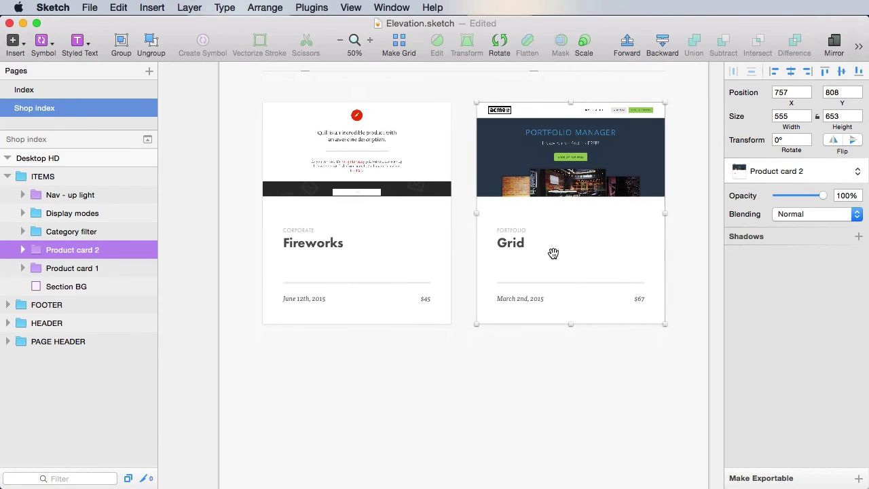
pyautogui.scroll(-6, 627, 229)
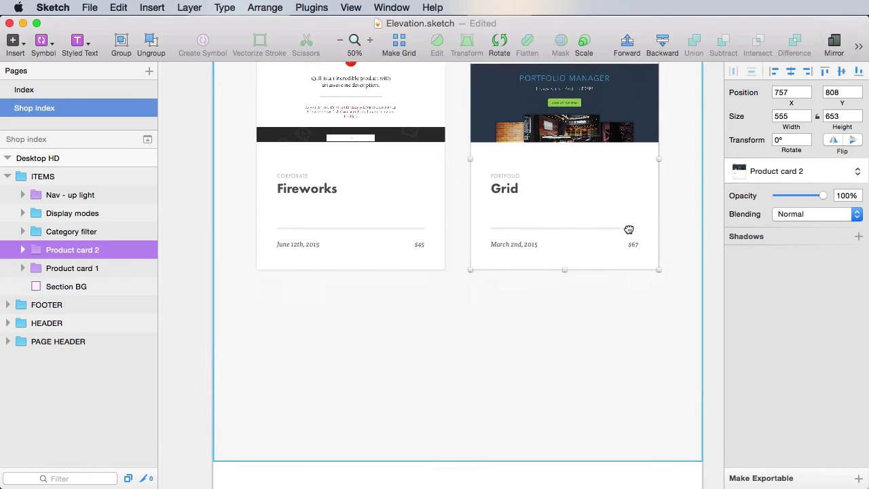
pyautogui.click(551, 405)
pyautogui.scroll(-5, 588, 273)
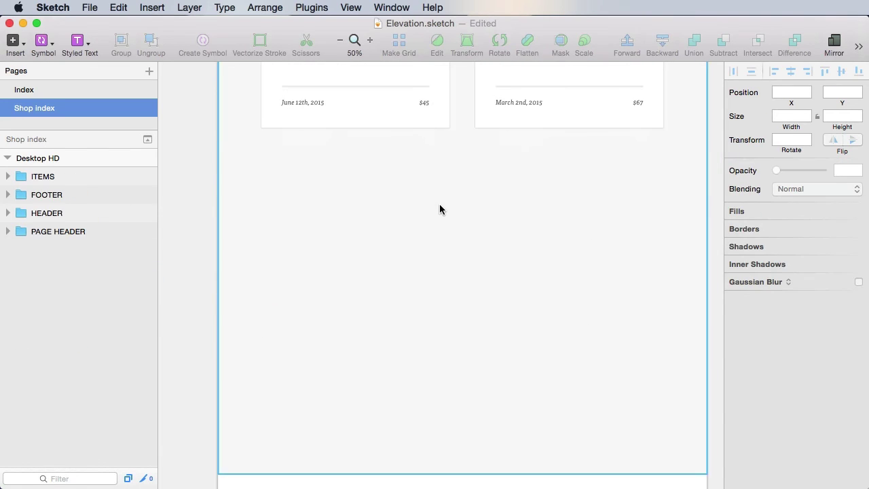
pyautogui.click(44, 42)
pyautogui.click(101, 250)
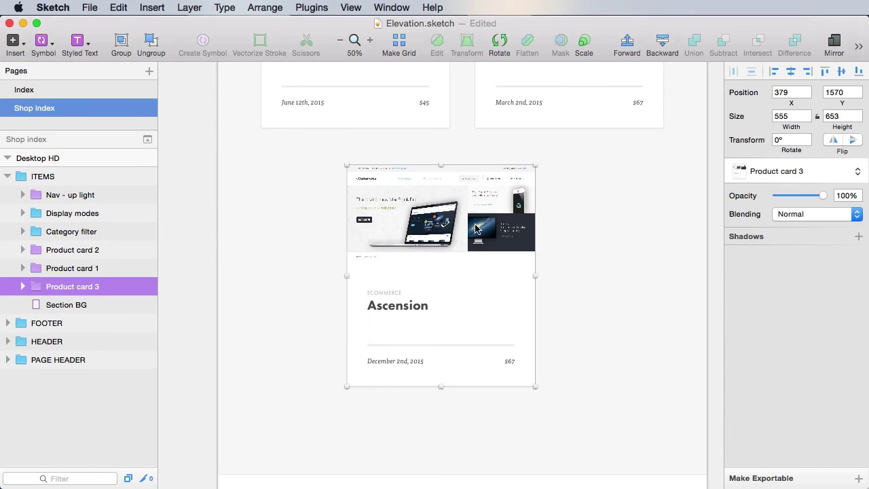
pyautogui.moveTo(475, 229); pyautogui.dragTo(390, 223)
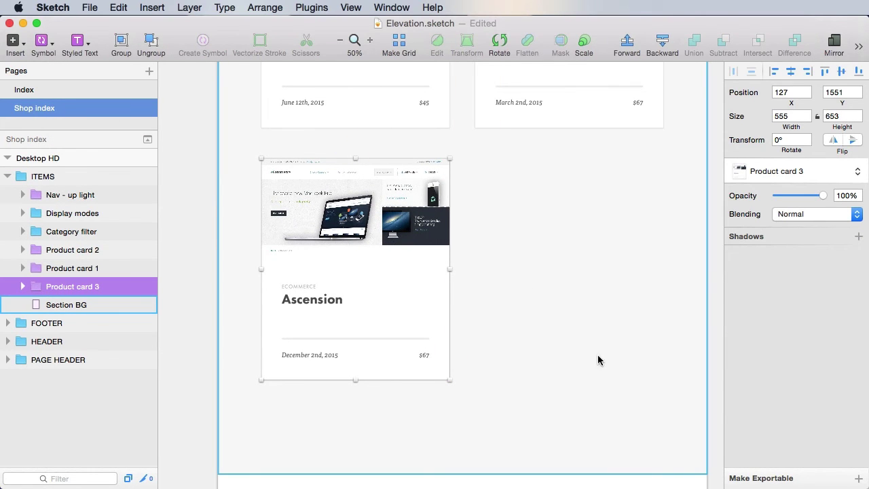
# - Duplicate Product card 3, place the copy below the Grid card at X 757, Y 1551, and save
pyautogui.press('super+d')
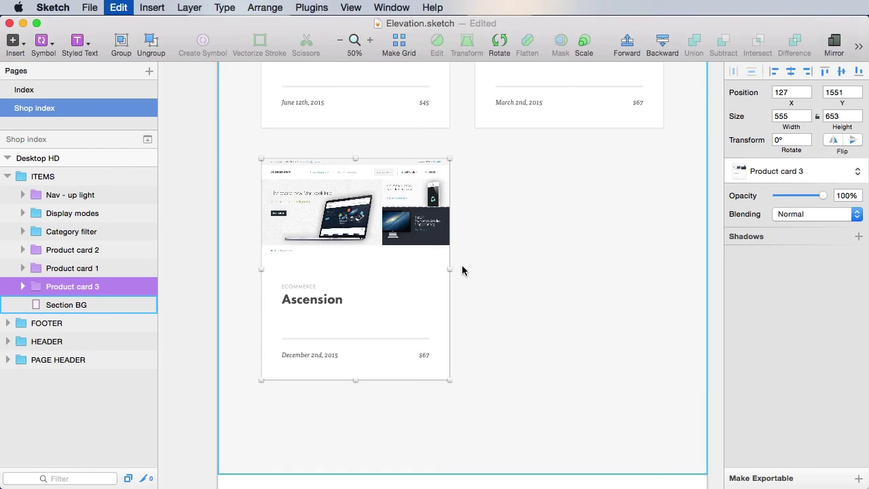
pyautogui.moveTo(399, 243); pyautogui.dragTo(603, 241)
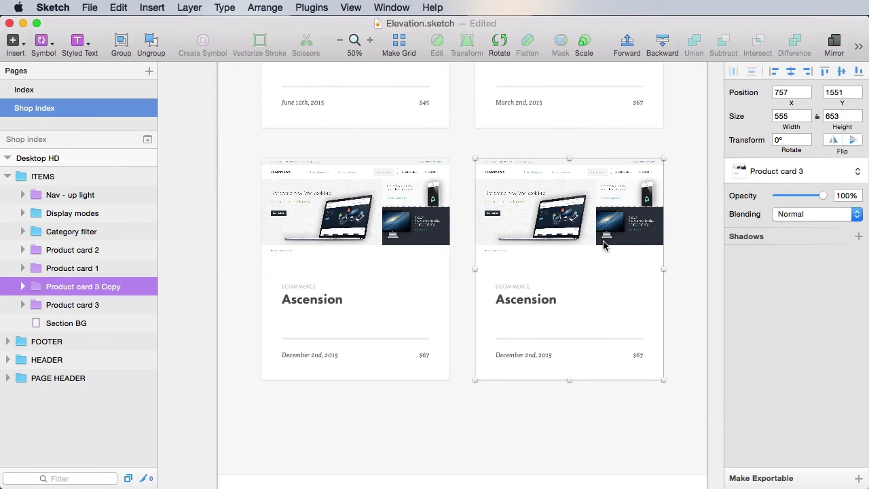
pyautogui.click(714, 411)
pyautogui.press('super+s')
pyautogui.scroll(5, 659, 375)
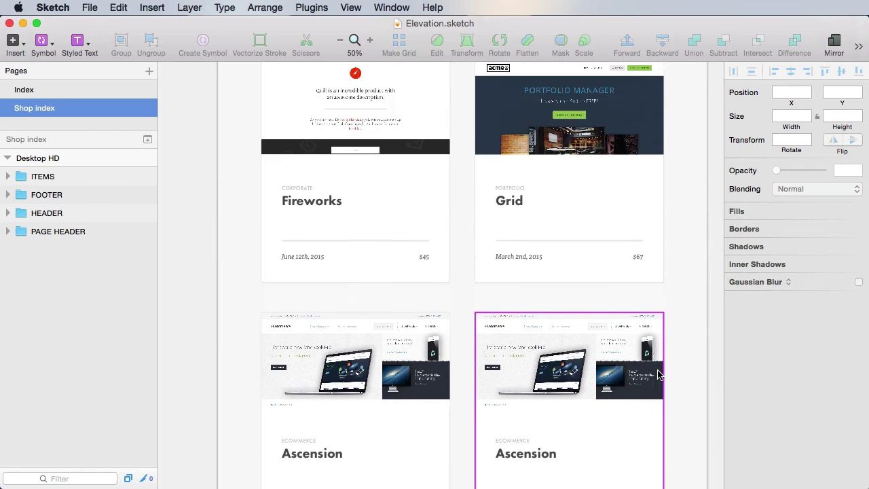
# - Paste a copy of the Category filter group into ITEMS and center it horizontally on the artboard
pyautogui.scroll(-5, 658, 375)
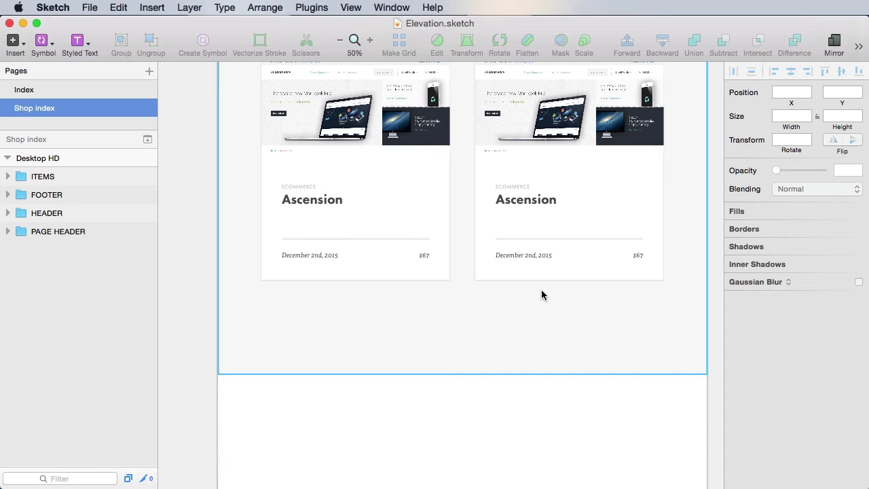
pyautogui.scroll(2, 541, 294)
pyautogui.click(43, 179)
pyautogui.click(13, 178)
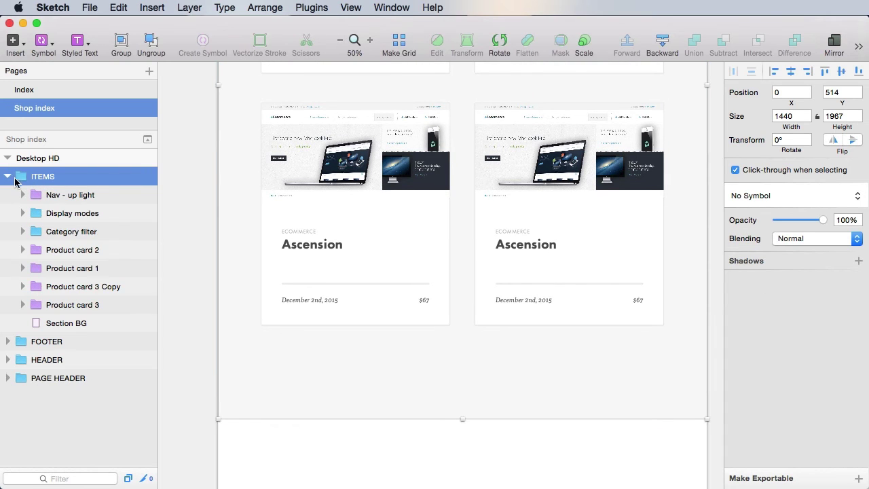
pyautogui.click(90, 234)
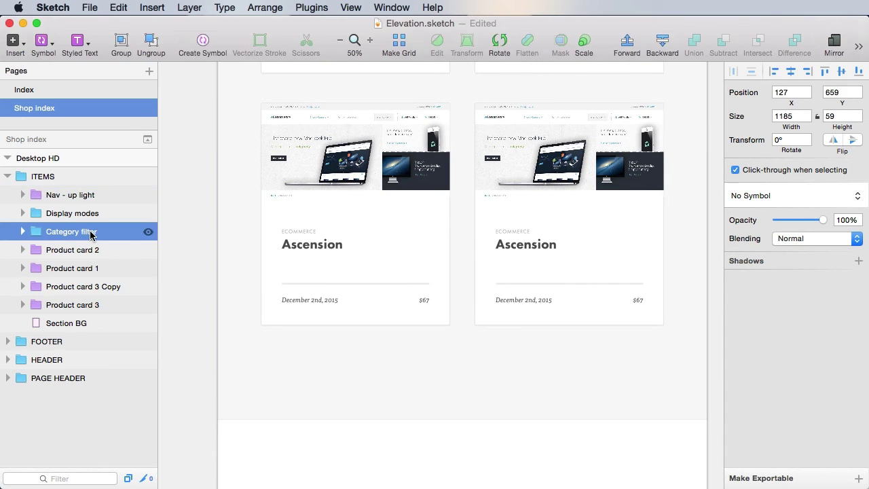
pyautogui.press('super+v')
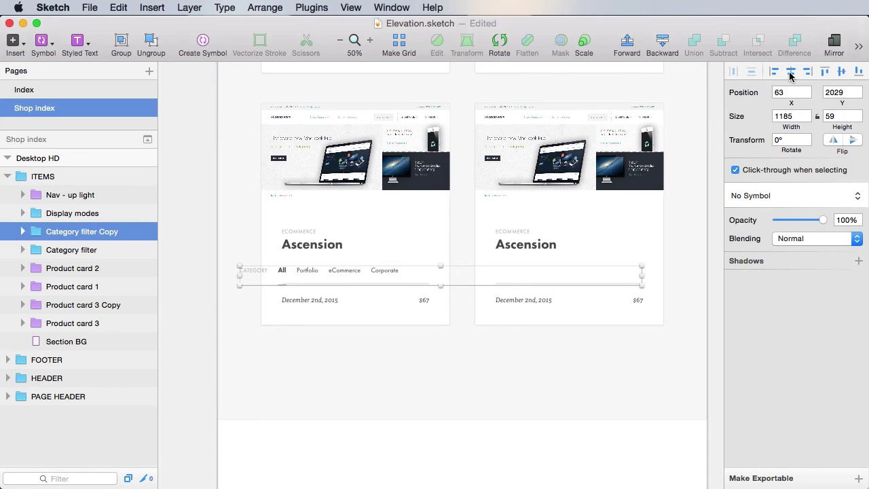
pyautogui.click(790, 72)
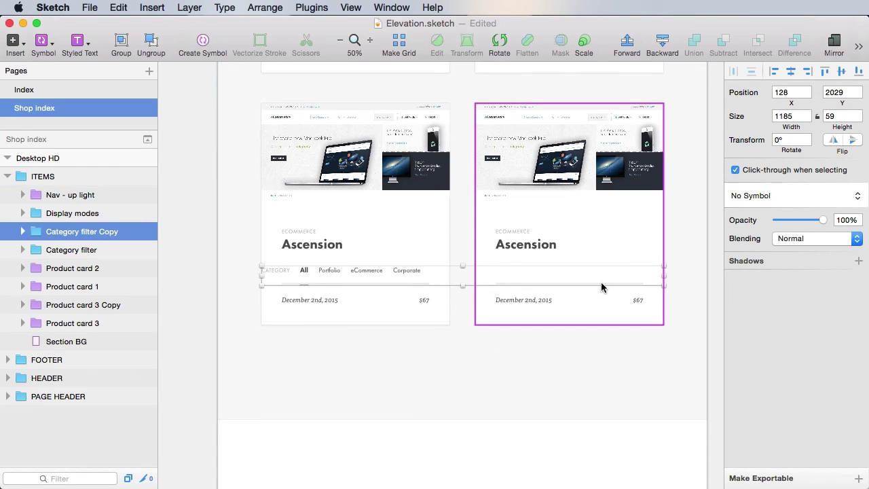
# - Move the copied filter group down below the second row of product cards to Y 2309
pyautogui.hotkey('shift', 'Down')
pyautogui.hotkey('shift', 'Down')
pyautogui.hotkey('shift', 'Down')
pyautogui.hotkey('shift', 'Down')
pyautogui.hotkey('shift', 'Down')
pyautogui.hotkey('shift', 'Down')
pyautogui.hotkey('shift', 'Down')
pyautogui.hotkey('shift', 'Down')
pyautogui.hotkey('shift', 'Down')
pyautogui.hotkey('shift', 'Down')
pyautogui.hotkey('shift', 'Down')
pyautogui.hotkey('shift', 'Down')
pyautogui.hotkey('shift', 'Down')
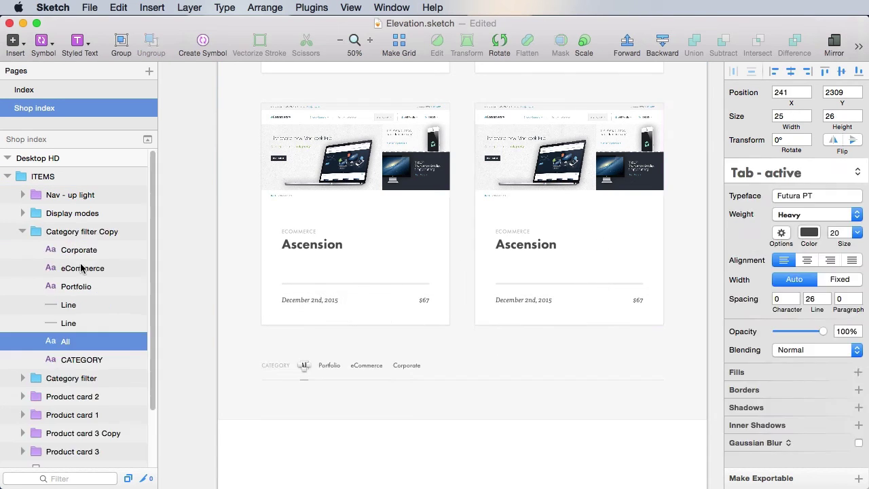
# - Rename the Category filter Copy group as Pagination
pyautogui.click(74, 234)
pyautogui.click(22, 232)
pyautogui.doubleClick(55, 231)
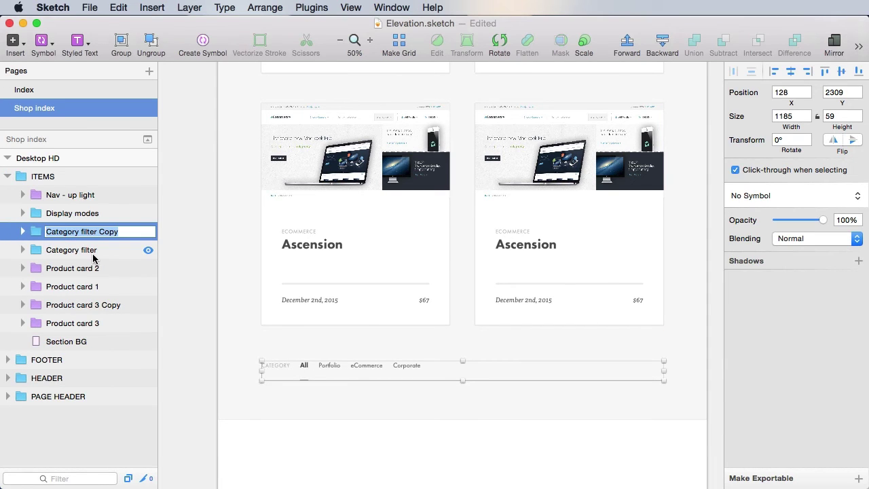
pyautogui.write('Pagiantion')
pyautogui.press('Return')
pyautogui.doubleClick(55, 232)
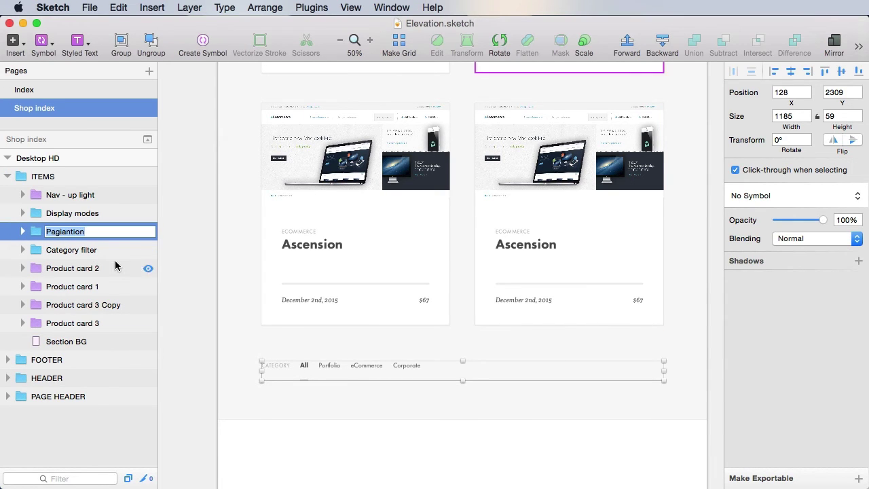
pyautogui.write('Pagination')
pyautogui.press('Return')
# - Nudge the Pagination group up to Y 2294, 90 px below the product cards, and save
pyautogui.press('Up')
pyautogui.press('Up')
pyautogui.press('Up')
pyautogui.press('Up')
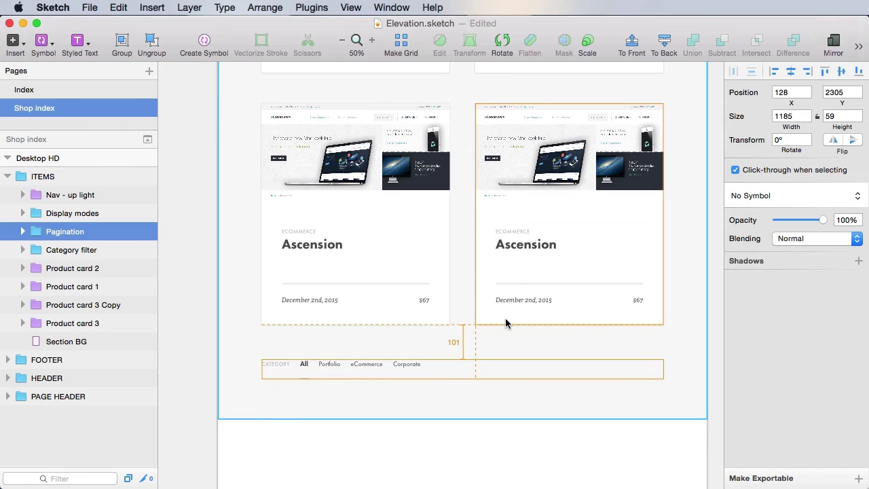
pyautogui.press('Up')
pyautogui.hotkey('shift', 'Up')
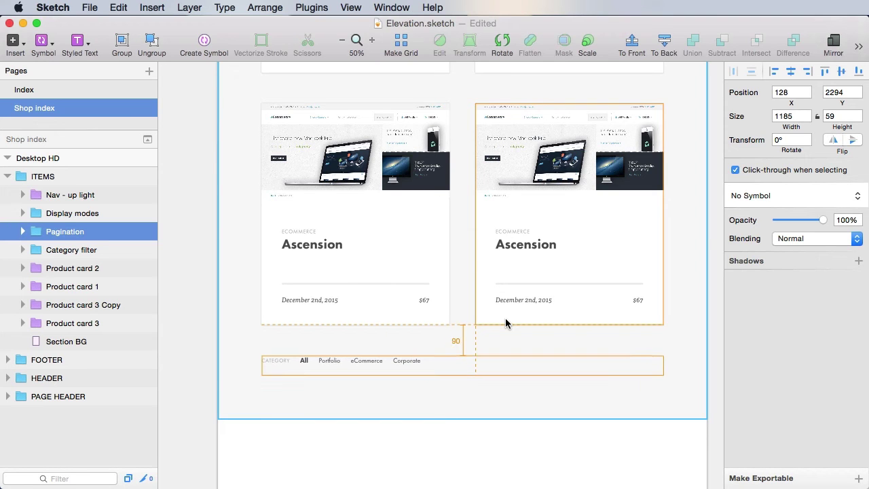
pyautogui.press('super+s')
pyautogui.click(521, 461)
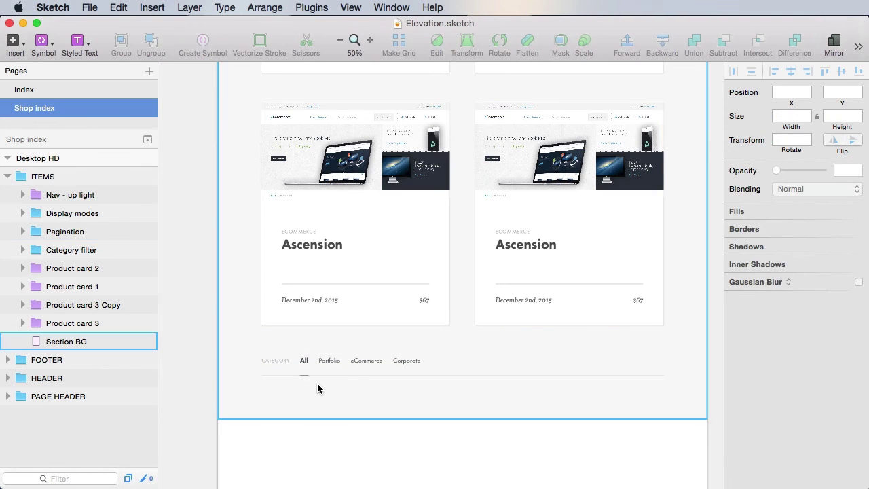
# - Delete the CATEGORY label and the eCommerce and Corporate tabs from the Pagination group
pyautogui.doubleClick(275, 361)
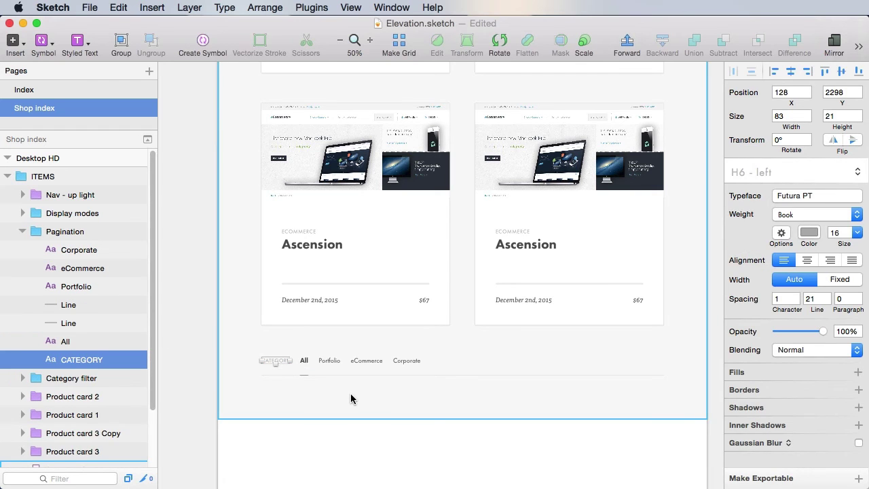
pyautogui.press('Delete')
pyautogui.press('z')
pyautogui.moveTo(270, 323); pyautogui.dragTo(481, 449)
pyautogui.click(415, 207)
pyautogui.keyDown('shift'); pyautogui.click(578, 213); pyautogui.keyUp('shift')
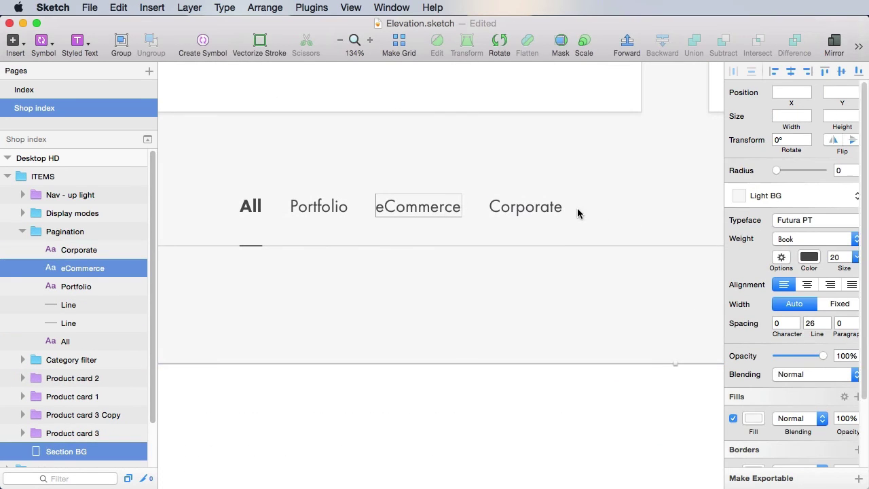
pyautogui.click(523, 211)
pyautogui.keyDown('shift'); pyautogui.click(438, 207); pyautogui.keyUp('shift')
pyautogui.press('Delete')
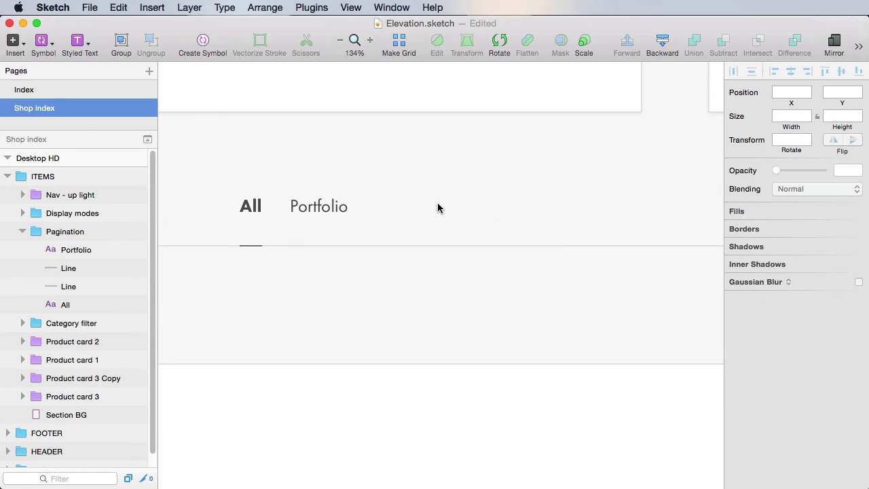
# - Change the Pagination tab texts from All to 1 and from Portfolio to 2
pyautogui.click(255, 211)
pyautogui.press('Return')
pyautogui.write('1')
pyautogui.click(316, 271)
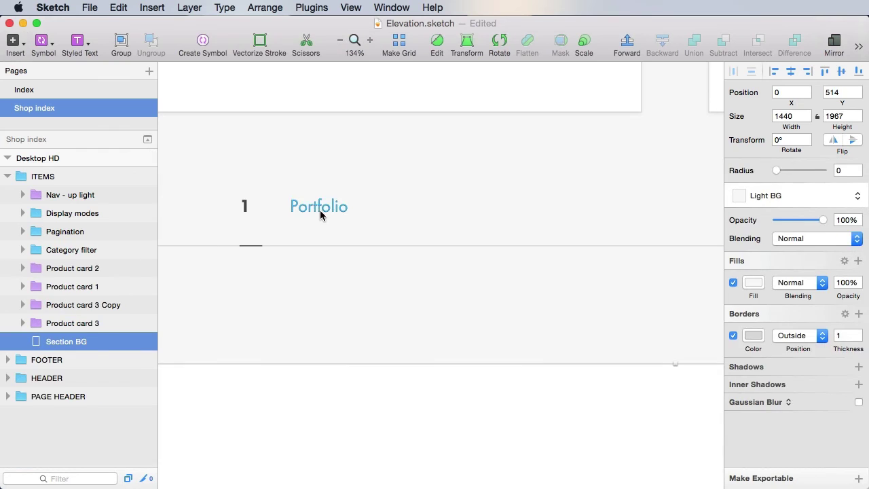
pyautogui.doubleClick(320, 215)
pyautogui.write('2')
pyautogui.click(345, 300)
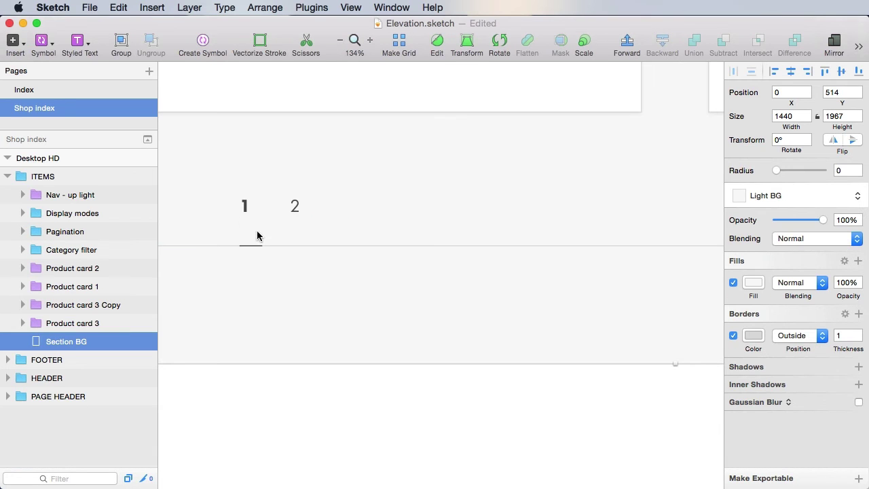
# - Detach the 1 from its Tab - active style, create the text style "Pagination - active" from it, and save
pyautogui.click(244, 205)
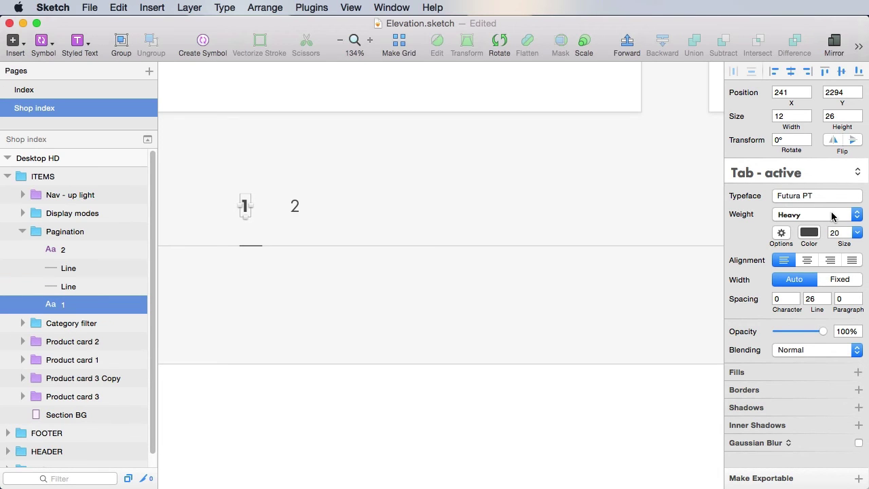
pyautogui.click(789, 177)
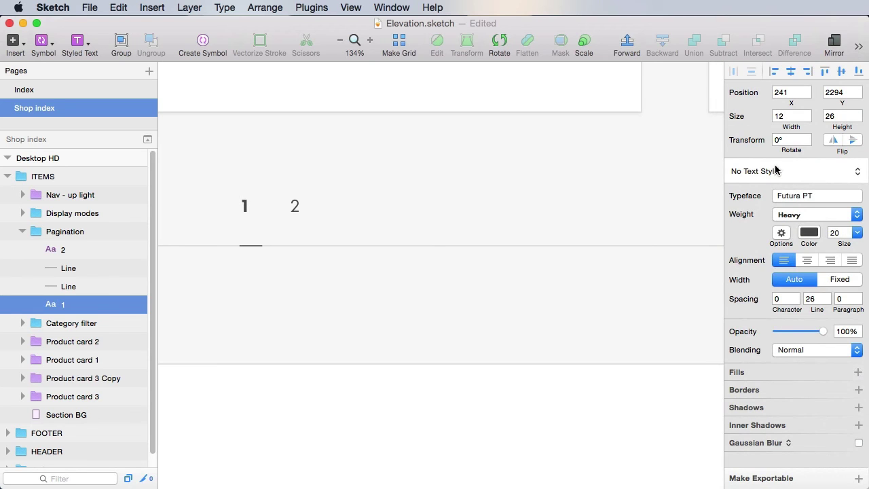
pyautogui.click(776, 171)
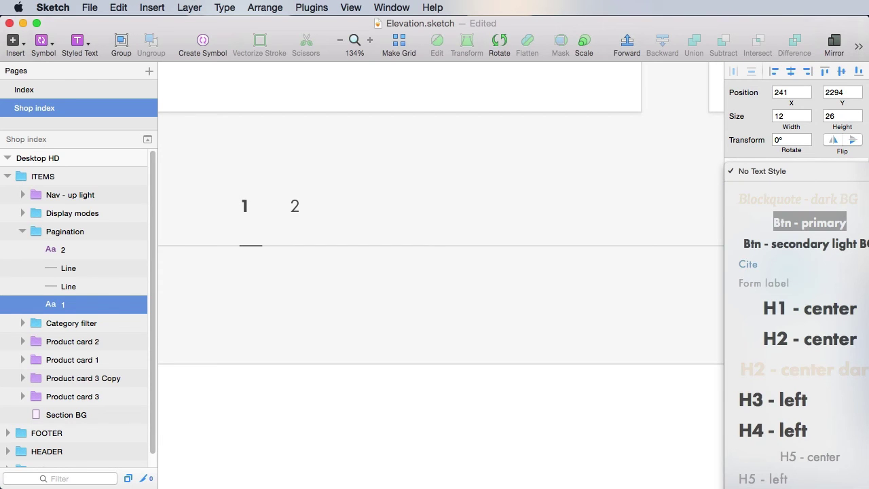
pyautogui.write('Pagination - active')
pyautogui.press('Return')
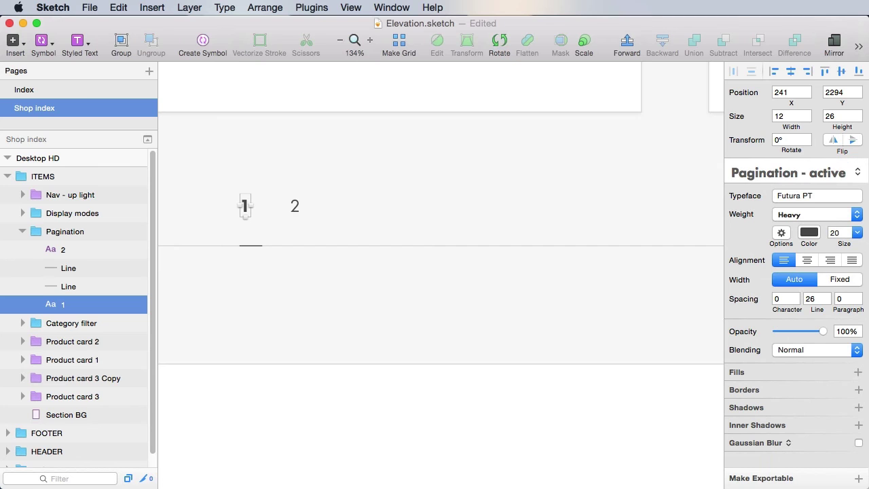
pyautogui.press('super+s')
pyautogui.click(274, 273)
# - Set the length of the dark underline beneath the page number 1 to 60
pyautogui.press('z')
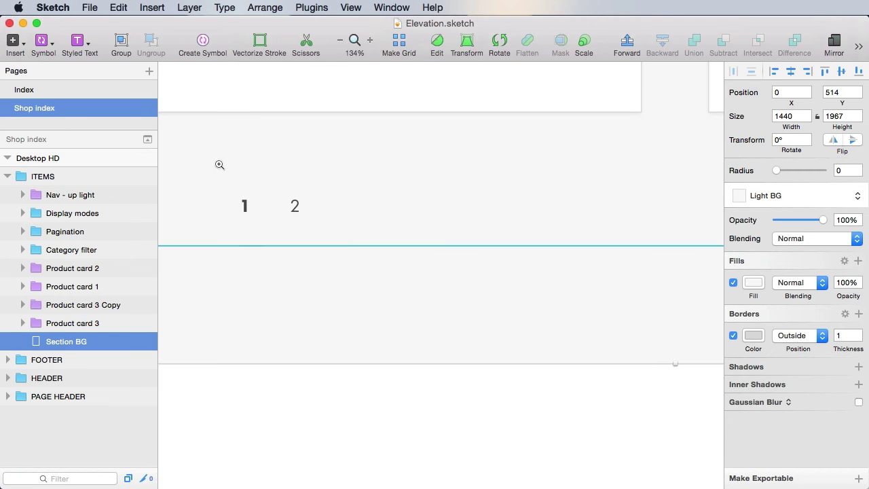
pyautogui.moveTo(219, 165); pyautogui.dragTo(361, 284)
pyautogui.keyDown('super'); pyautogui.click(334, 333); pyautogui.keyUp('super')
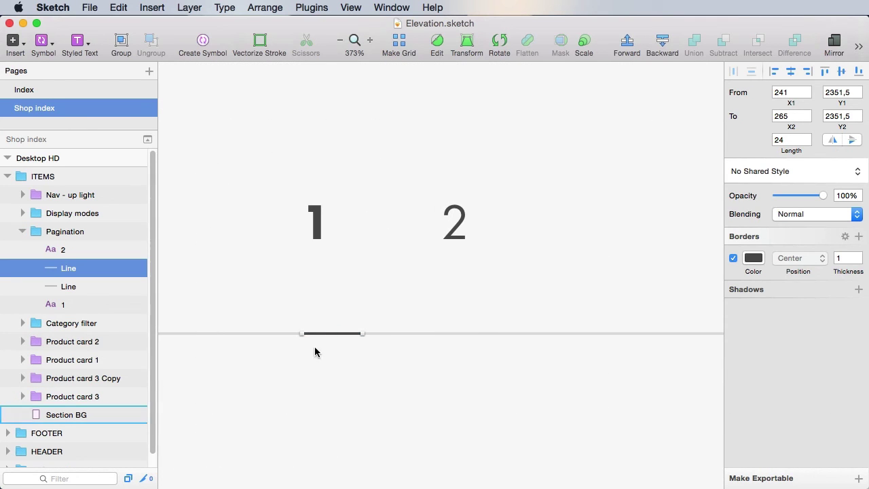
pyautogui.doubleClick(783, 139)
pyautogui.write('60')
pyautogui.press('Return')
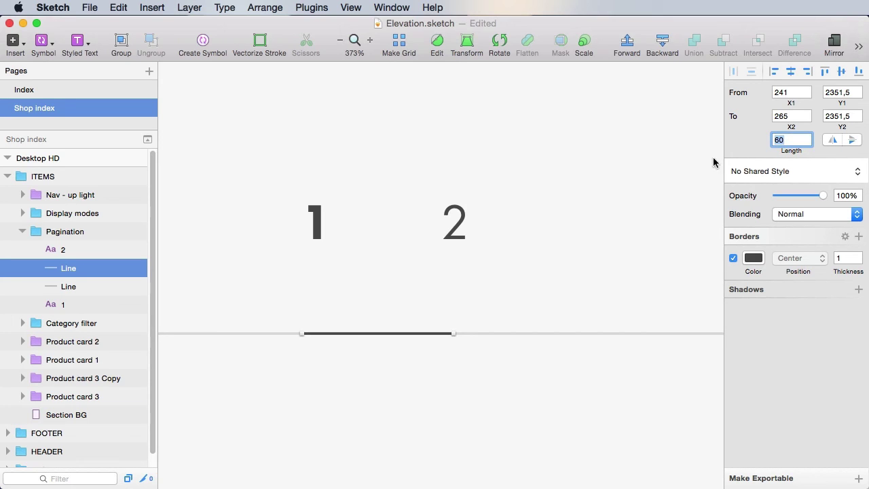
# - Move the 1 over the middle of its underline, align their horizontal centers, and save
pyautogui.click(321, 229)
pyautogui.moveTo(316, 225); pyautogui.dragTo(385, 228)
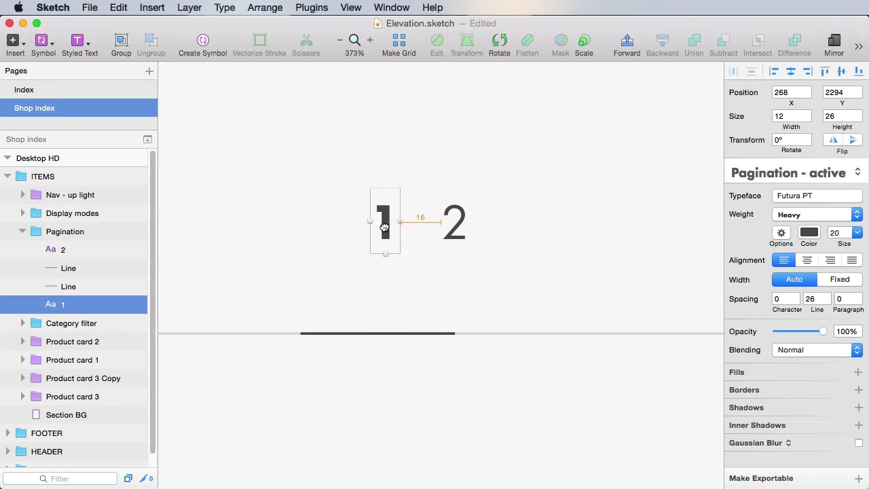
pyautogui.keyDown('shift'); pyautogui.click(394, 333); pyautogui.keyUp('shift')
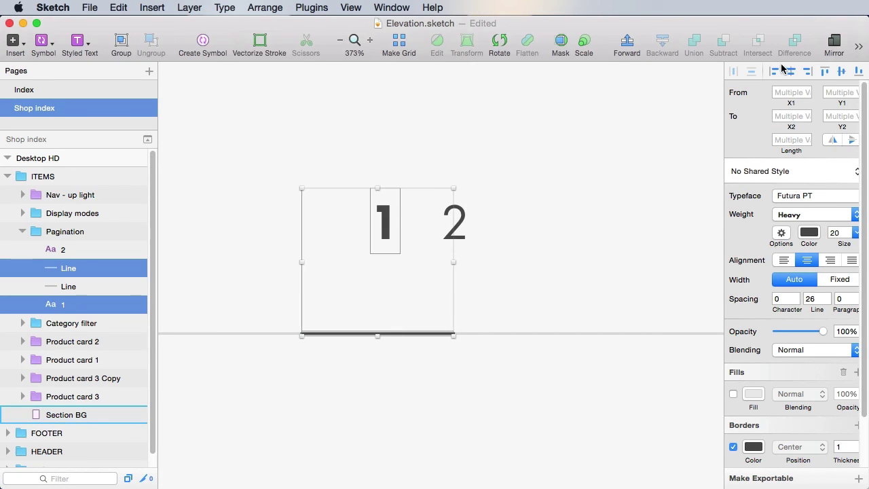
pyautogui.press('super+s')
pyautogui.click(480, 371)
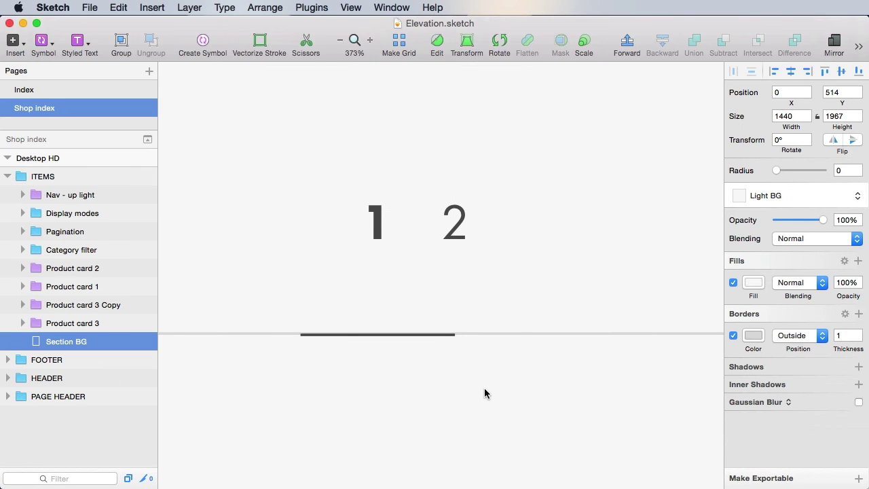
# - Delete the page number 2 from the Pagination group
pyautogui.click(459, 235)
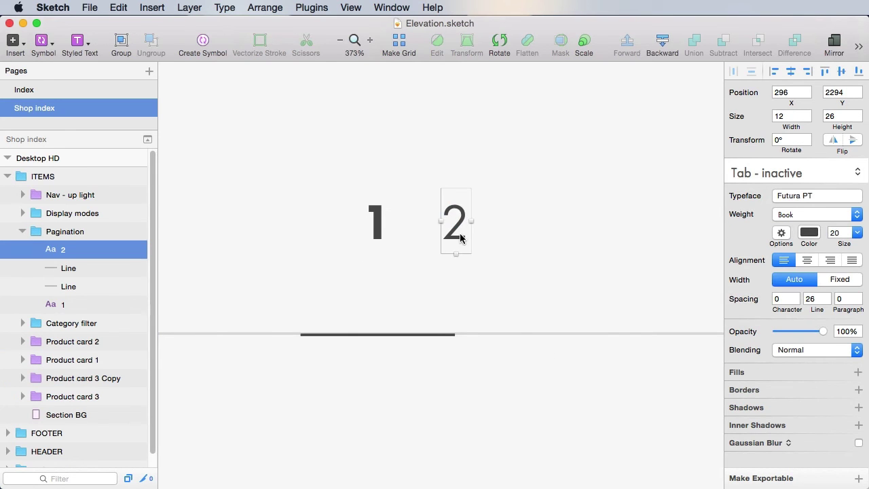
pyautogui.moveTo(457, 226); pyautogui.dragTo(558, 226)
pyautogui.press('Delete')
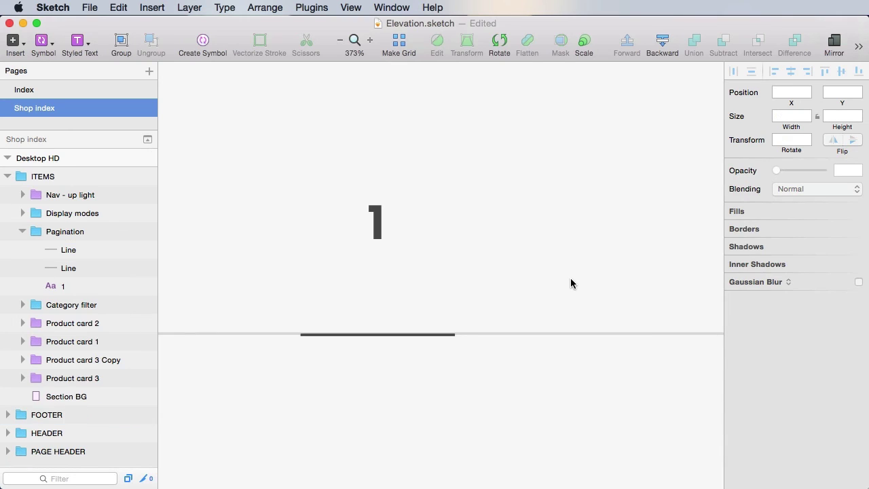
# - Group the page number 1 with its dark underline, name the group Active, and save
pyautogui.click(432, 333)
pyautogui.keyDown('shift'); pyautogui.click(377, 229); pyautogui.keyUp('shift')
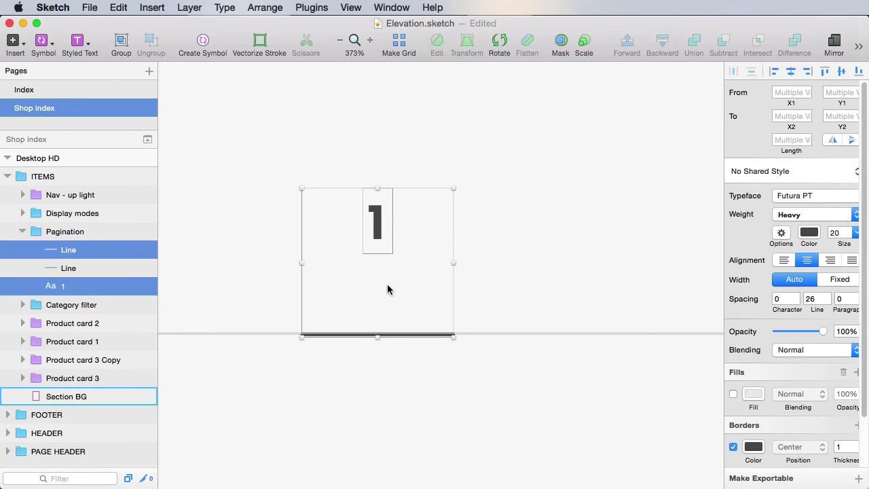
pyautogui.press('super+g')
pyautogui.doubleClick(77, 254)
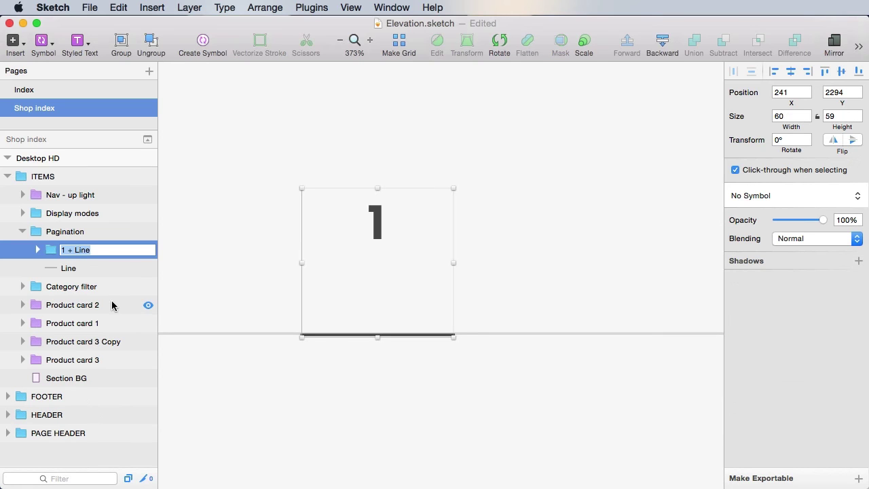
pyautogui.write('Active')
pyautogui.press('Return')
pyautogui.press('super+s')
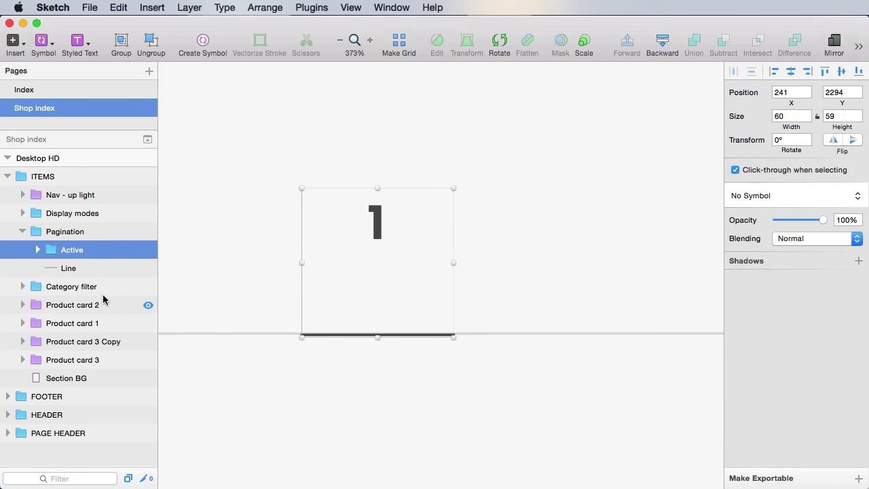
# - Duplicate the Active group, place the copy directly to its right at X 301, and rename it Inactive
pyautogui.press('super+d')
pyautogui.moveTo(386, 228); pyautogui.dragTo(542, 224)
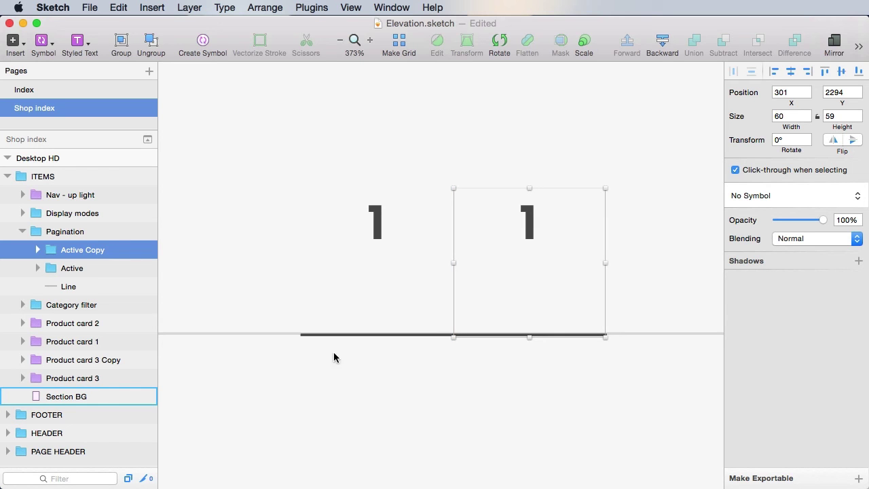
pyautogui.doubleClick(86, 249)
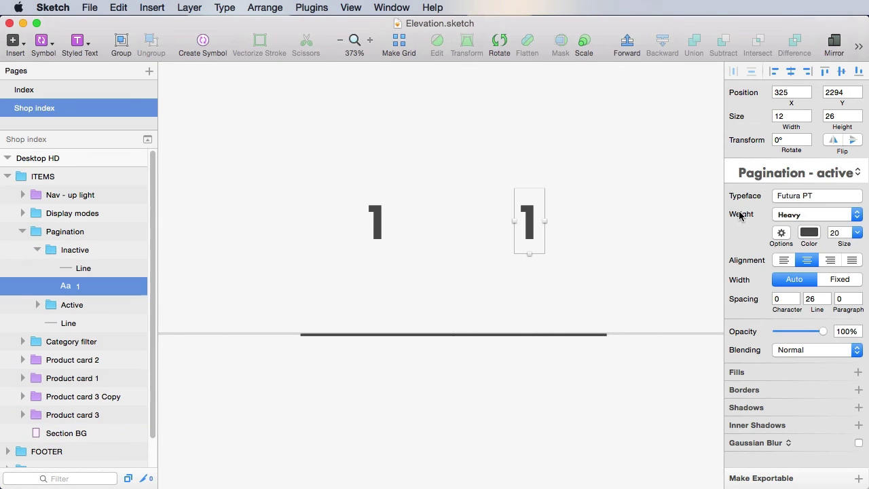
# - Detach the Inactive group's number from its text style and give it Book weight and the grey color B1B1B1
pyautogui.click(766, 180)
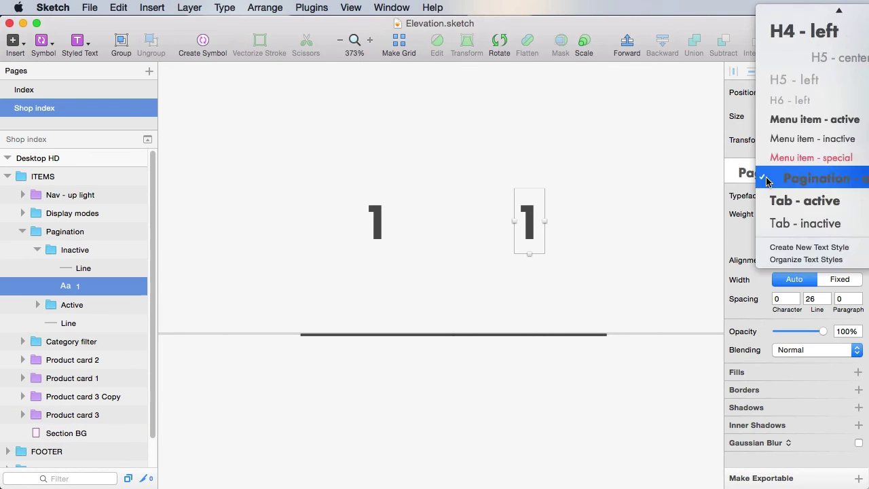
pyautogui.click(768, 178)
pyautogui.click(804, 216)
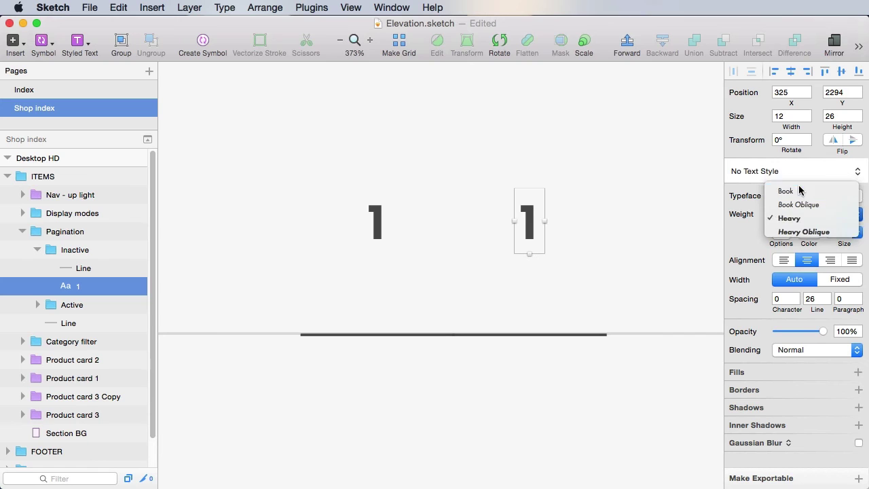
pyautogui.click(786, 191)
pyautogui.click(809, 232)
pyautogui.click(730, 290)
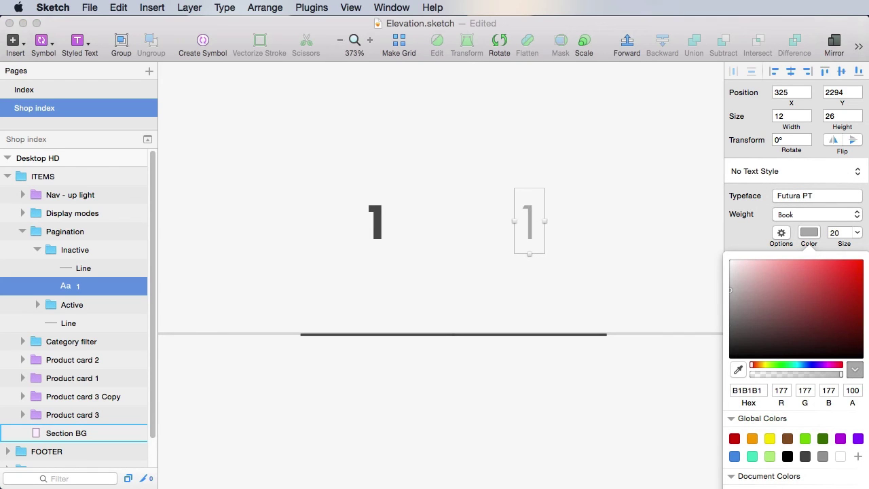
pyautogui.click(588, 390)
# - Change the Inactive group's number text to 2
pyautogui.doubleClick(528, 220)
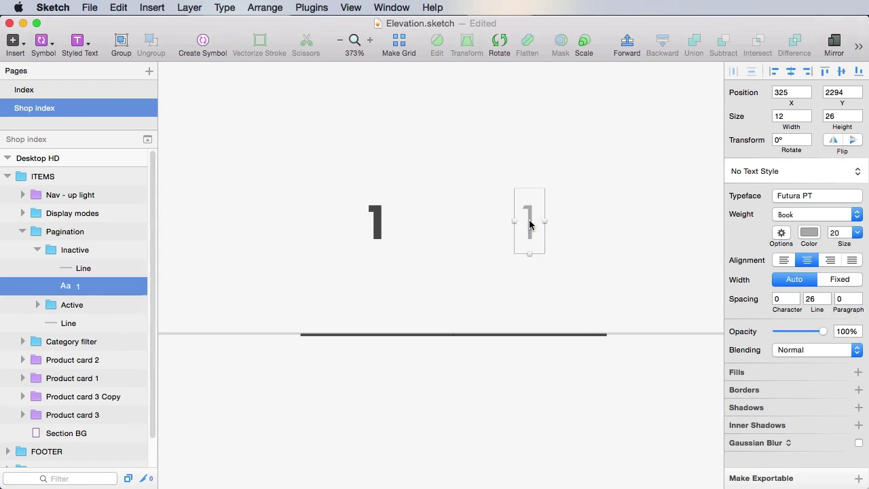
pyautogui.write('2')
pyautogui.click(569, 364)
# - Create the text style "Pagination - inactive" from the grey number 2 and save
pyautogui.click(528, 222)
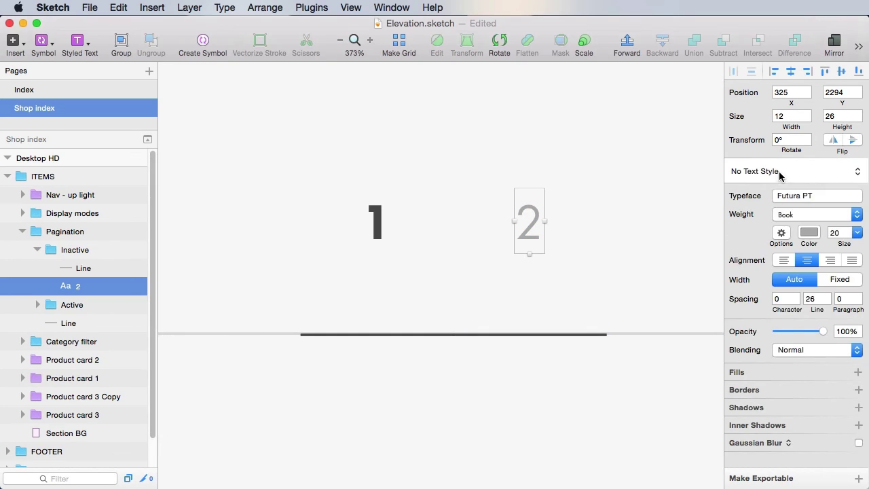
pyautogui.click(794, 171)
pyautogui.click(794, 484)
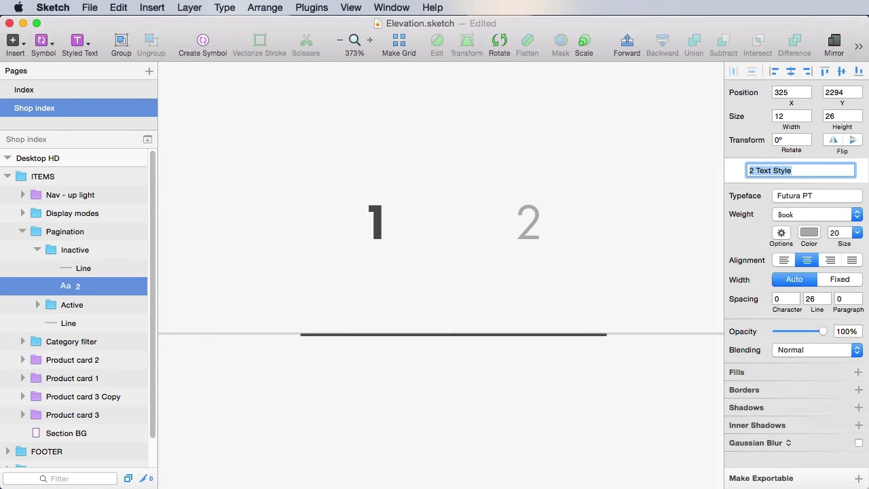
pyautogui.write('Pagination - inactive')
pyautogui.press('Return')
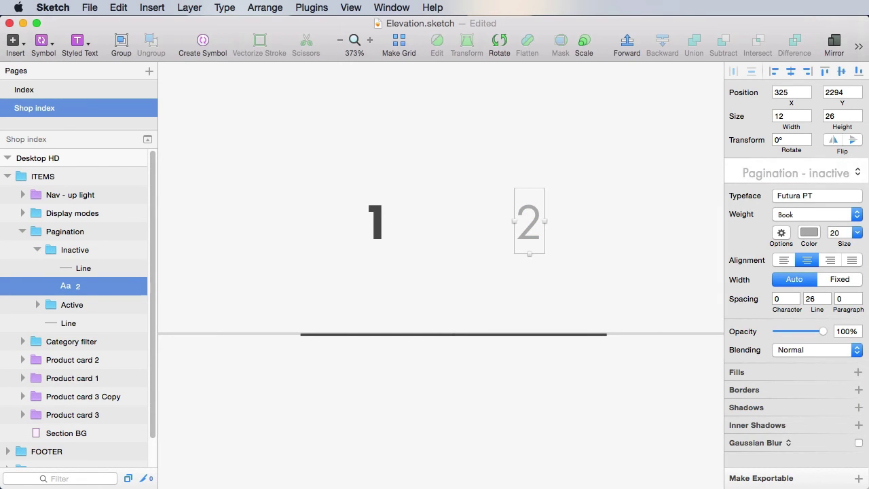
pyautogui.press('super+s')
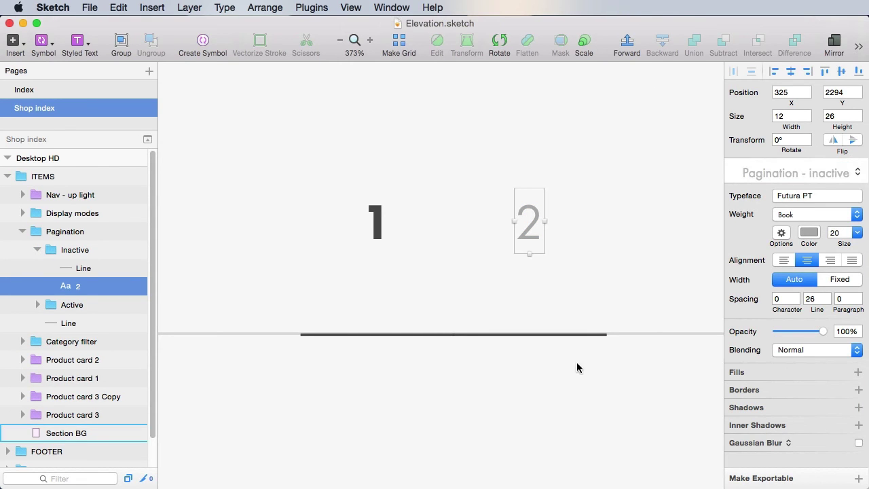
# - Recolor the underline beneath the number 2 to grey B1B1B1 and save
pyautogui.click(557, 346)
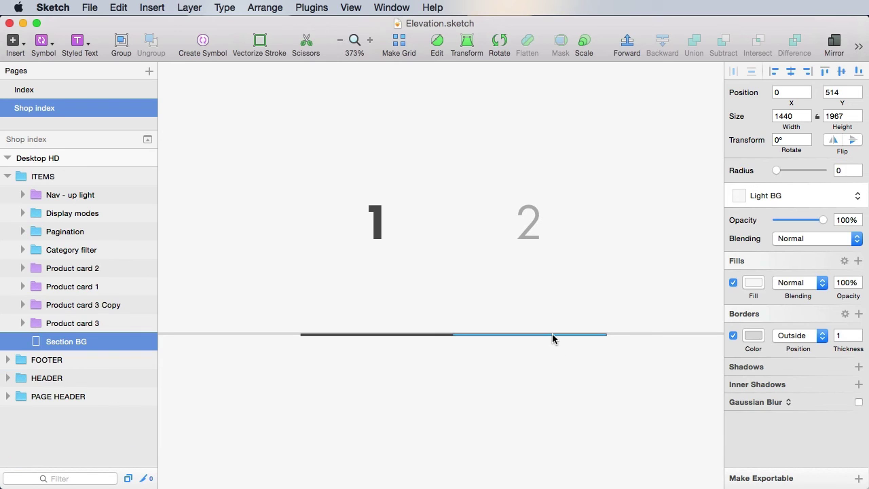
pyautogui.click(554, 335)
pyautogui.click(752, 259)
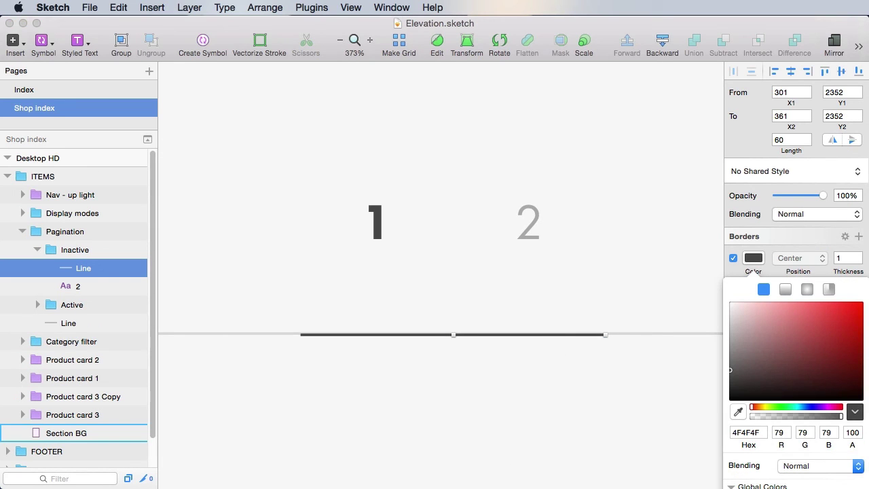
pyautogui.moveTo(730, 370); pyautogui.dragTo(730, 332)
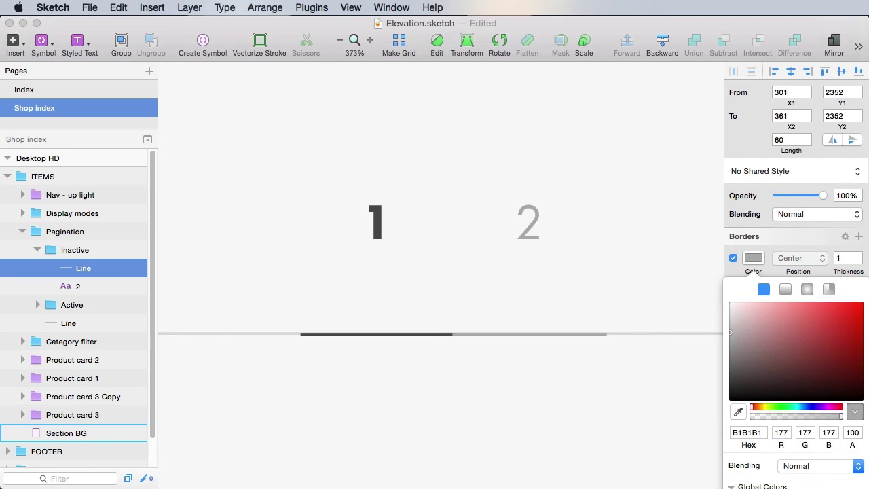
pyautogui.click(540, 386)
pyautogui.press('super+s')
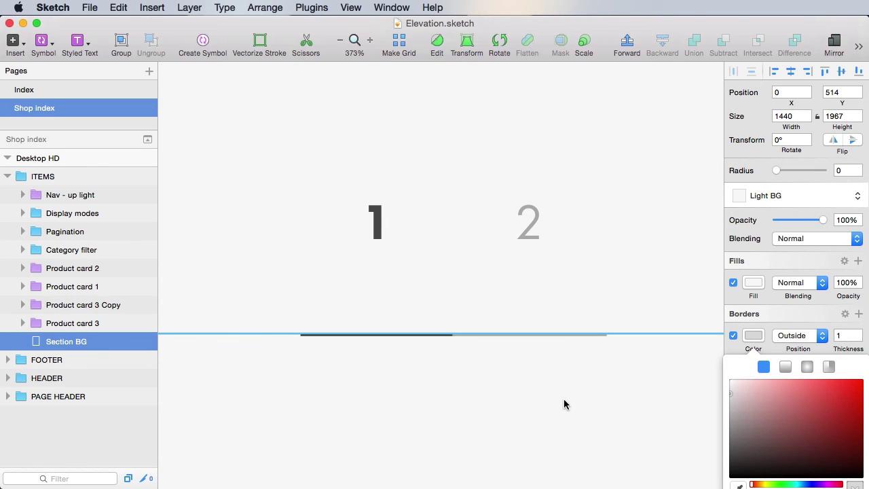
# - Set both Y1 and Y2 of the long light Pagination line to 2351 and save
pyautogui.click(631, 338)
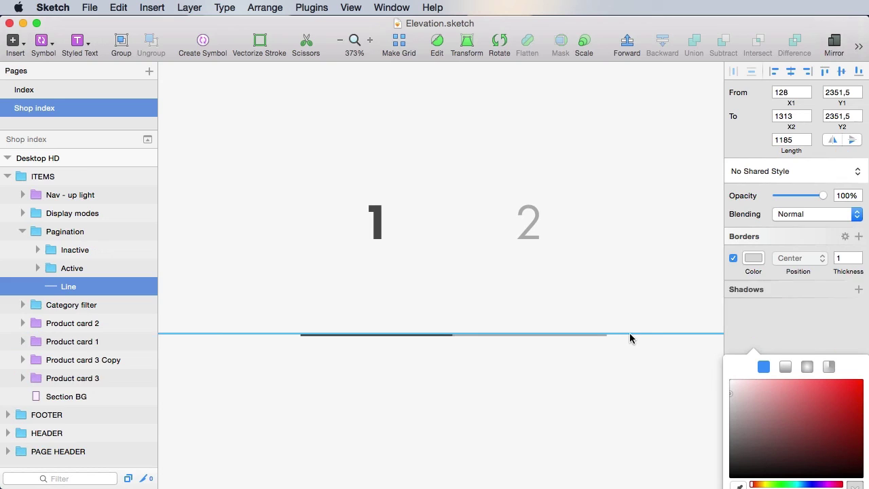
pyautogui.click(618, 414)
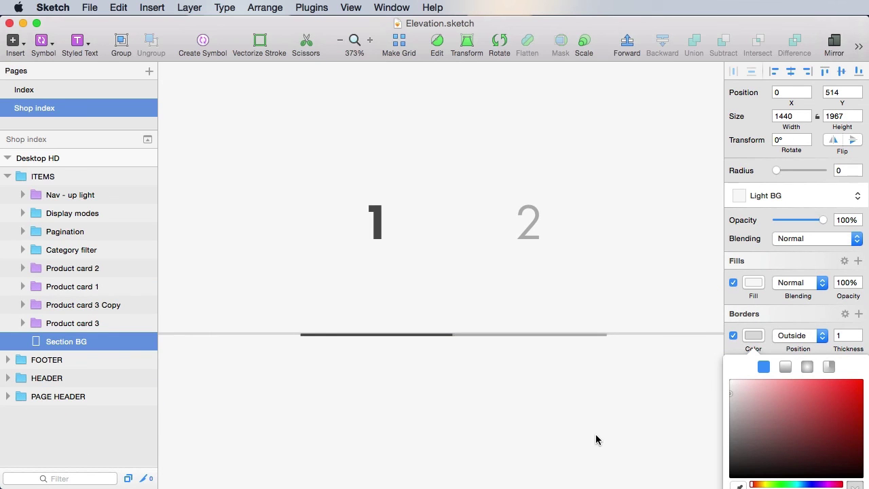
pyautogui.moveTo(184, 255); pyautogui.dragTo(453, 406)
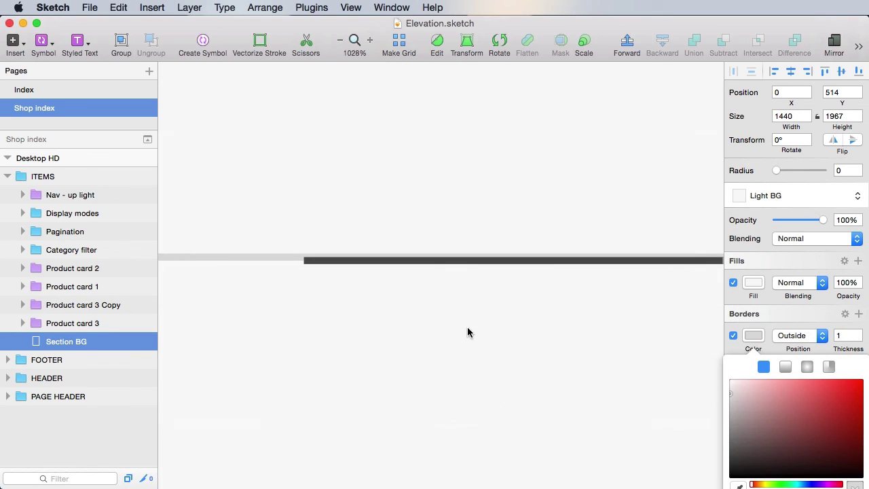
pyautogui.scroll(2, 467, 332)
pyautogui.click(452, 279)
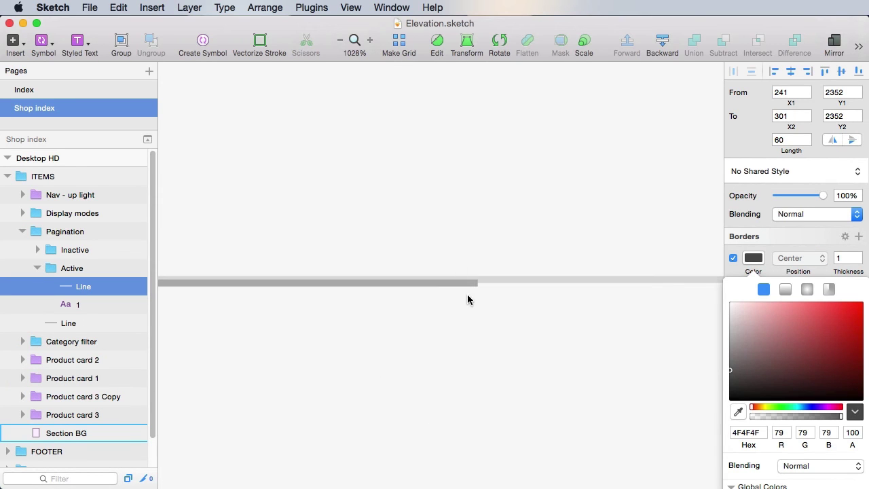
pyautogui.click(498, 280)
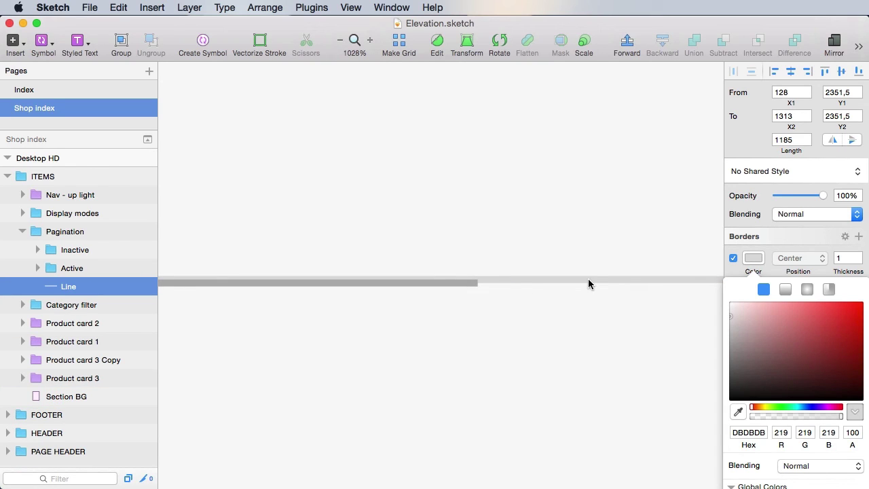
pyautogui.click(853, 93)
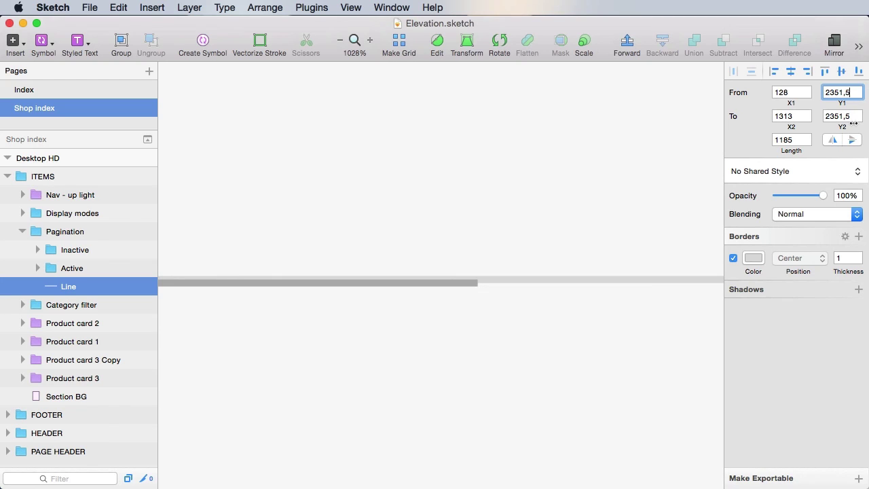
pyautogui.press('Tab')
pyautogui.press('Tab')
pyautogui.press('Right')
pyautogui.press('BackSpace')
pyautogui.press('BackSpace')
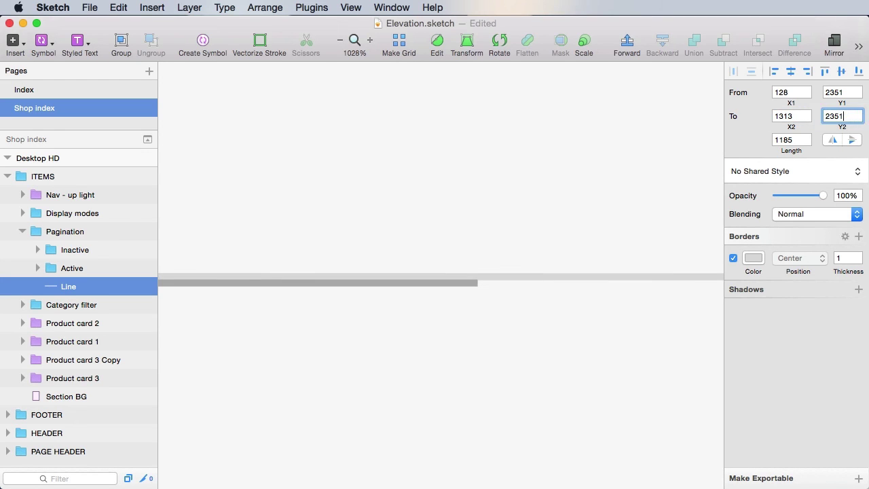
pyautogui.press('Return')
pyautogui.click(461, 348)
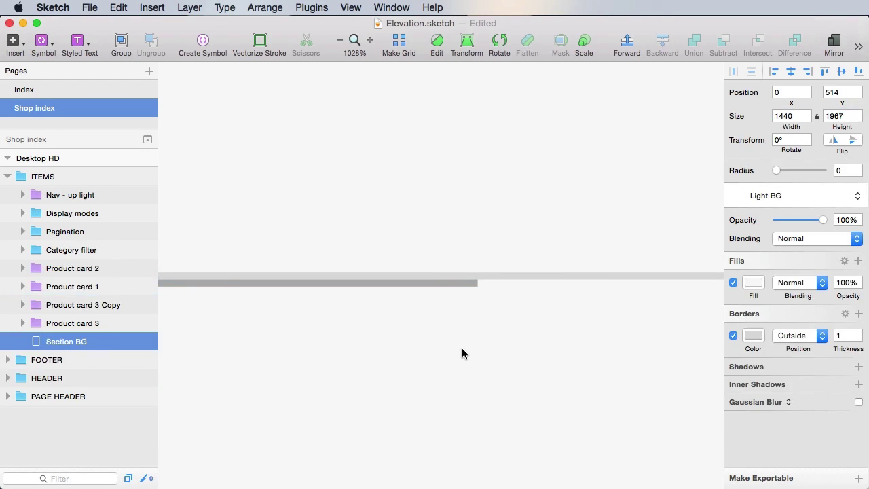
pyautogui.press('super+s')
# - Move the Active and Inactive groups up 1 px so their underlines overlap the long light line, and save
pyautogui.click(394, 281)
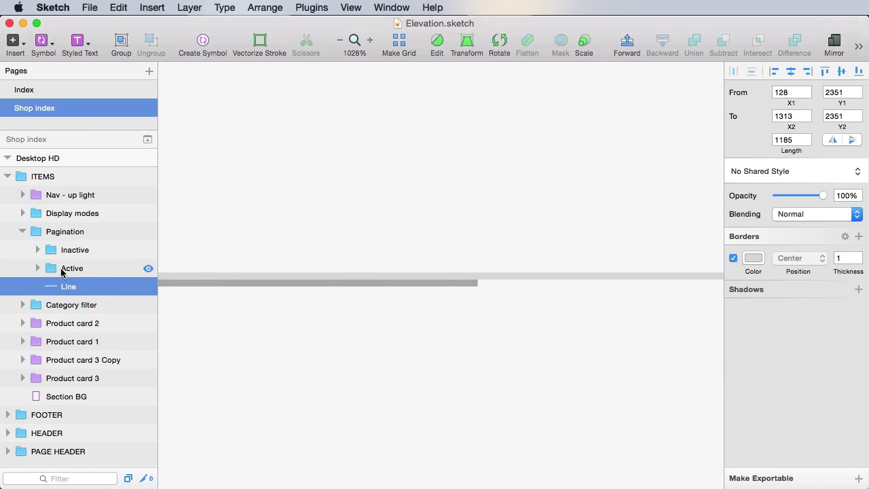
pyautogui.click(74, 268)
pyautogui.keyDown('shift'); pyautogui.click(80, 252); pyautogui.keyUp('shift')
pyautogui.press('Up')
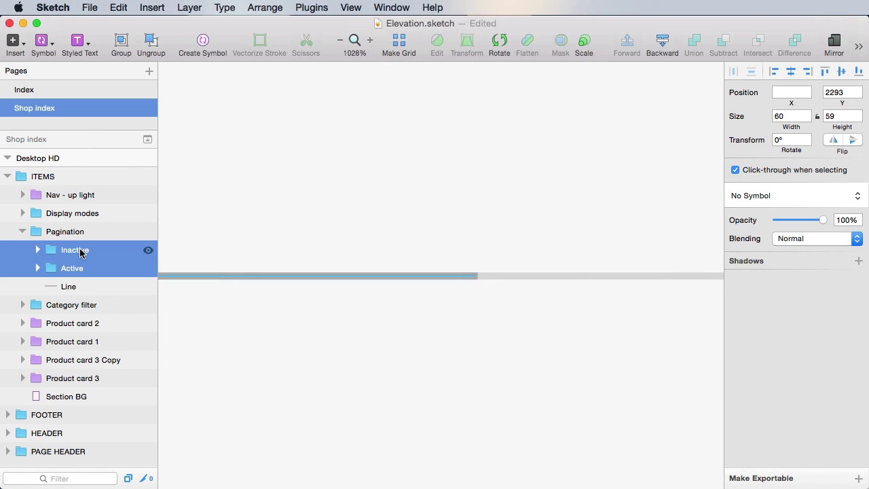
pyautogui.press('super+s')
# - Duplicate the Inactive group, place the copy directly right of the 2, and change its number to 3
pyautogui.press('super+0')
pyautogui.click(320, 309)
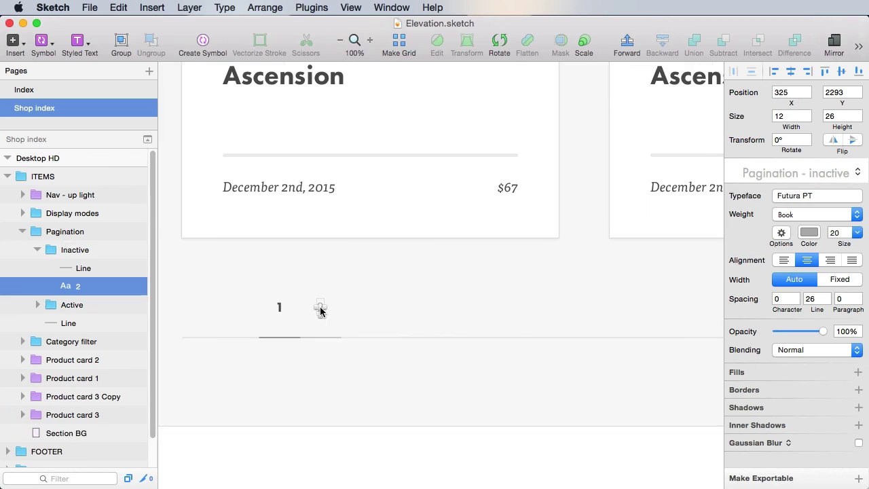
pyautogui.click(37, 249)
pyautogui.press('super+d')
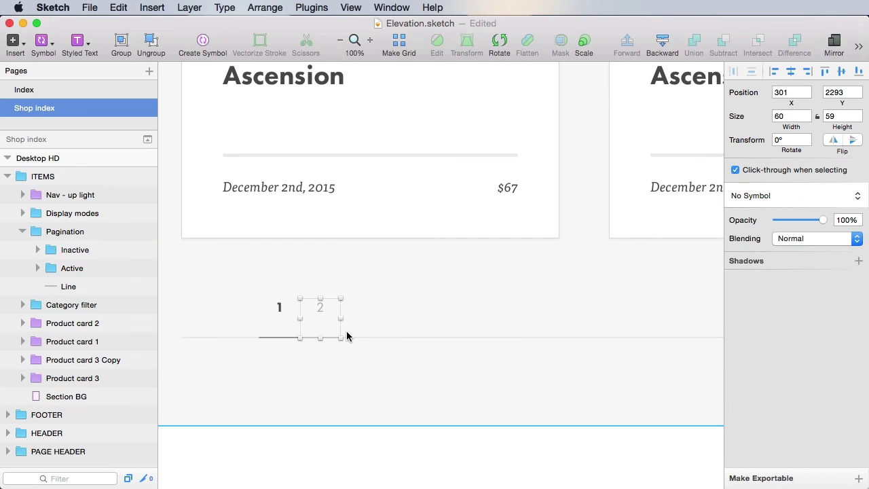
pyautogui.moveTo(320, 309); pyautogui.dragTo(362, 311)
pyautogui.click(378, 456)
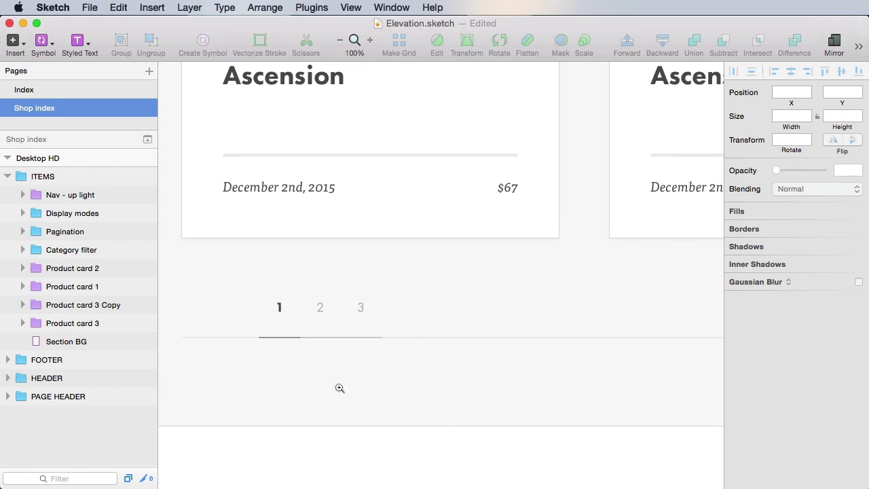
# - Select the groups of page numbers 2 and 3 together and nudge them 1 px to the right
pyautogui.moveTo(428, 376); pyautogui.dragTo(446, 398)
pyautogui.keyDown('super'); pyautogui.click(349, 240); pyautogui.keyUp('super')
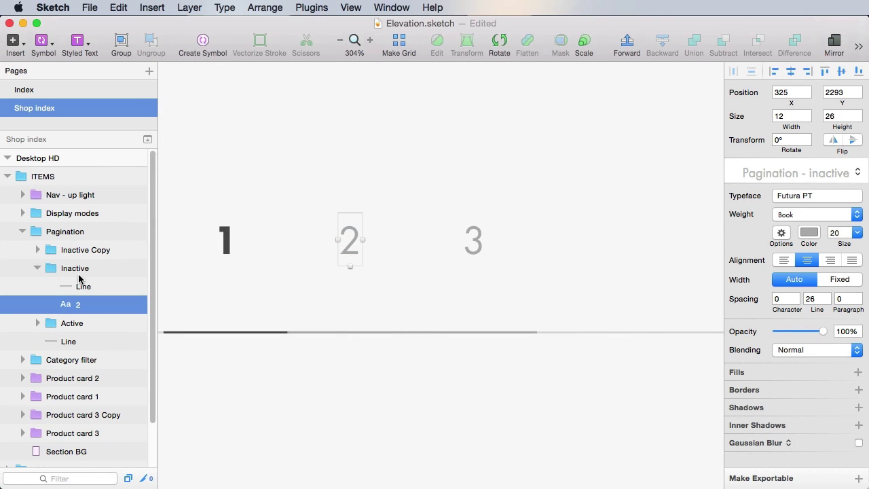
pyautogui.click(36, 268)
pyautogui.click(86, 253)
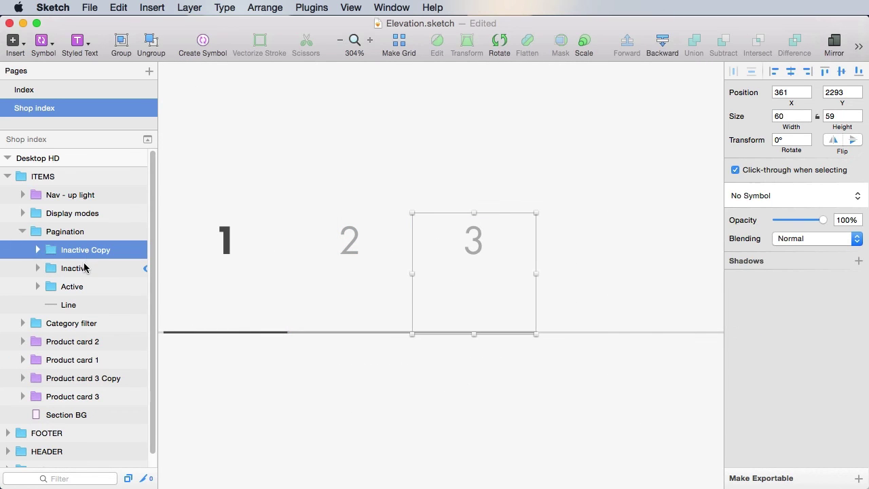
pyautogui.keyDown('shift'); pyautogui.click(83, 269); pyautogui.keyUp('shift')
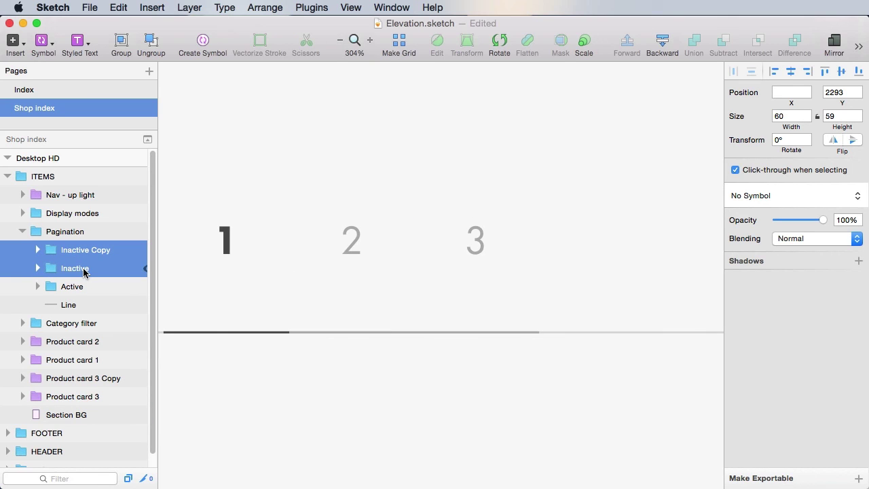
# - Nudge page numbers 2 and 3 right by 1 px, move the 3 a further 2 px to X 365, and save
pyautogui.press('Right')
pyautogui.click(85, 251)
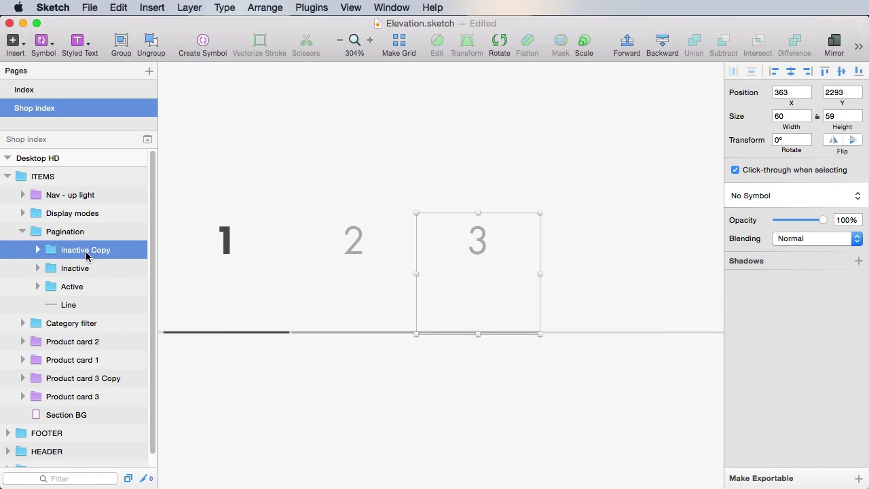
pyautogui.press('Right')
pyautogui.press('Right')
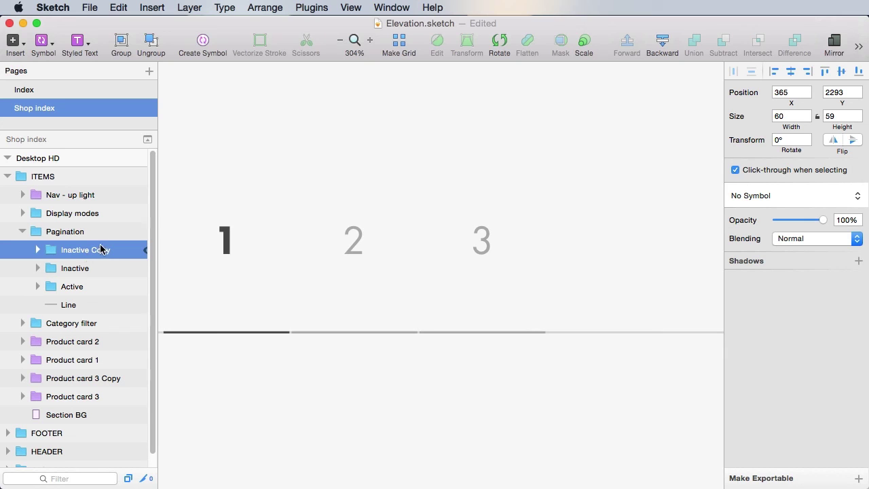
pyautogui.press('super+s')
pyautogui.moveTo(267, 310); pyautogui.dragTo(357, 399)
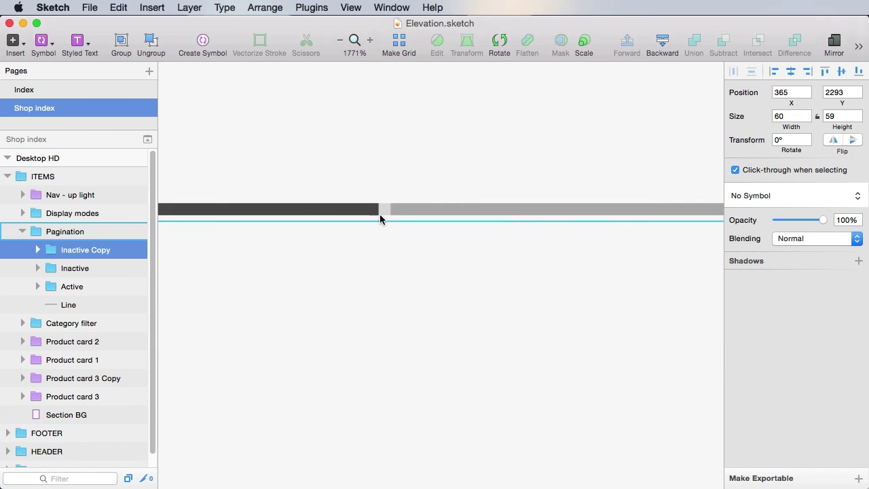
# - Group the three page number groups together and centre them horizontally on the artboard
pyautogui.press('super+0')
pyautogui.press('super+plus')
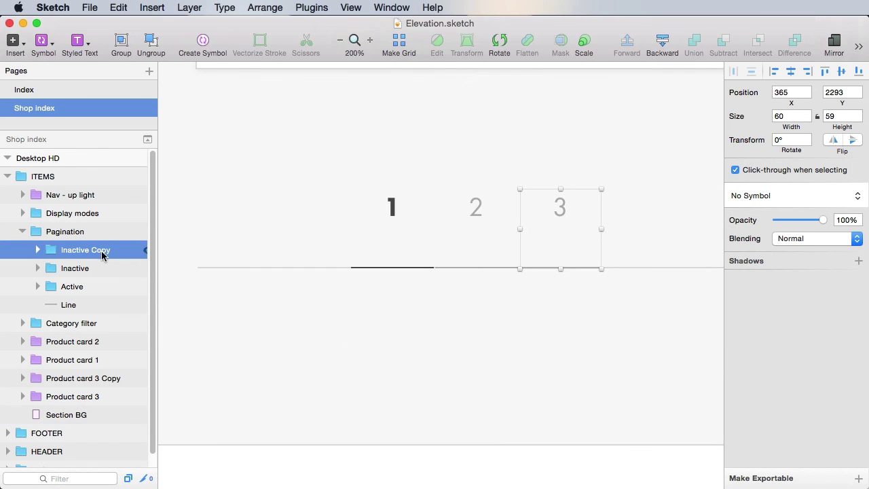
pyautogui.keyDown('shift'); pyautogui.click(91, 288); pyautogui.keyUp('shift')
pyautogui.press('super+g')
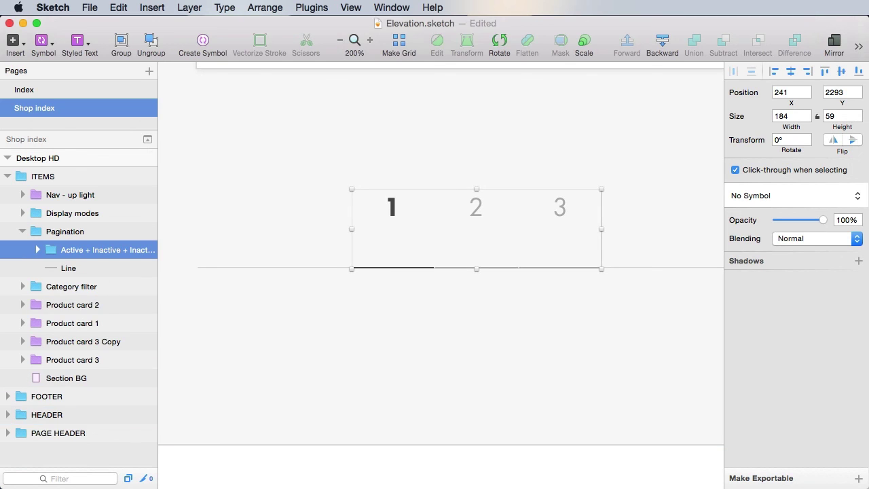
pyautogui.click(789, 73)
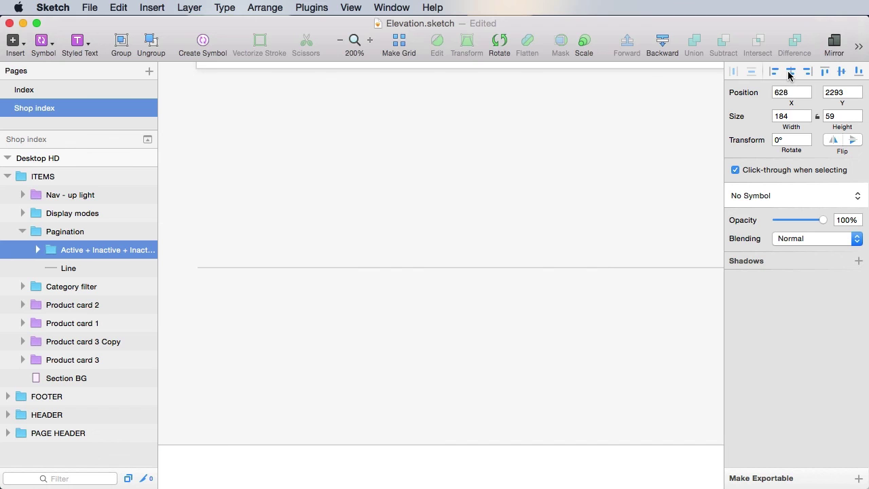
pyautogui.rightClick(90, 252)
pyautogui.click(136, 444)
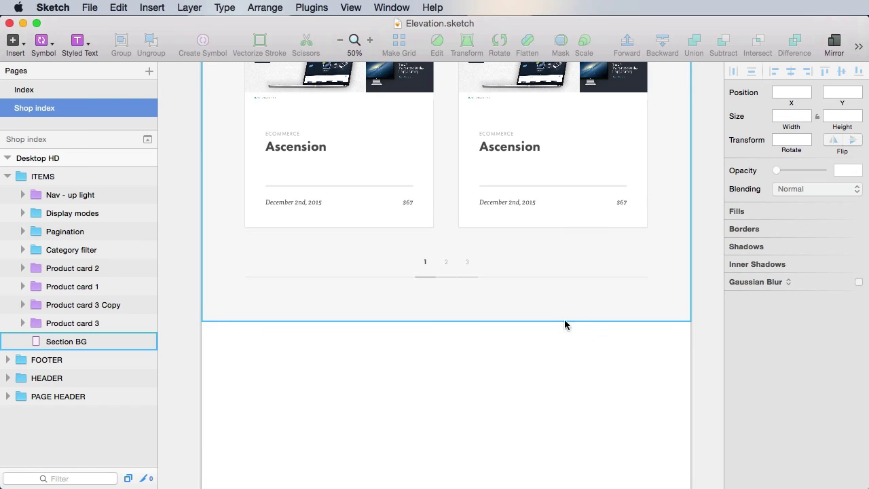
# - Extend the Section BG downwards to a height of 2027 and insert a horizontally centred Nav - down light symbol
pyautogui.click(451, 320)
pyautogui.moveTo(446, 322); pyautogui.dragTo(448, 343)
pyautogui.click(39, 51)
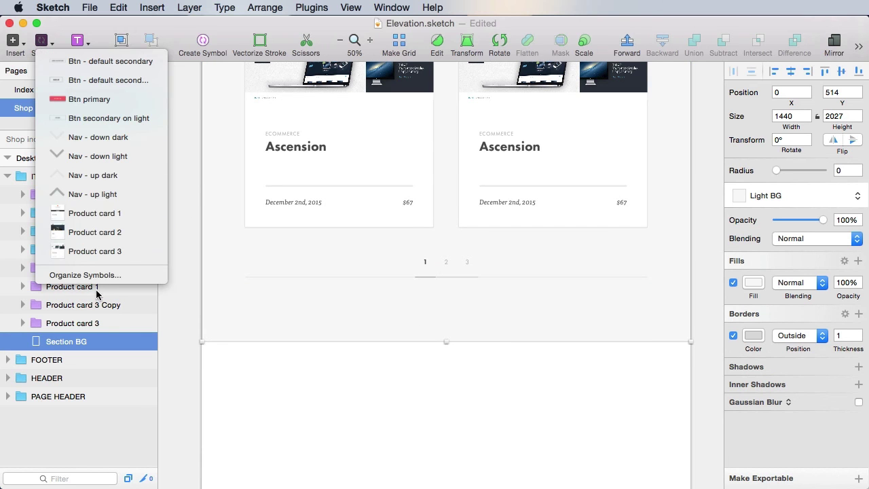
pyautogui.click(137, 156)
pyautogui.click(791, 72)
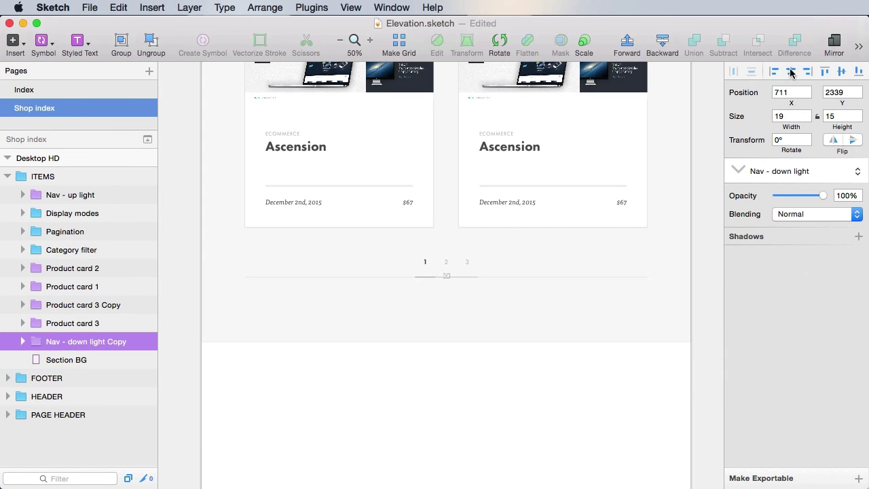
# - Move the down arrow below the pagination line to Y 2412 and save
pyautogui.hotkey('shift', 'Down')
pyautogui.hotkey('shift', 'Down')
pyautogui.hotkey('shift', 'Down')
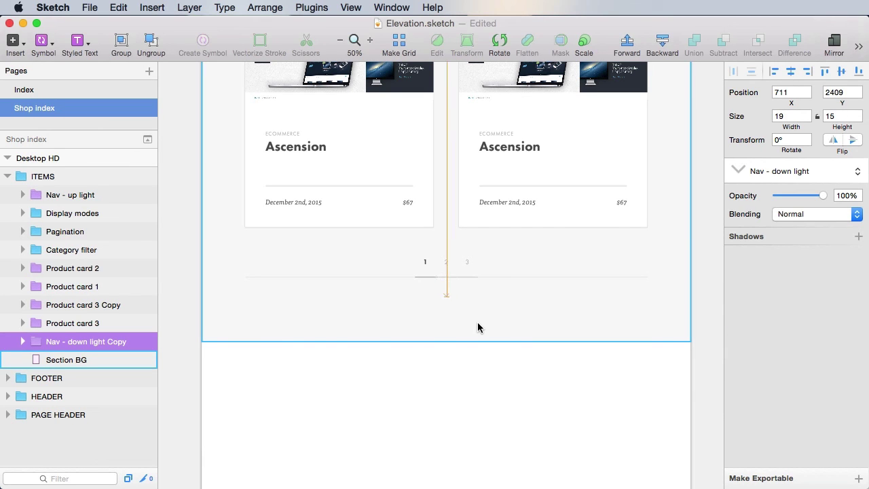
pyautogui.hotkey('shift', 'Down')
pyautogui.hotkey('alt', 'Up')
pyautogui.press('Up')
pyautogui.press('Up')
pyautogui.press('Up')
pyautogui.press('Up')
pyautogui.press('Up')
pyautogui.press('Up')
pyautogui.press('super+s')
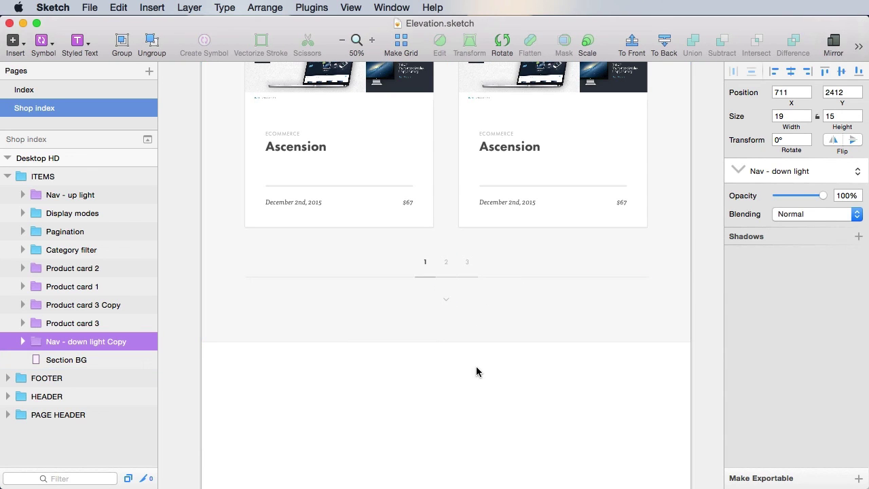
# - Set the Section BG's height to 1973 so its lower edge sits 60 px below the down arrow
pyautogui.click(472, 333)
pyautogui.press('alt')
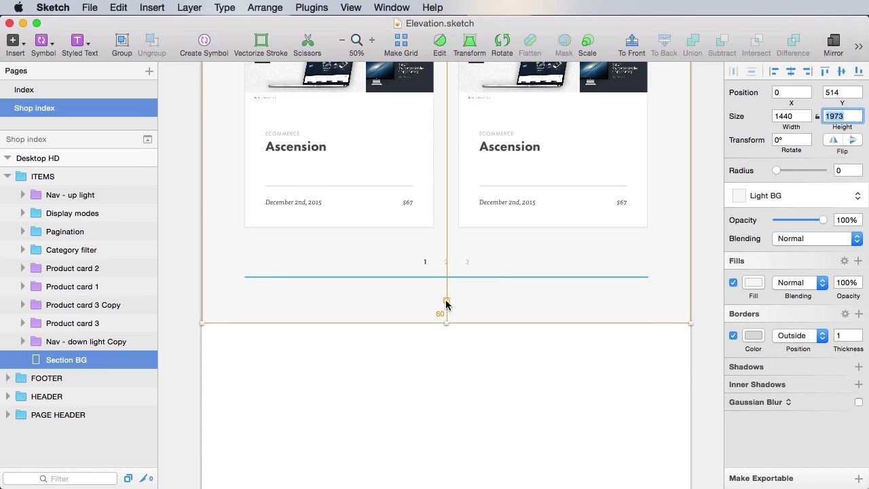
pyautogui.click(547, 423)
# - Move the FOOTER group up so it sits directly beneath the ITEMS section, and save
pyautogui.scroll(-6, 548, 422)
pyautogui.moveTo(551, 412); pyautogui.dragTo(539, 222)
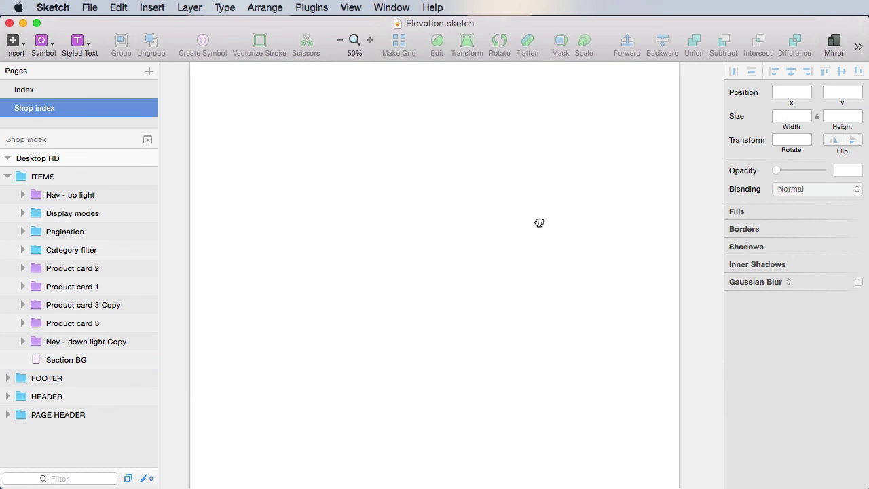
pyautogui.scroll(-5, 539, 223)
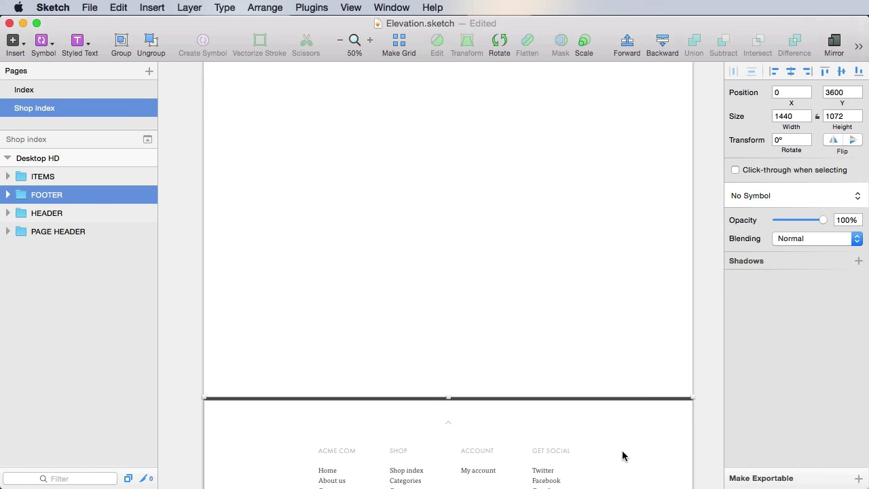
pyautogui.moveTo(622, 454); pyautogui.dragTo(626, 360)
pyautogui.click(712, 317)
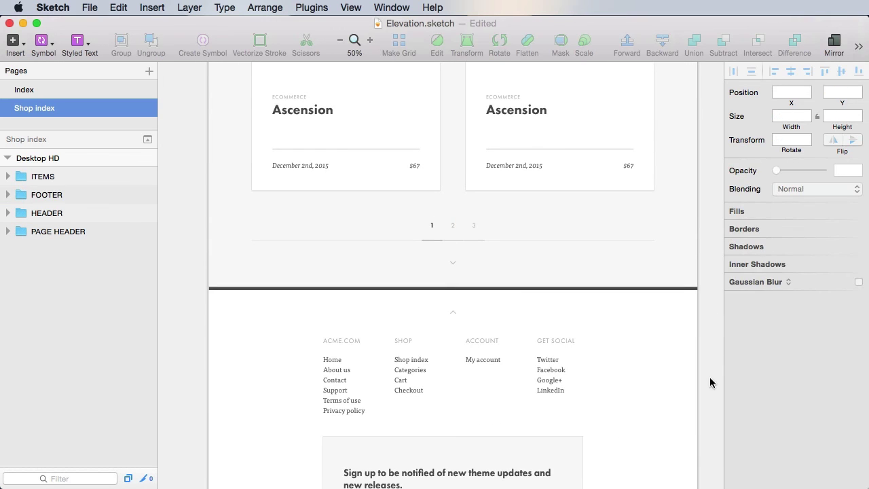
pyautogui.press('super+s')
# - Shorten the Desktop HD artboard from its lower edge so it ends just below the footer, and save
pyautogui.press('super+1')
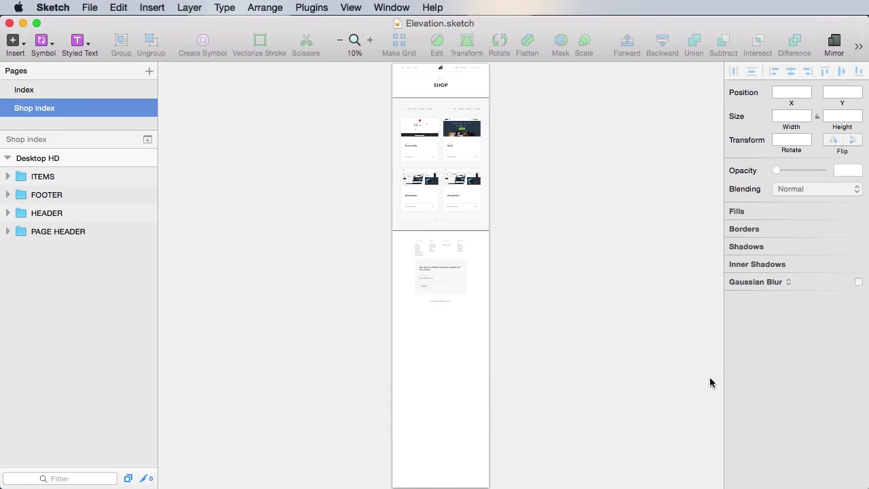
pyautogui.scroll(3, 660, 359)
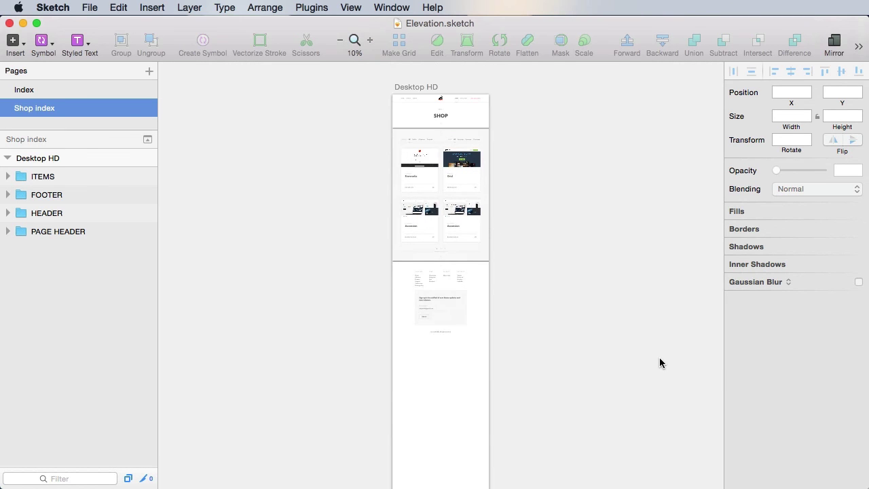
pyautogui.click(413, 110)
pyautogui.scroll(-3, 515, 408)
pyautogui.scroll(-2, 438, 448)
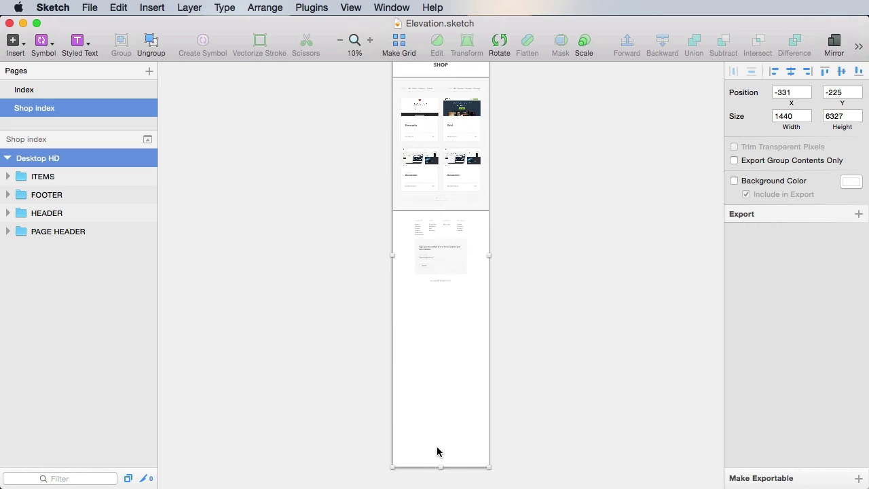
pyautogui.moveTo(439, 467); pyautogui.dragTo(462, 301)
pyautogui.click(543, 385)
pyautogui.press('super+s')
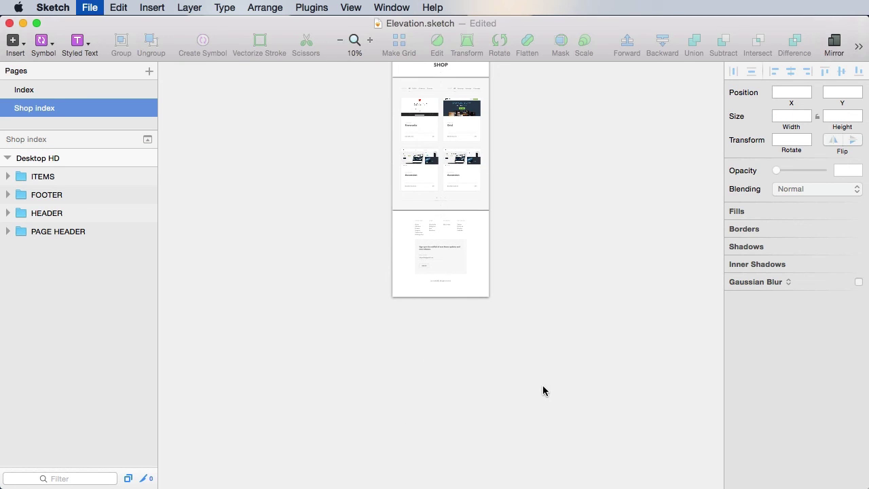
# - Review the Shop index page from the SHOP header through the product cards and pagination to the footer
pyautogui.press('super+1')
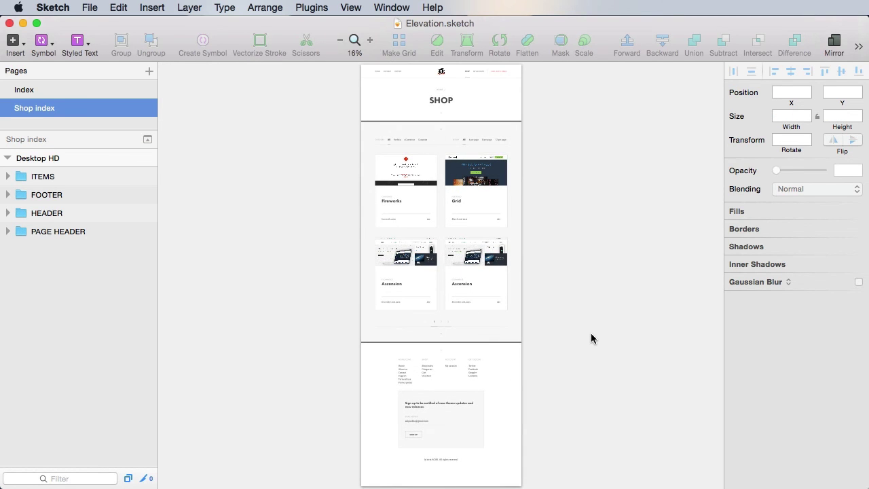
pyautogui.press('super+0')
pyautogui.press('super+minus')
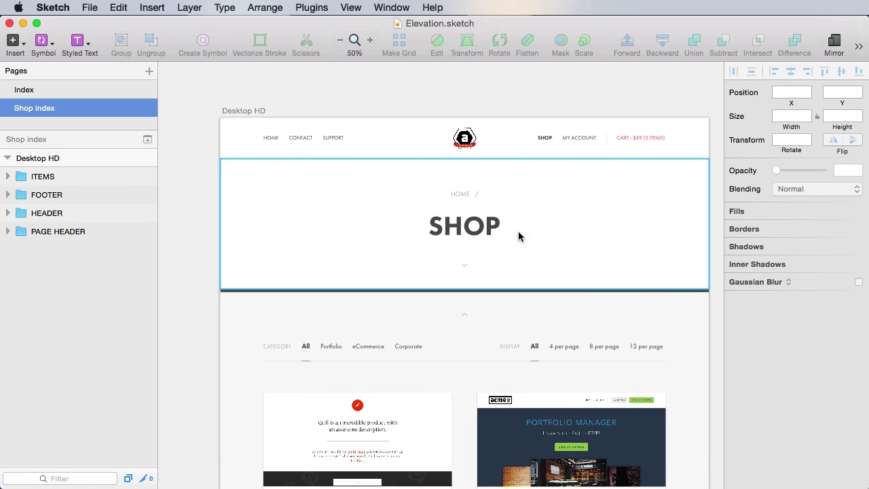
pyautogui.scroll(-5, 460, 306)
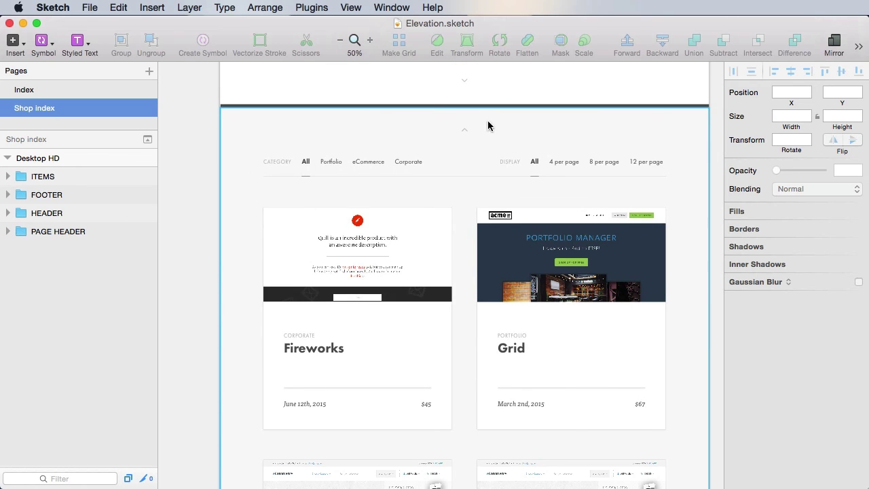
pyautogui.scroll(-10, 506, 359)
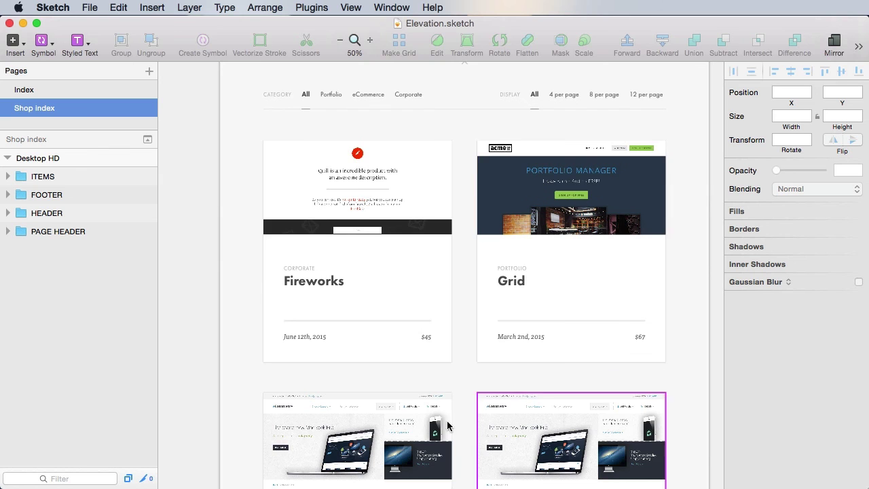
pyautogui.scroll(-4, 406, 395)
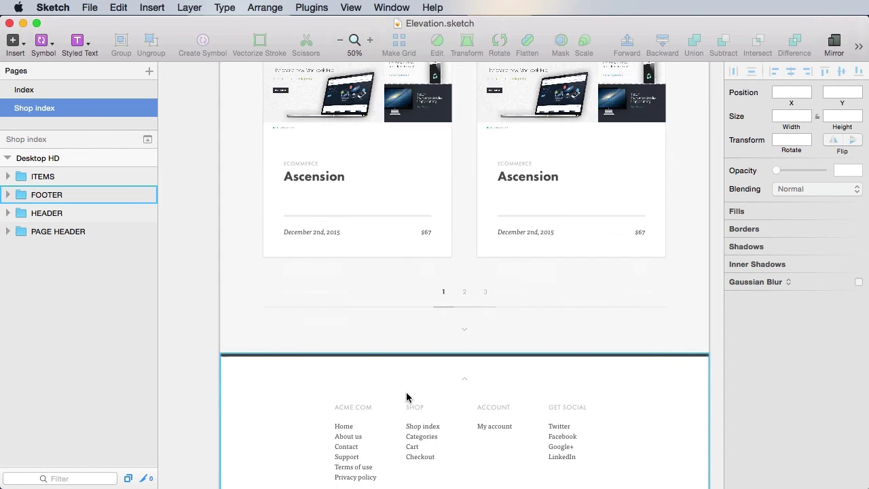